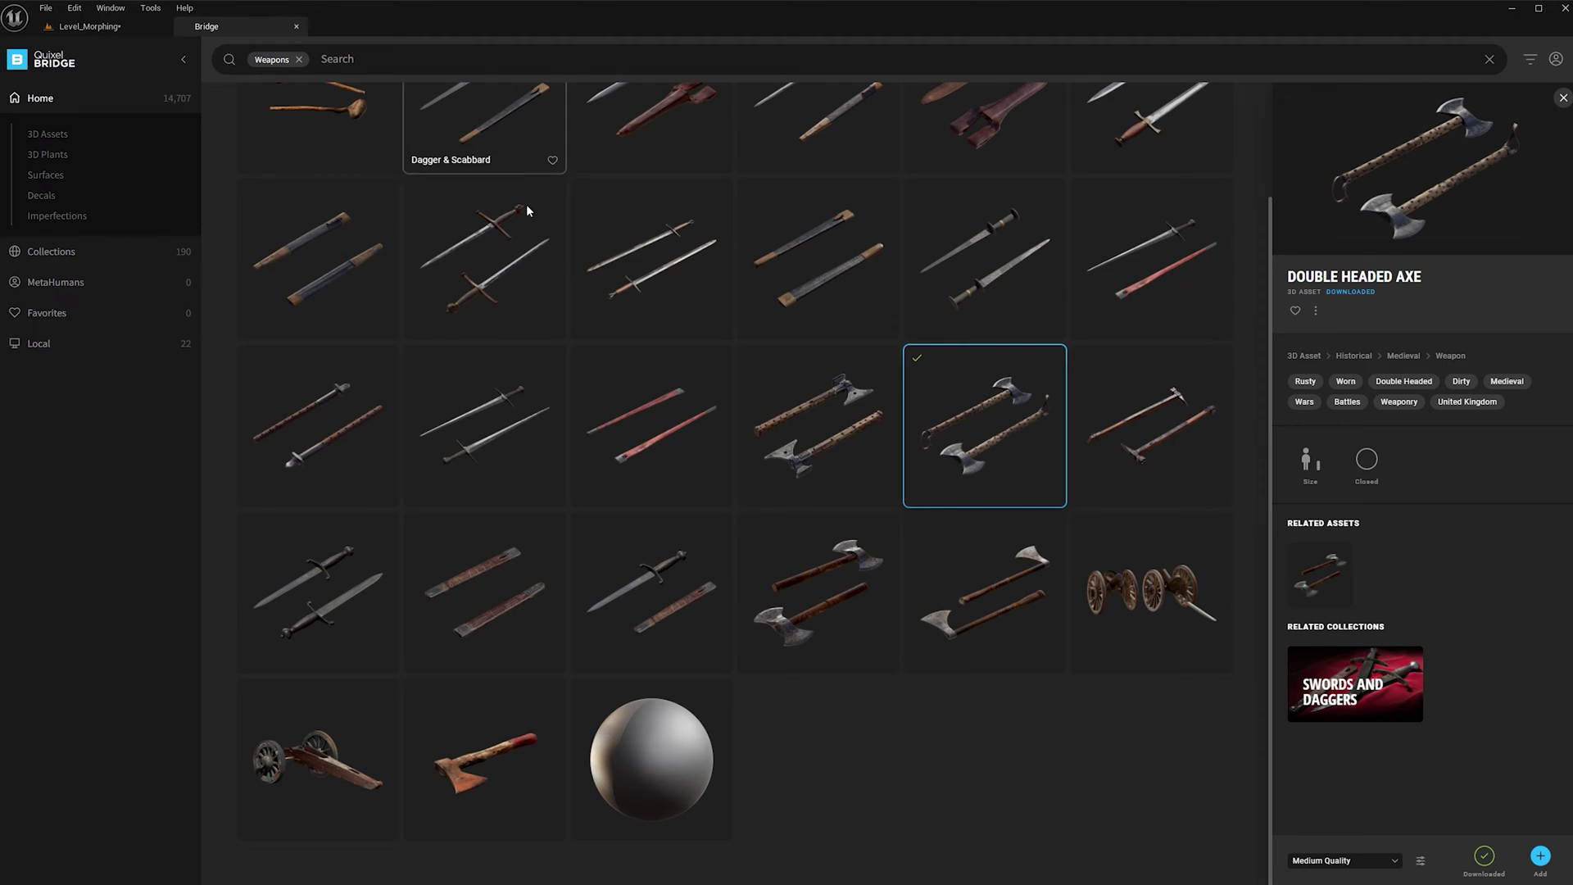
# Open the details of the downloaded Dagger asset in the weapons library
pyautogui.scroll(2, 1017, 400)
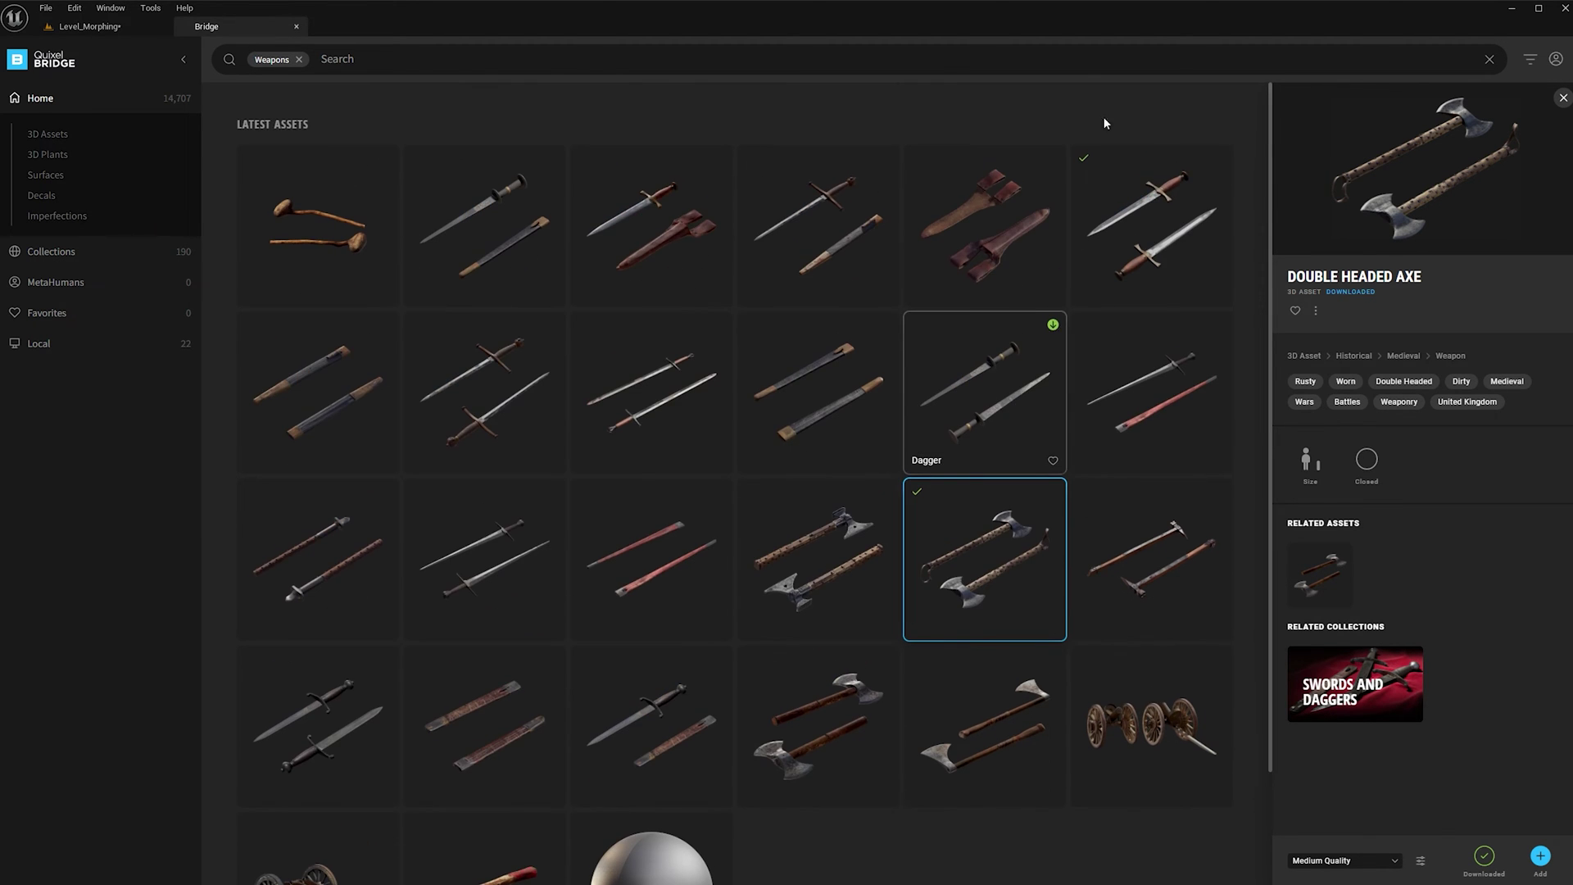
pyautogui.click(1156, 163)
pyautogui.scroll(-1, 1138, 102)
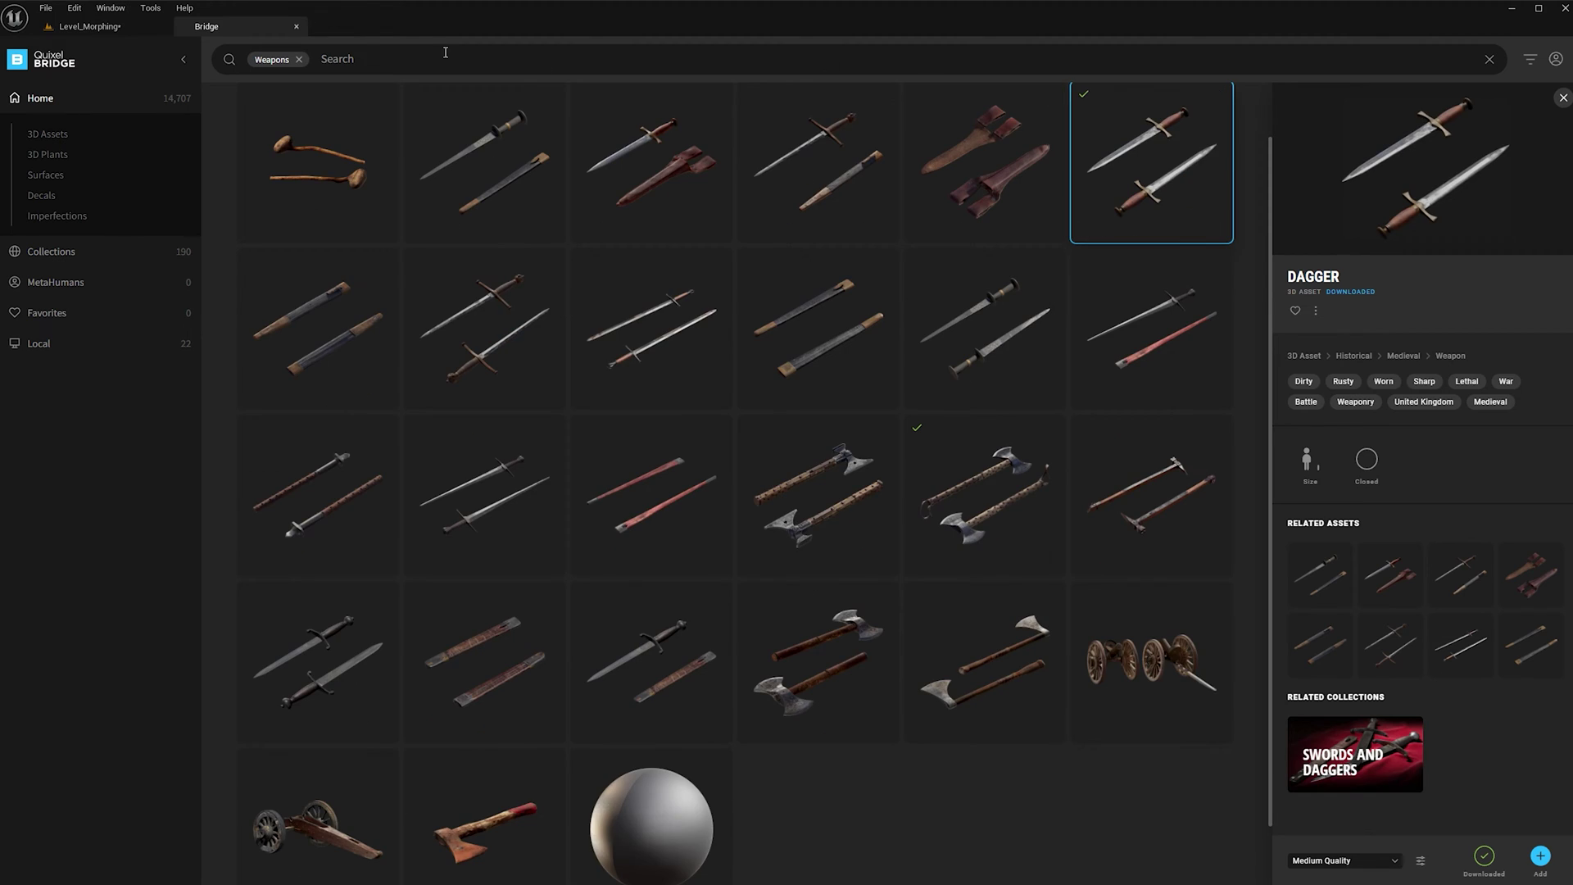
# Return to the level editor, create a Niagara System named NS_Morph from the Empty emitter in the VFX folder, and open it
pyautogui.click(90, 26)
pyautogui.hotkey('ctrl', 'space')
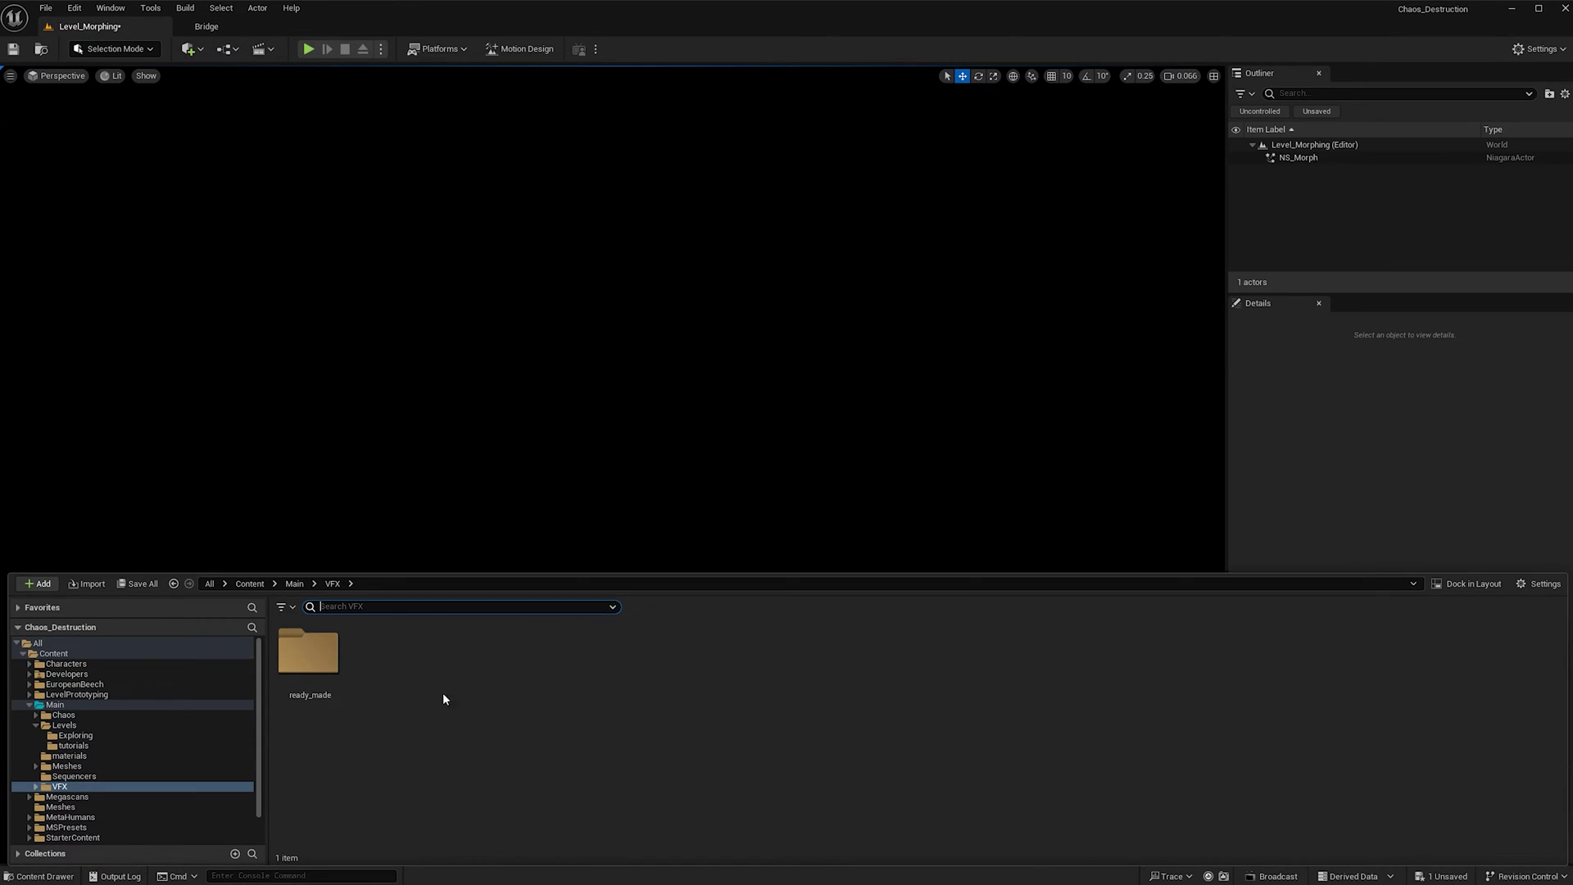
pyautogui.rightClick(441, 703)
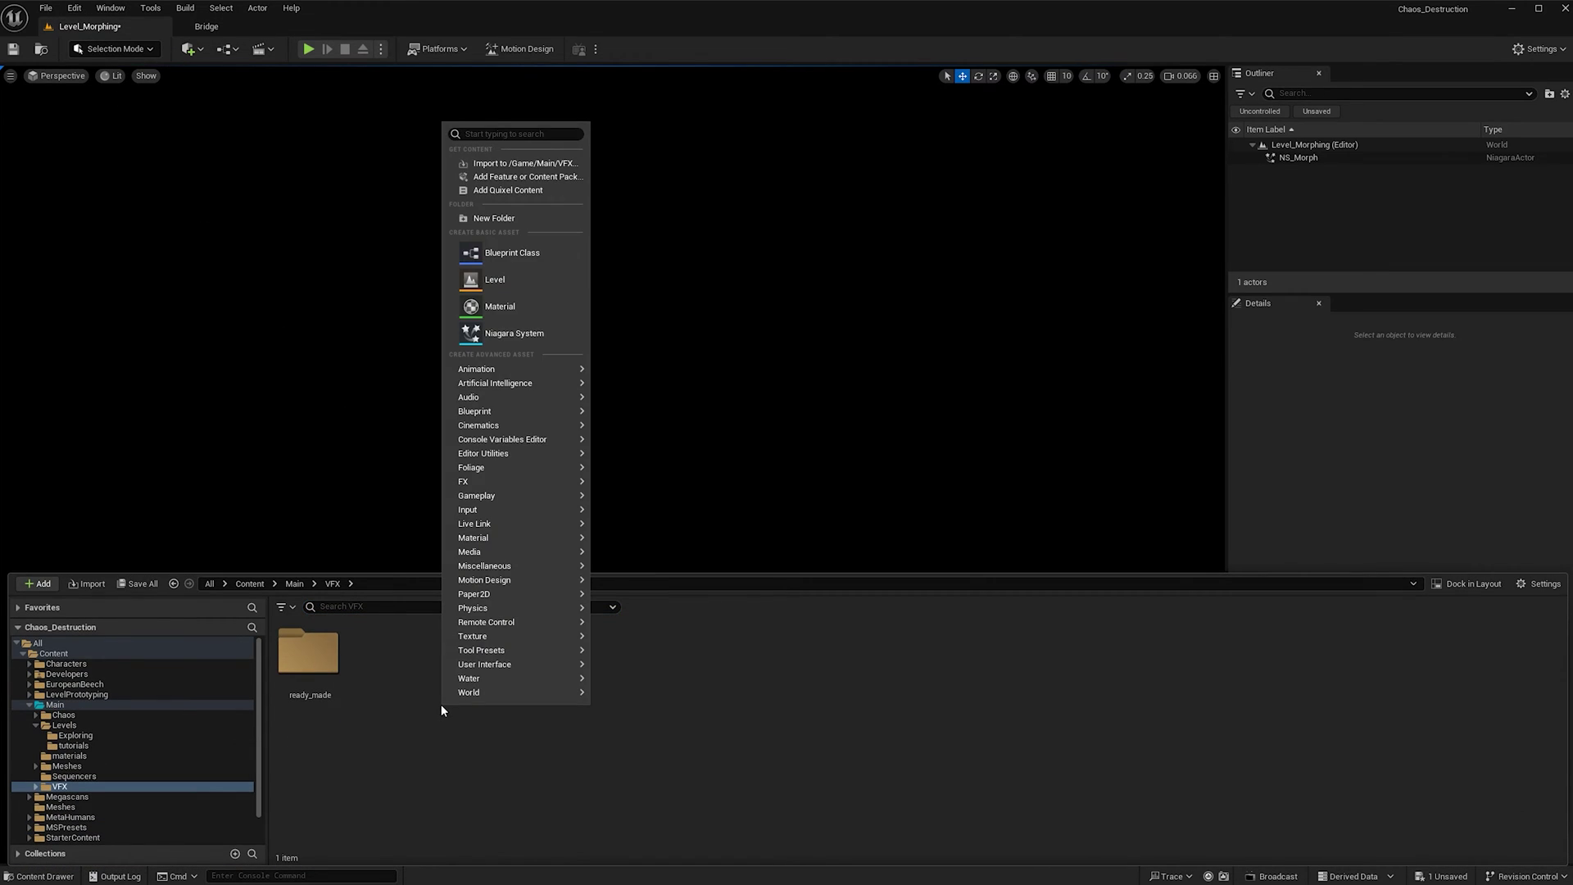
pyautogui.click(507, 335)
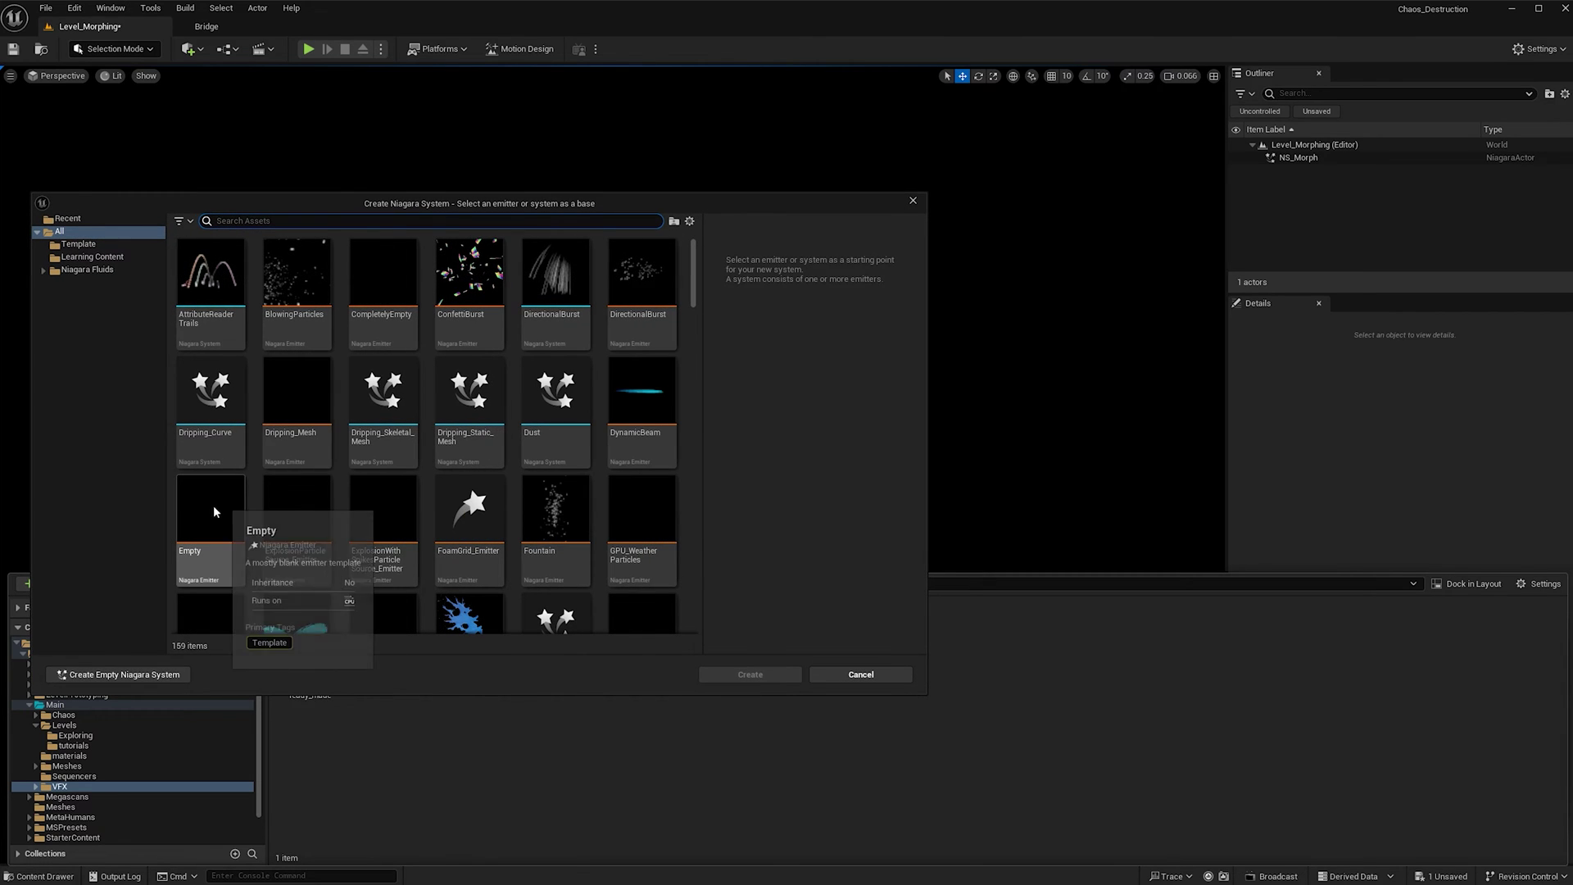
pyautogui.click(218, 505)
pyautogui.click(744, 666)
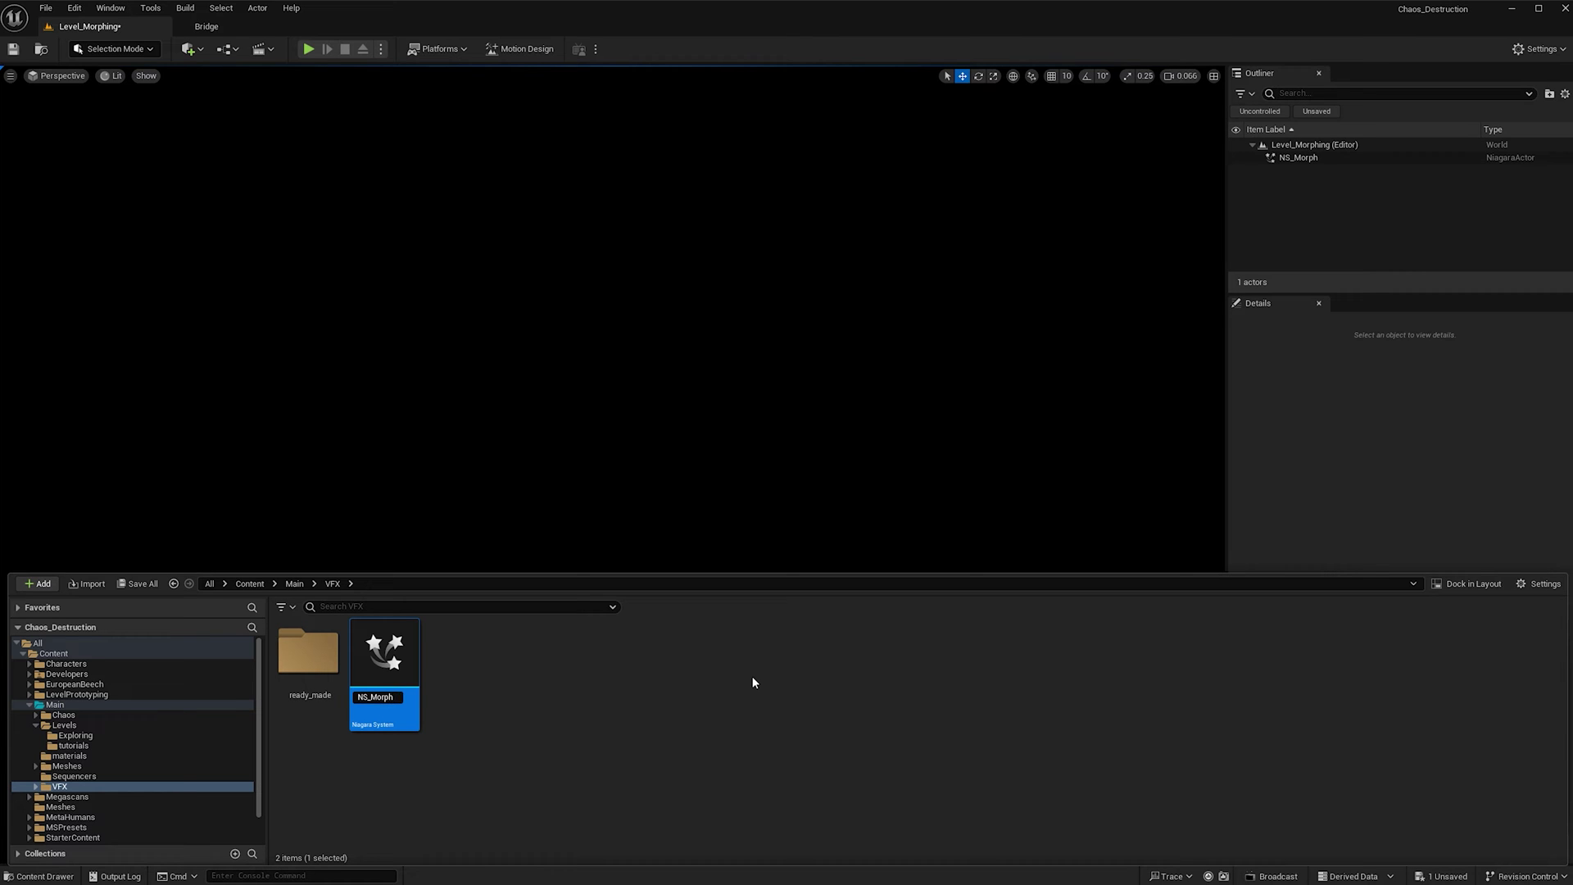
pyautogui.doubleClick(399, 663)
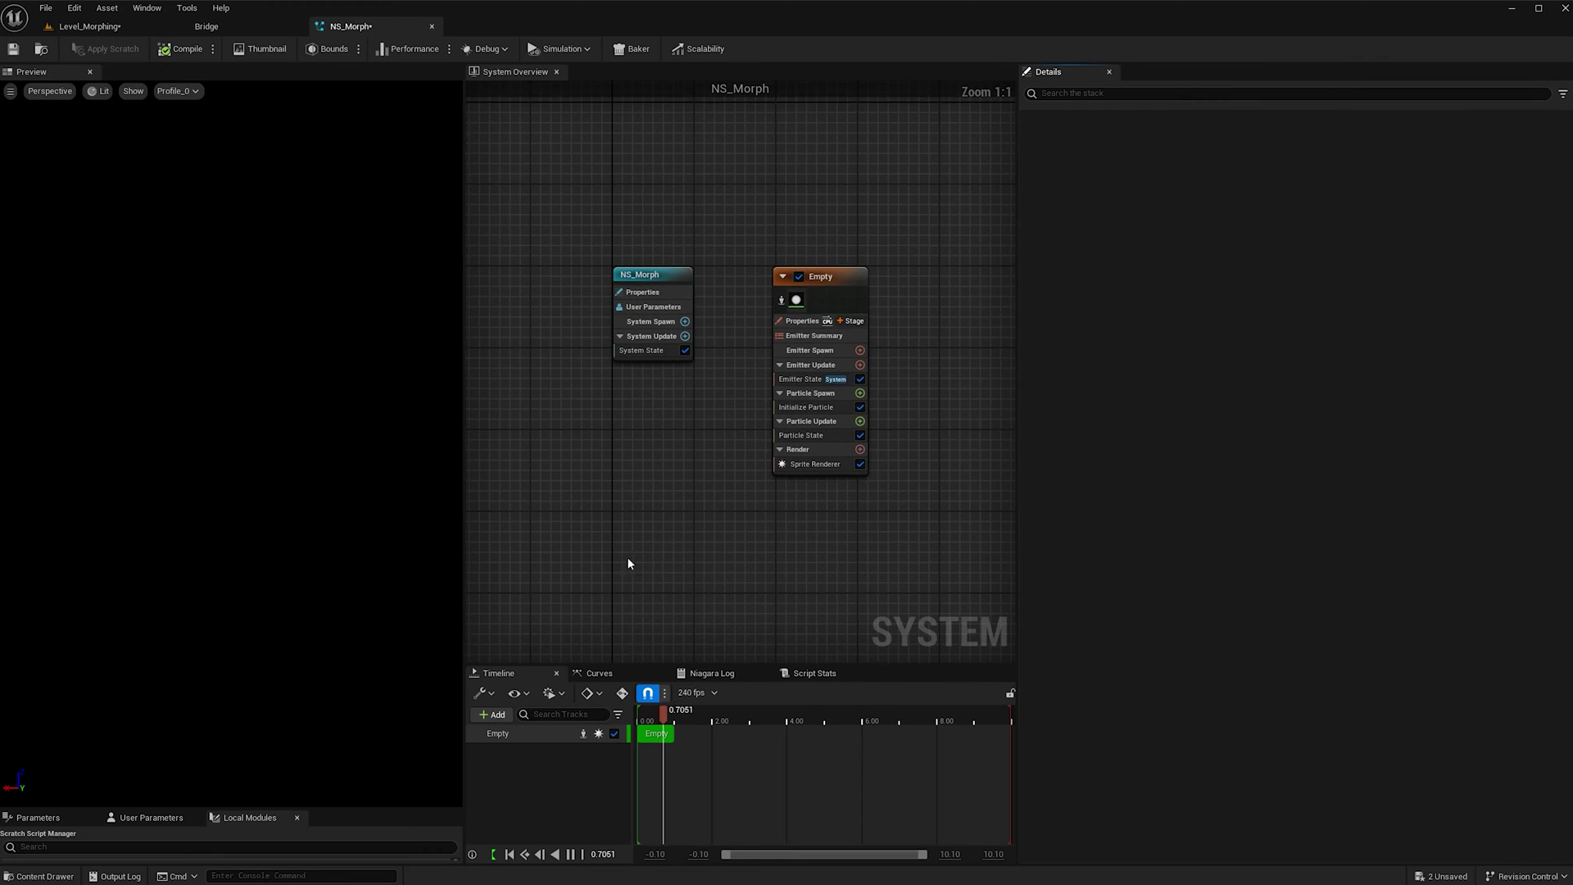
# Configure the Empty emitter's properties with Local Space enabled, Sim Target GPUCompute Sim and Calculate Bounds Mode Fixed
pyautogui.click(809, 320)
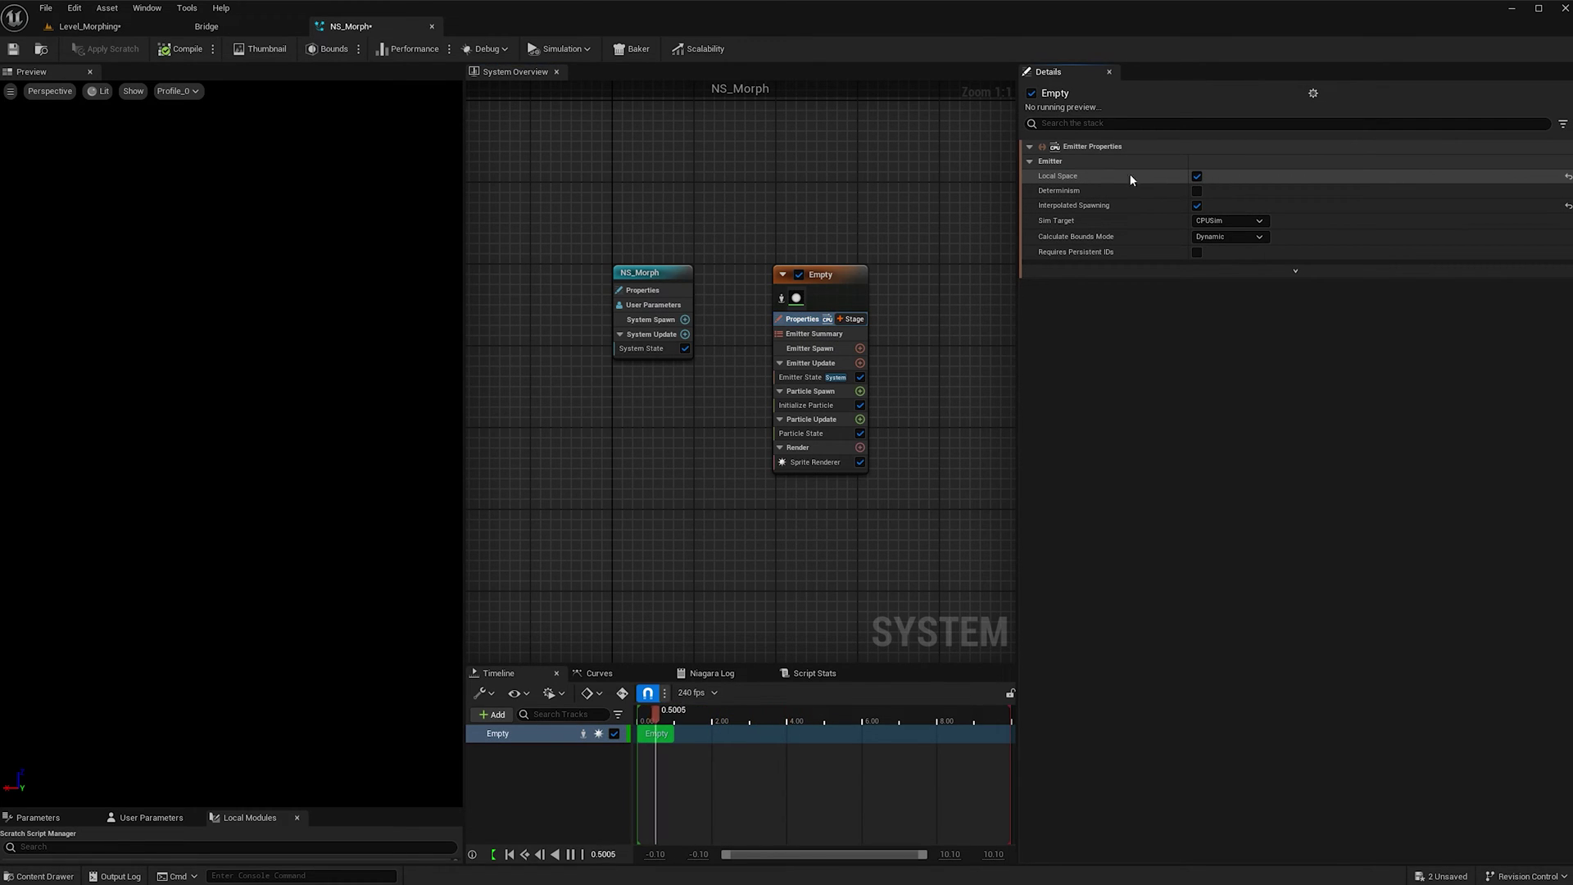
pyautogui.click(1198, 176)
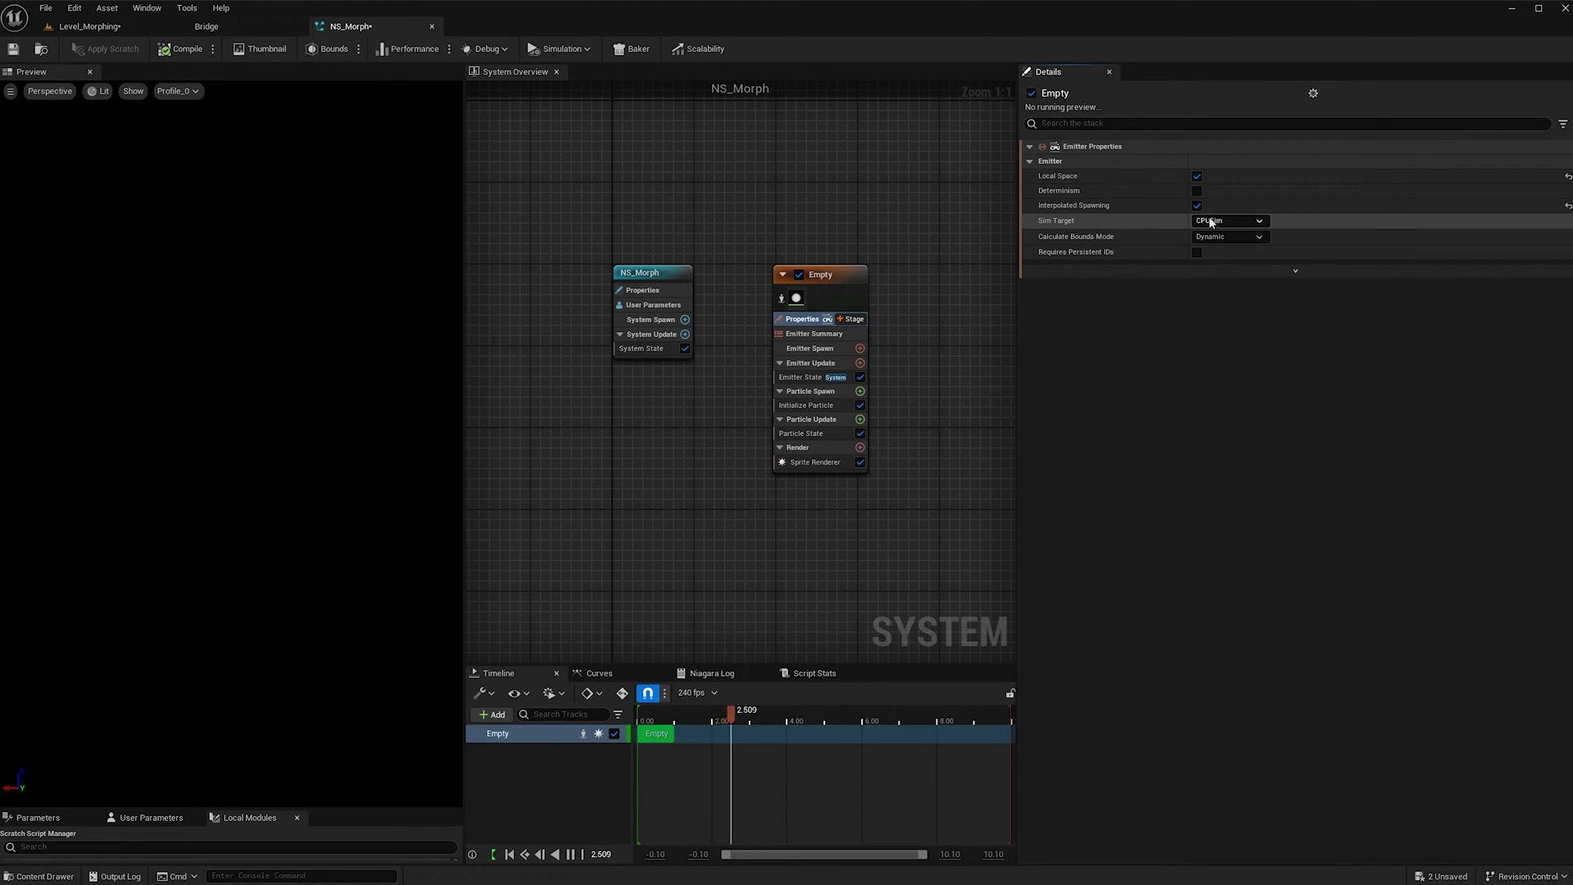
pyautogui.click(1222, 219)
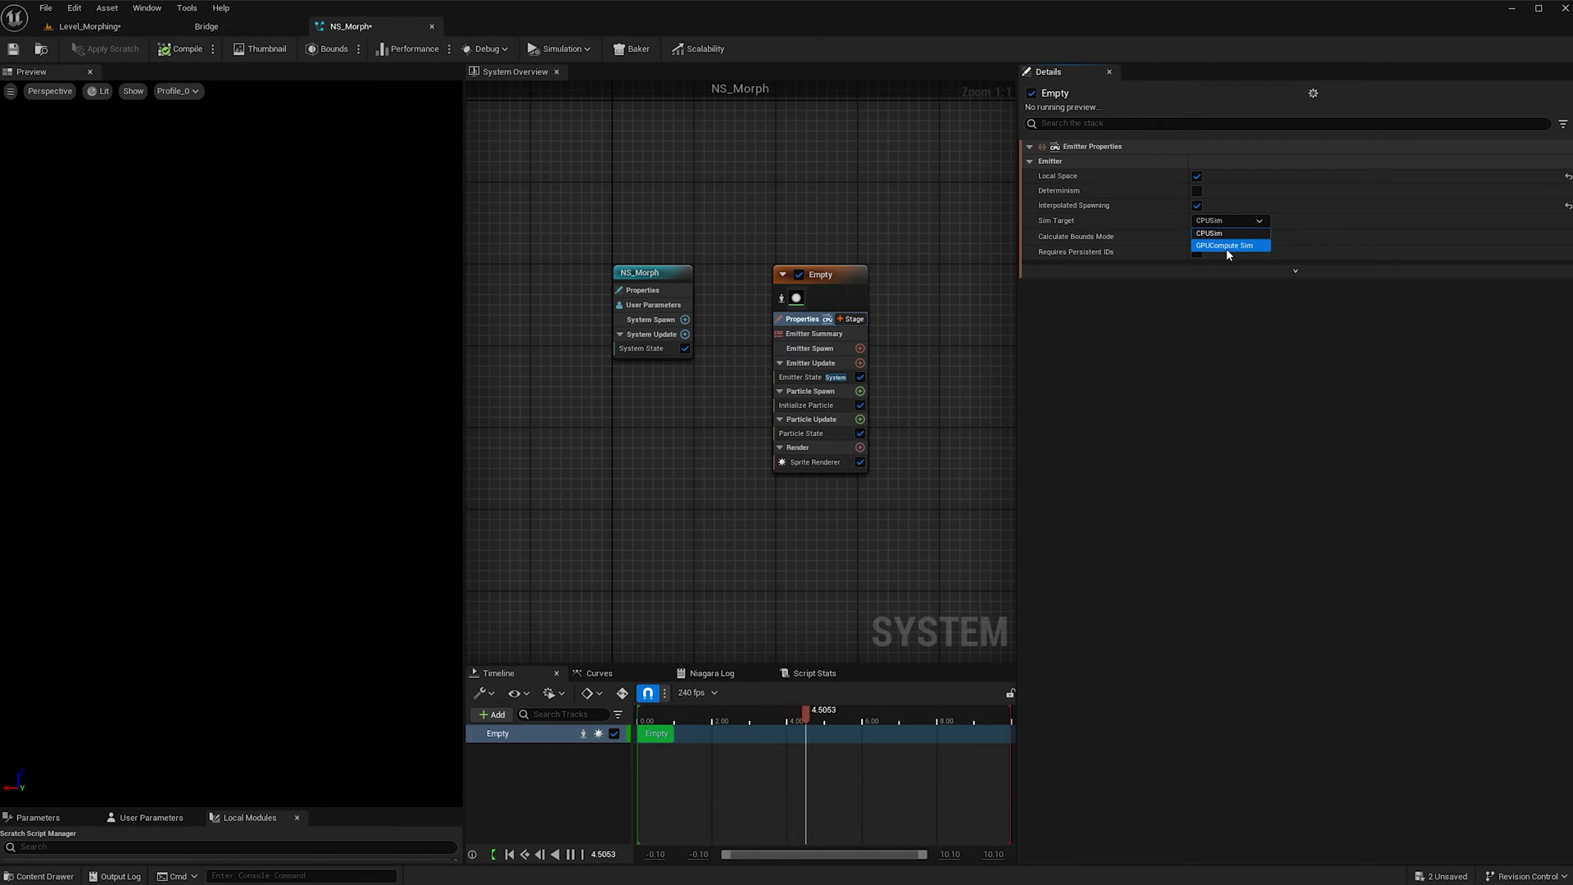
pyautogui.click(1227, 244)
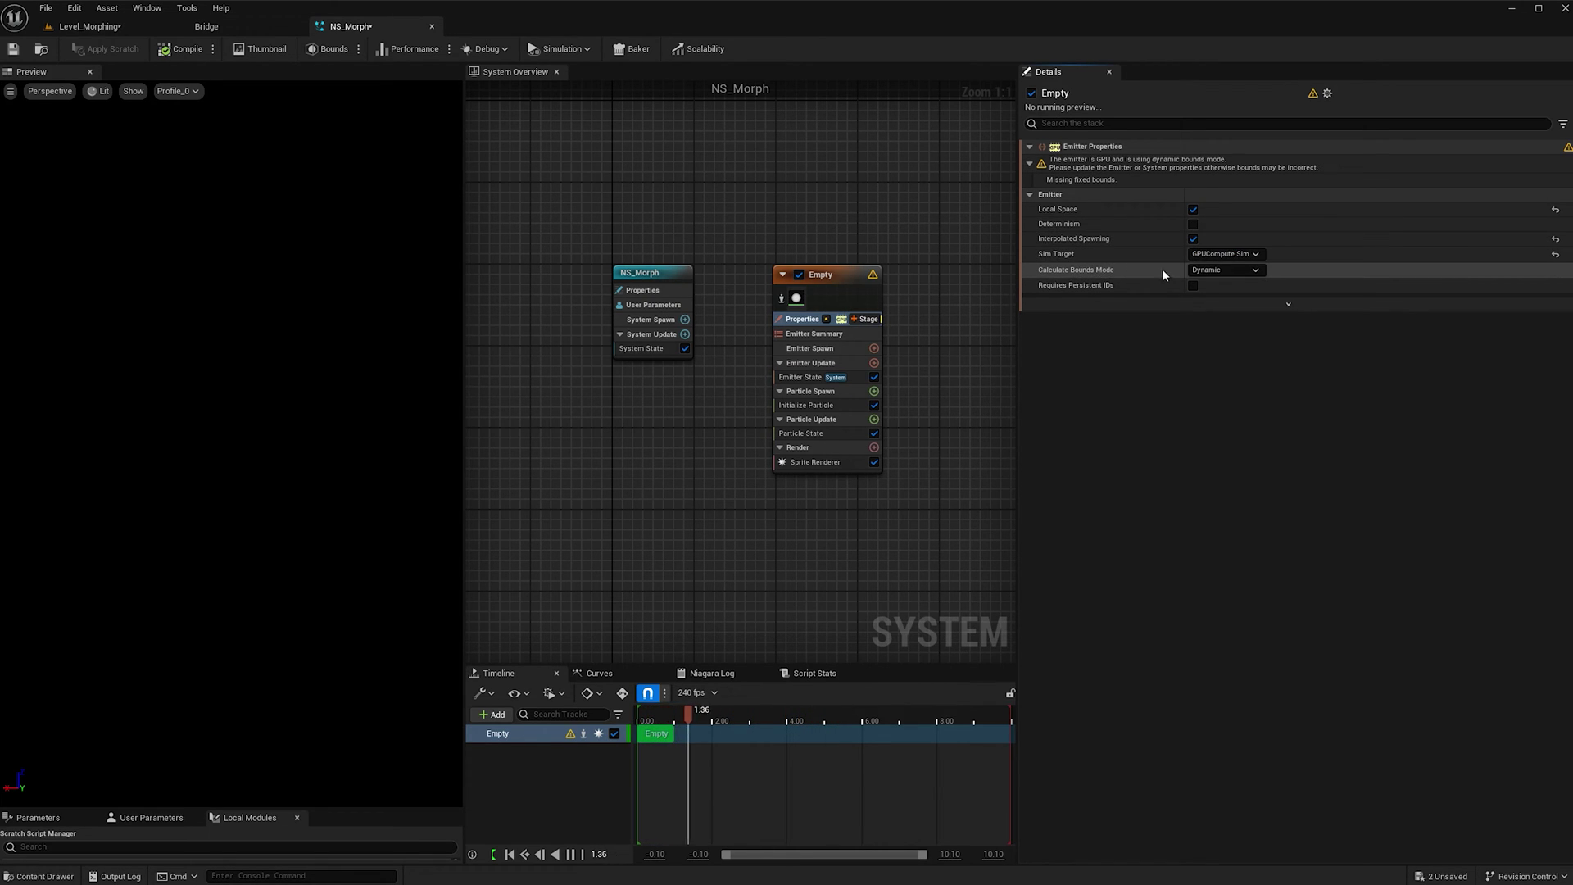
pyautogui.click(1224, 269)
pyautogui.click(1222, 291)
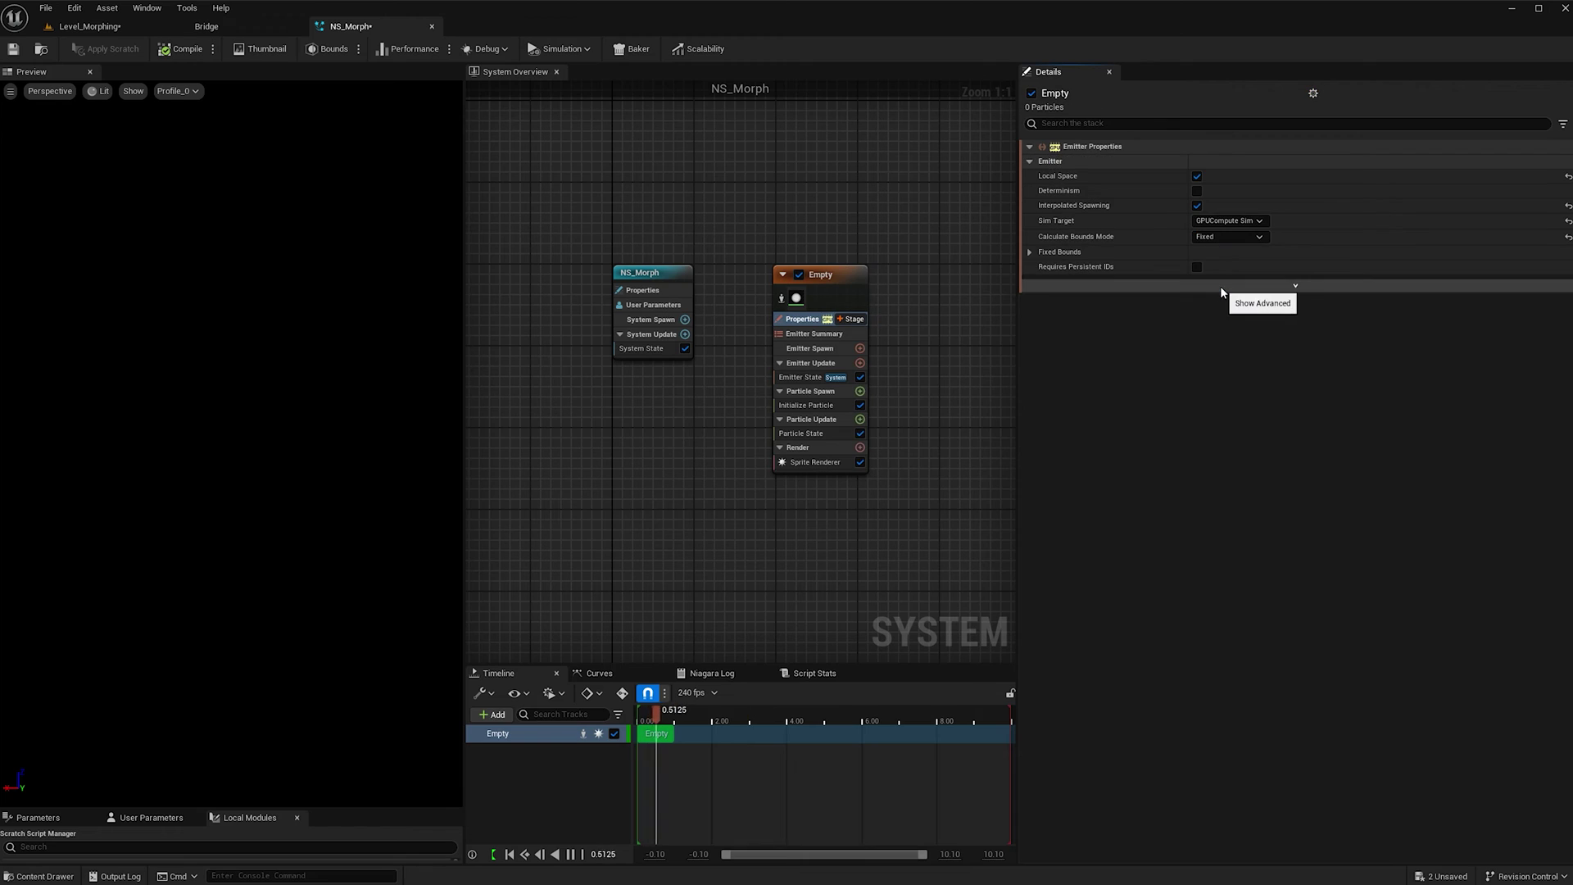
# Add a Spawn Burst Instantaneous of 10000 particles to Emitter Update and give Initialize Particle a small Uniform sprite size
pyautogui.click(860, 363)
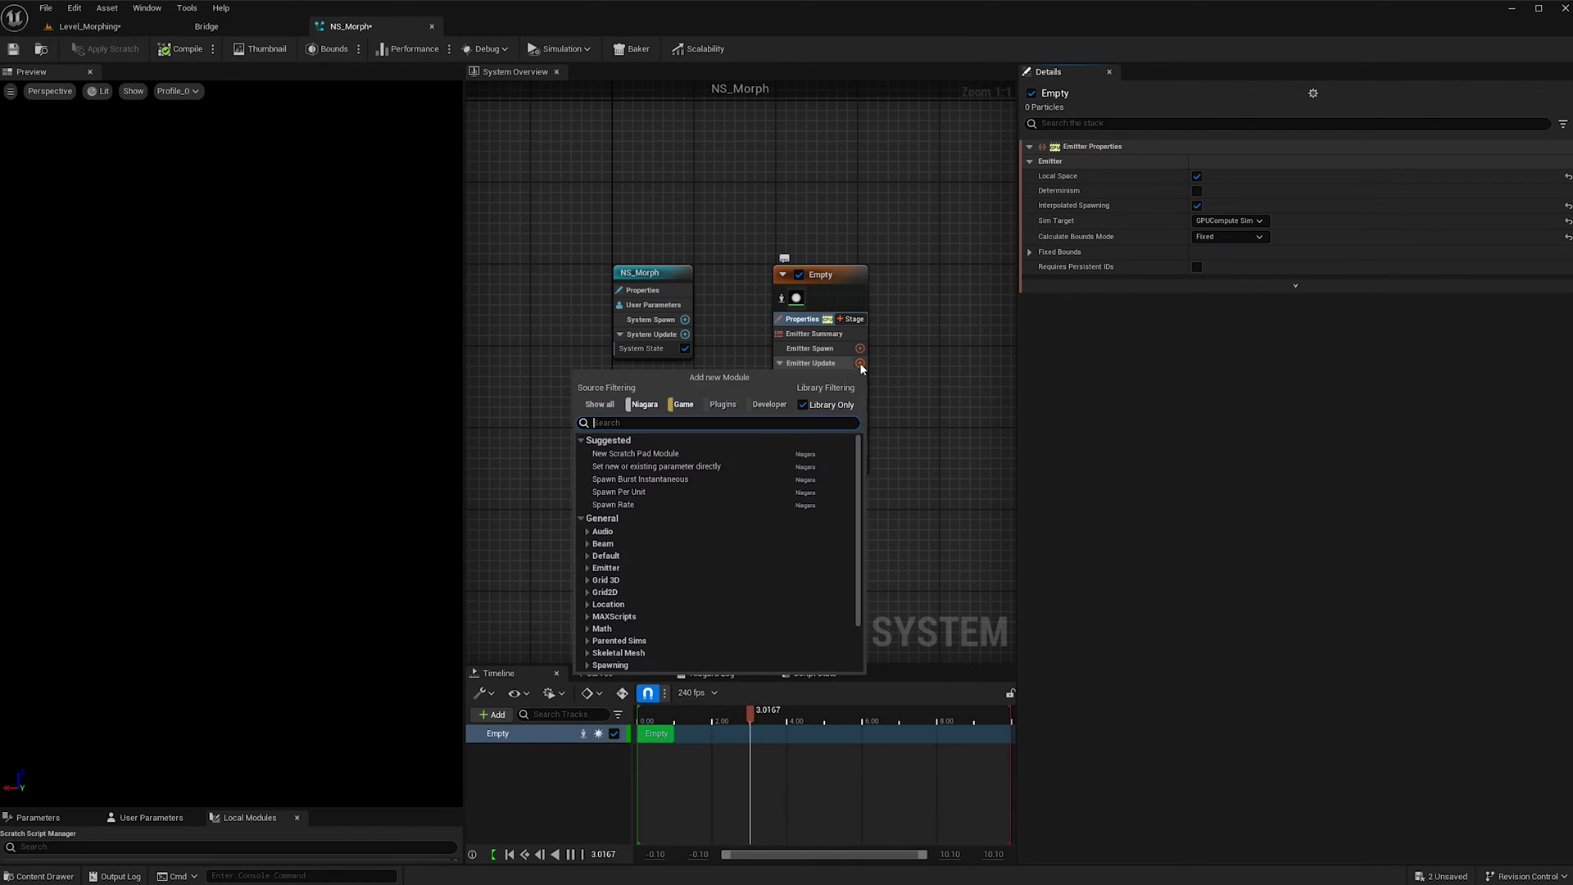
pyautogui.click(651, 479)
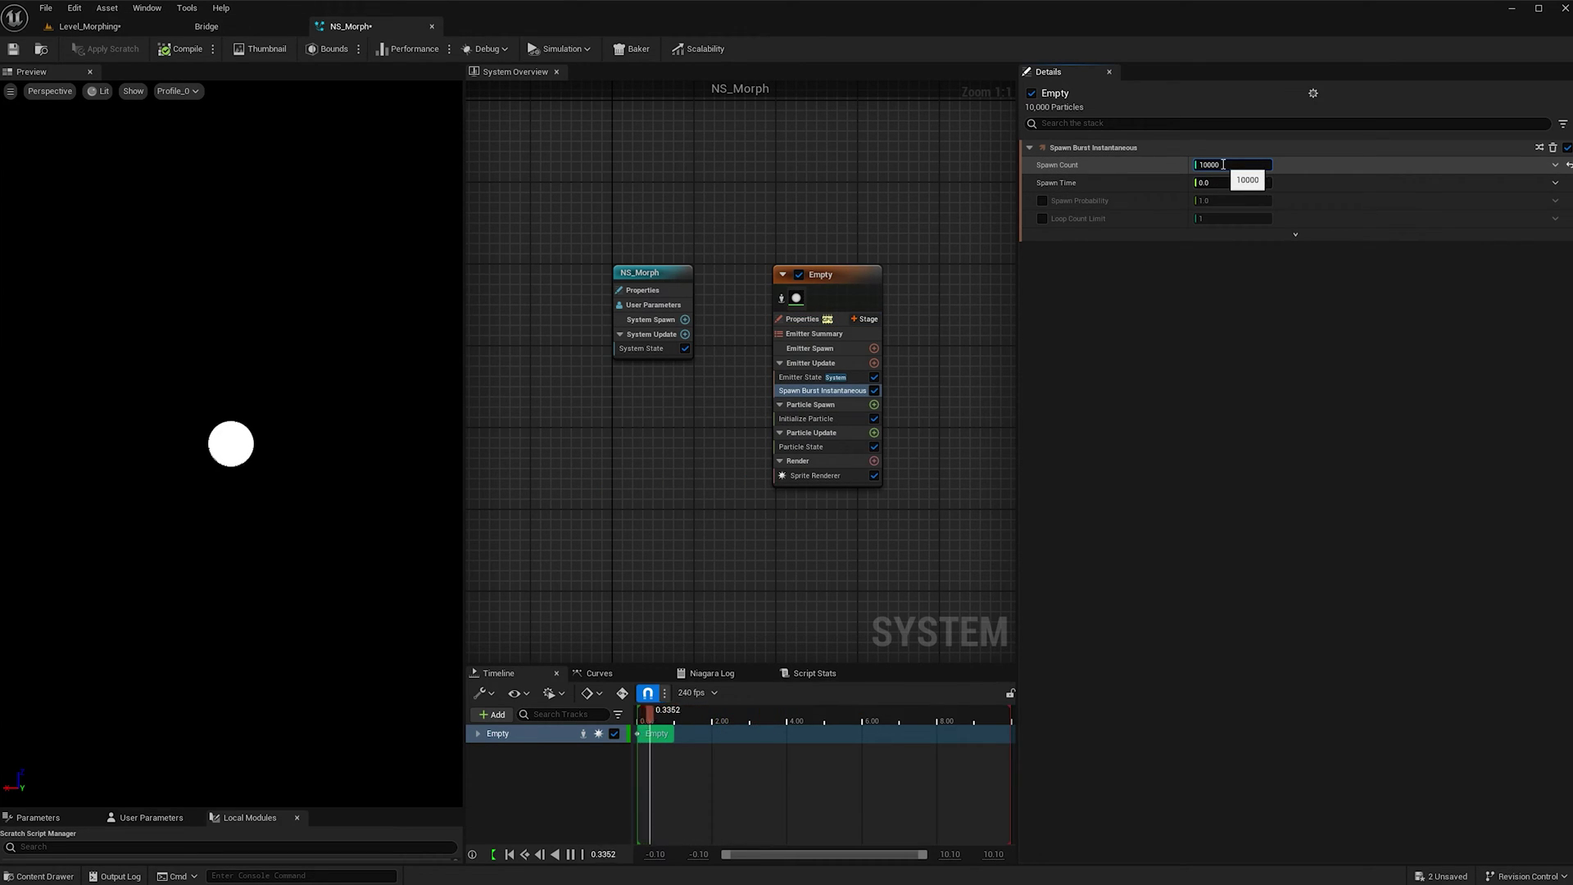
pyautogui.click(820, 418)
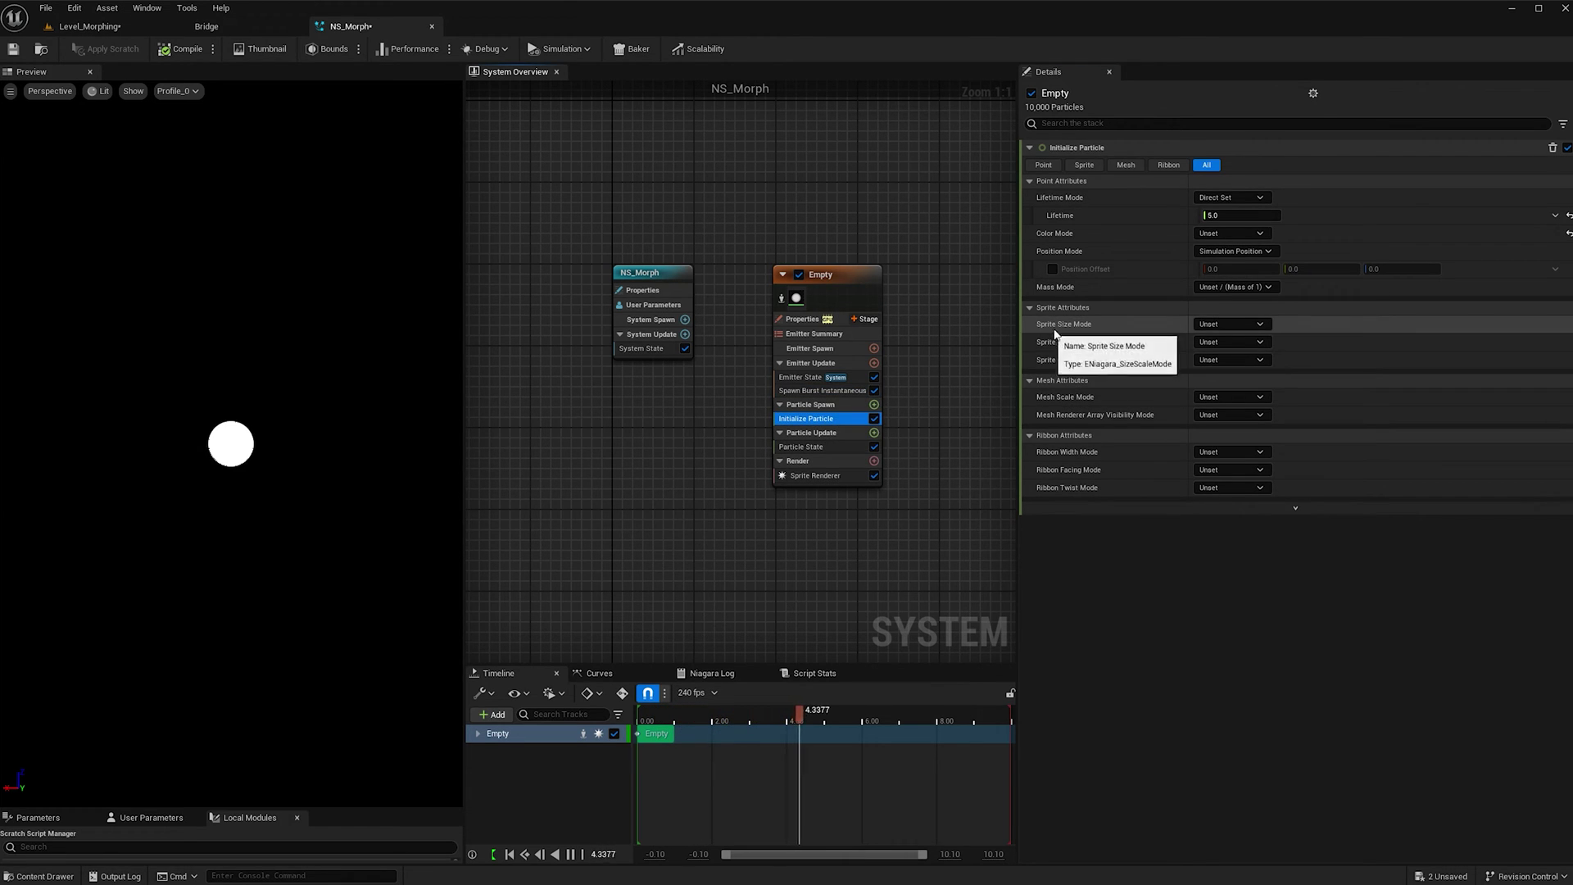
pyautogui.click(1209, 325)
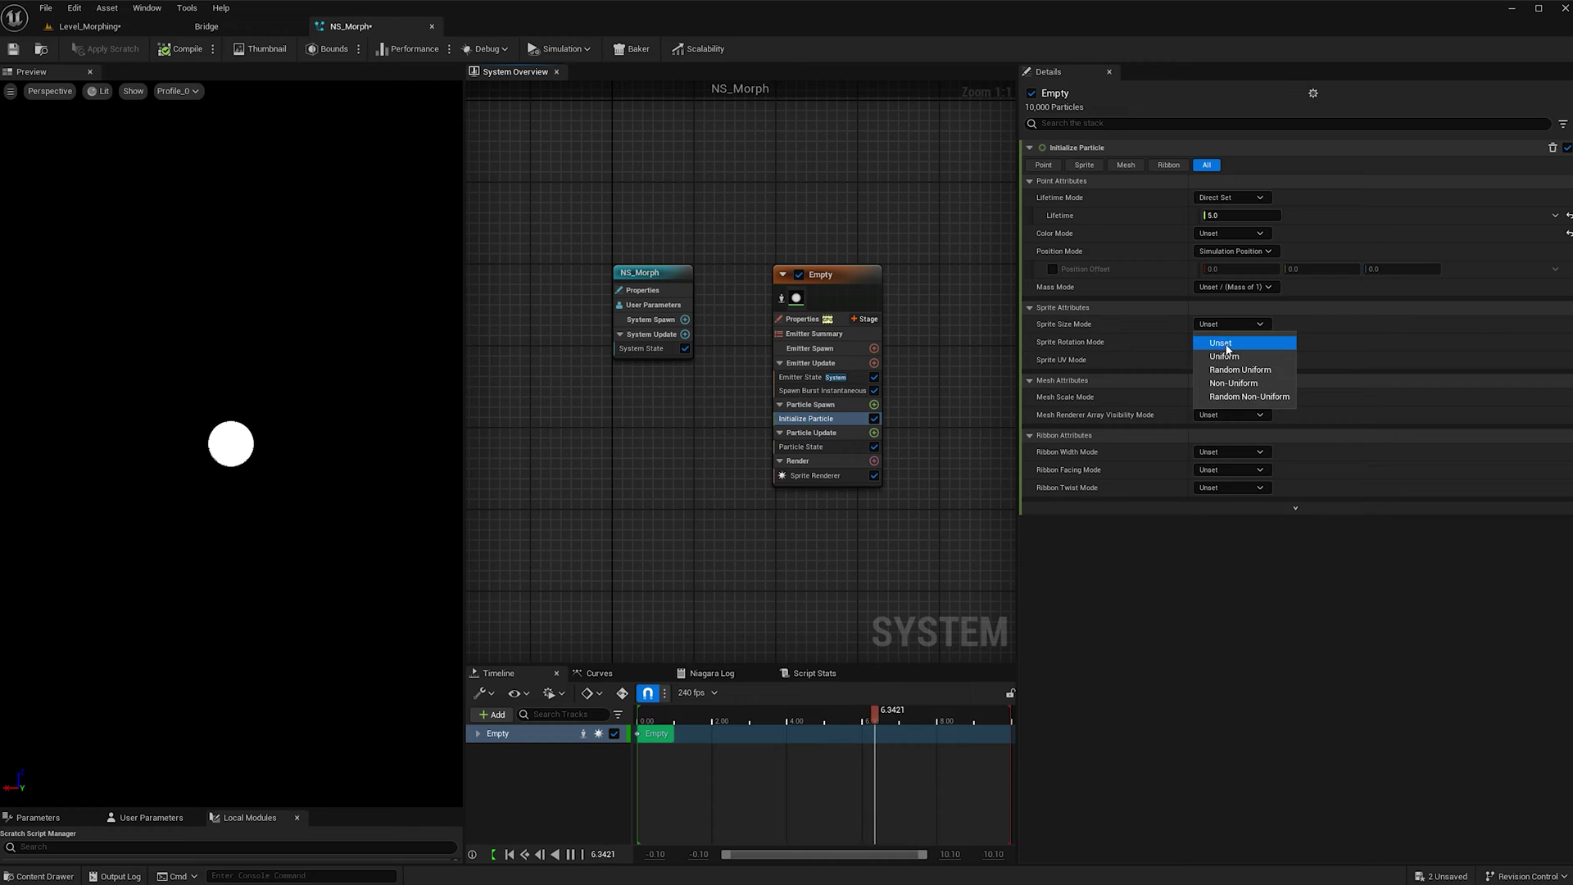
pyautogui.click(1230, 355)
pyautogui.click(1232, 344)
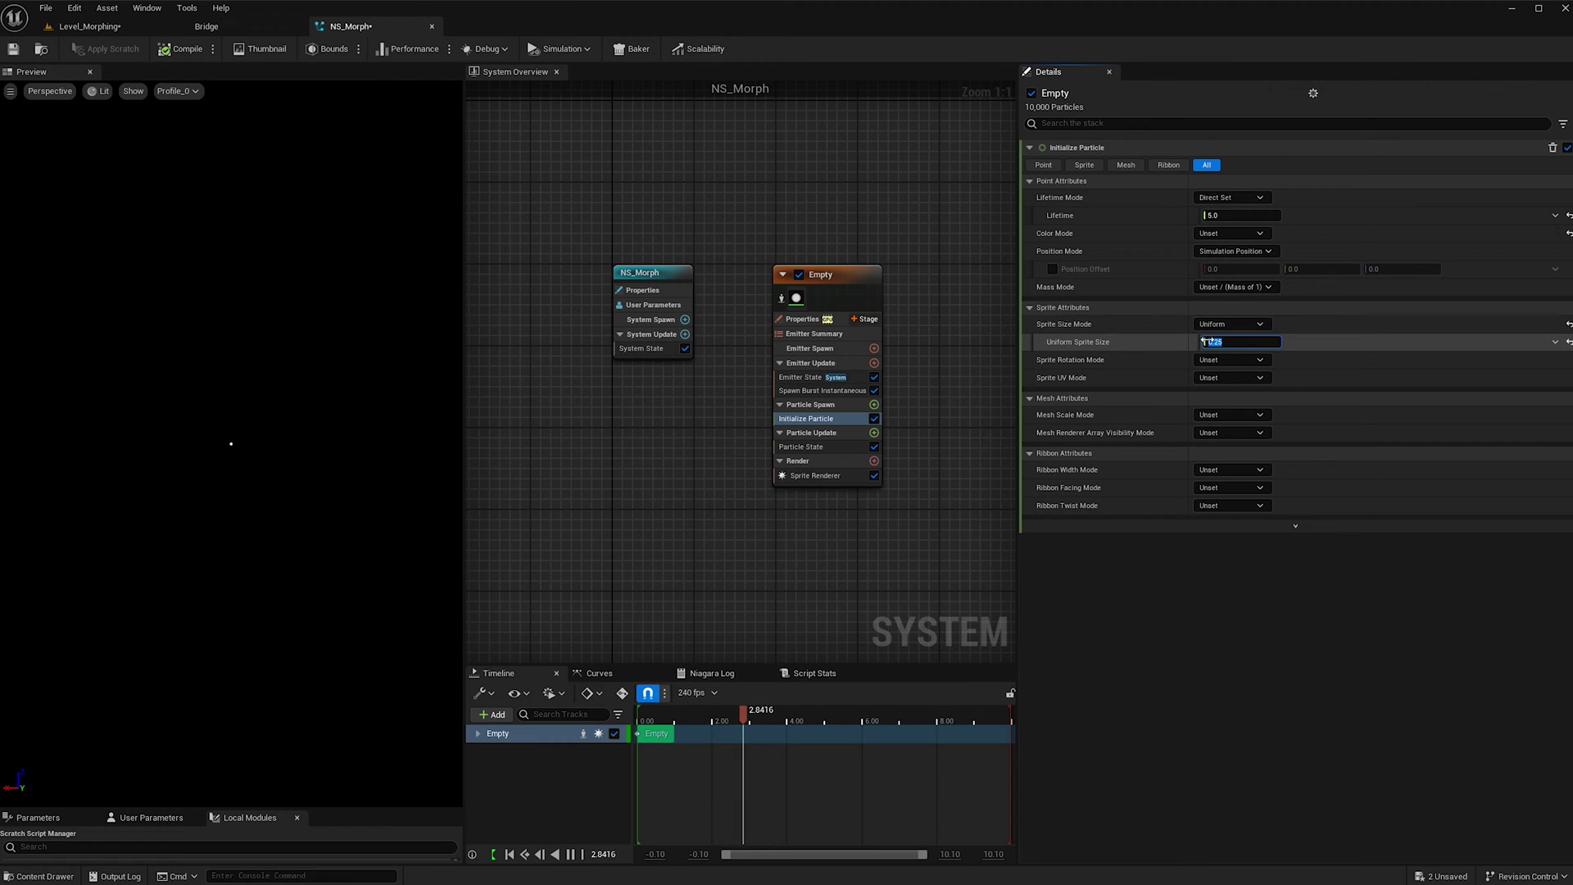
# Disable killing particles when their lifetime has elapsed in Particle State and set the Sprite Renderer's alignment to Unaligned
pyautogui.click(819, 446)
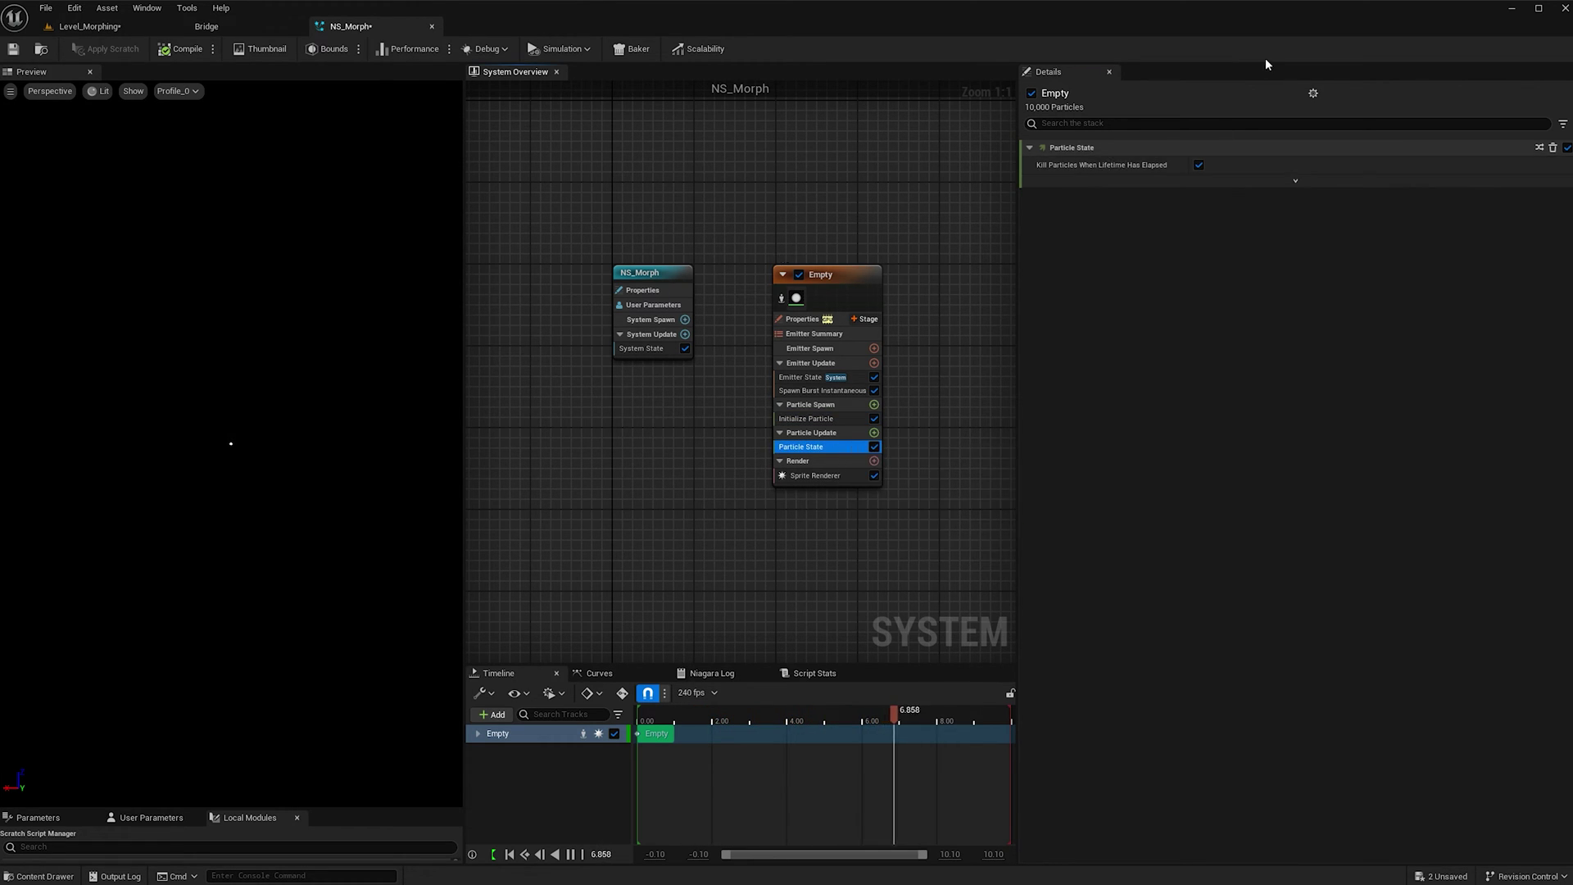
pyautogui.click(1200, 166)
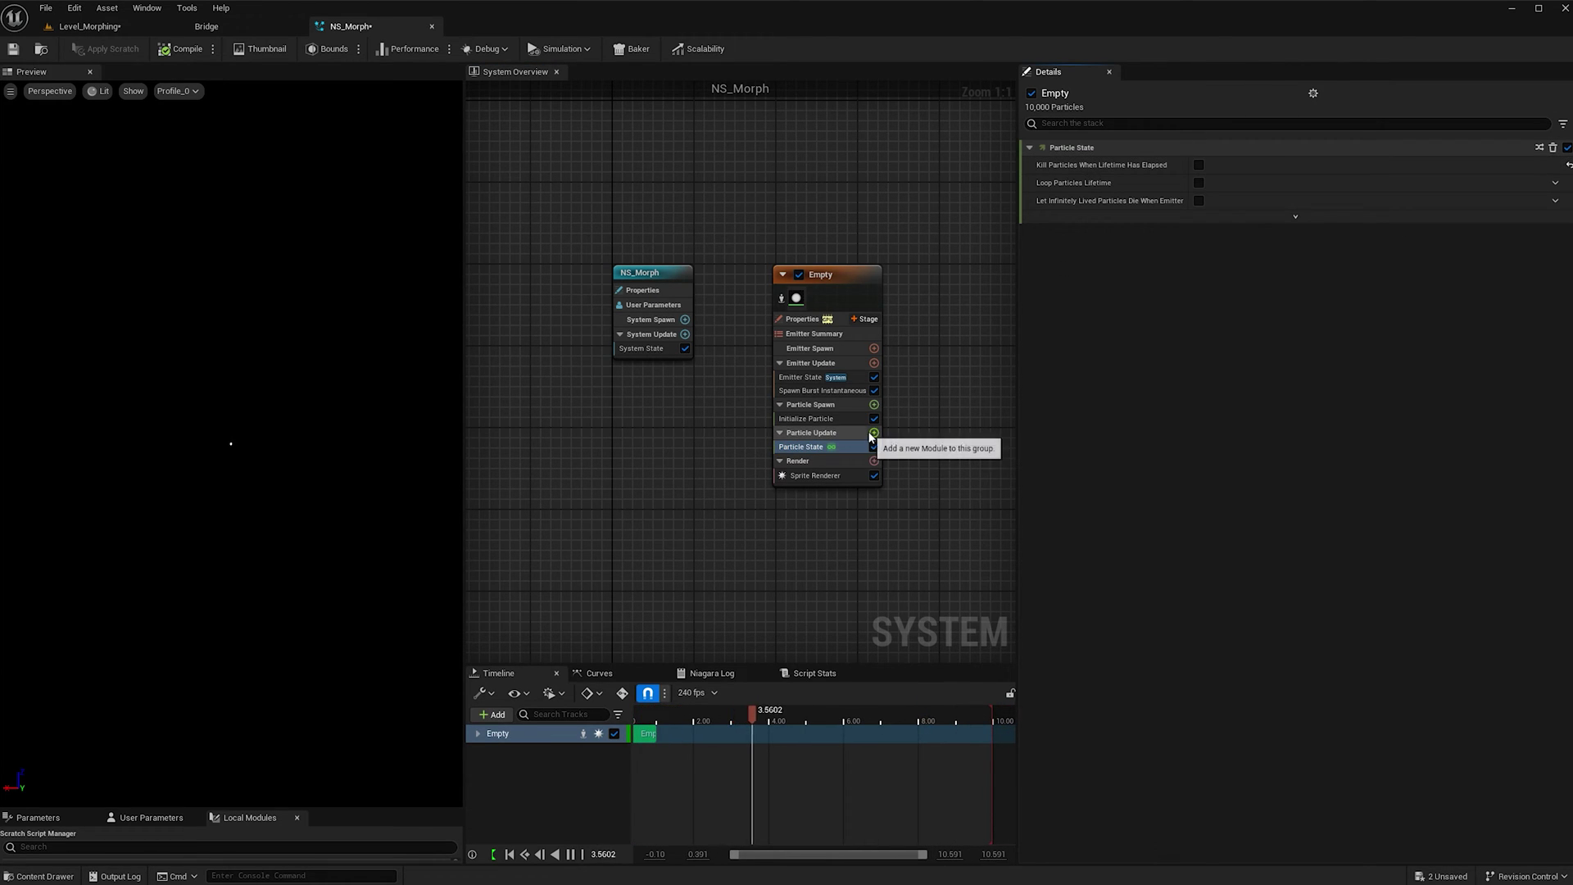
pyautogui.click(813, 475)
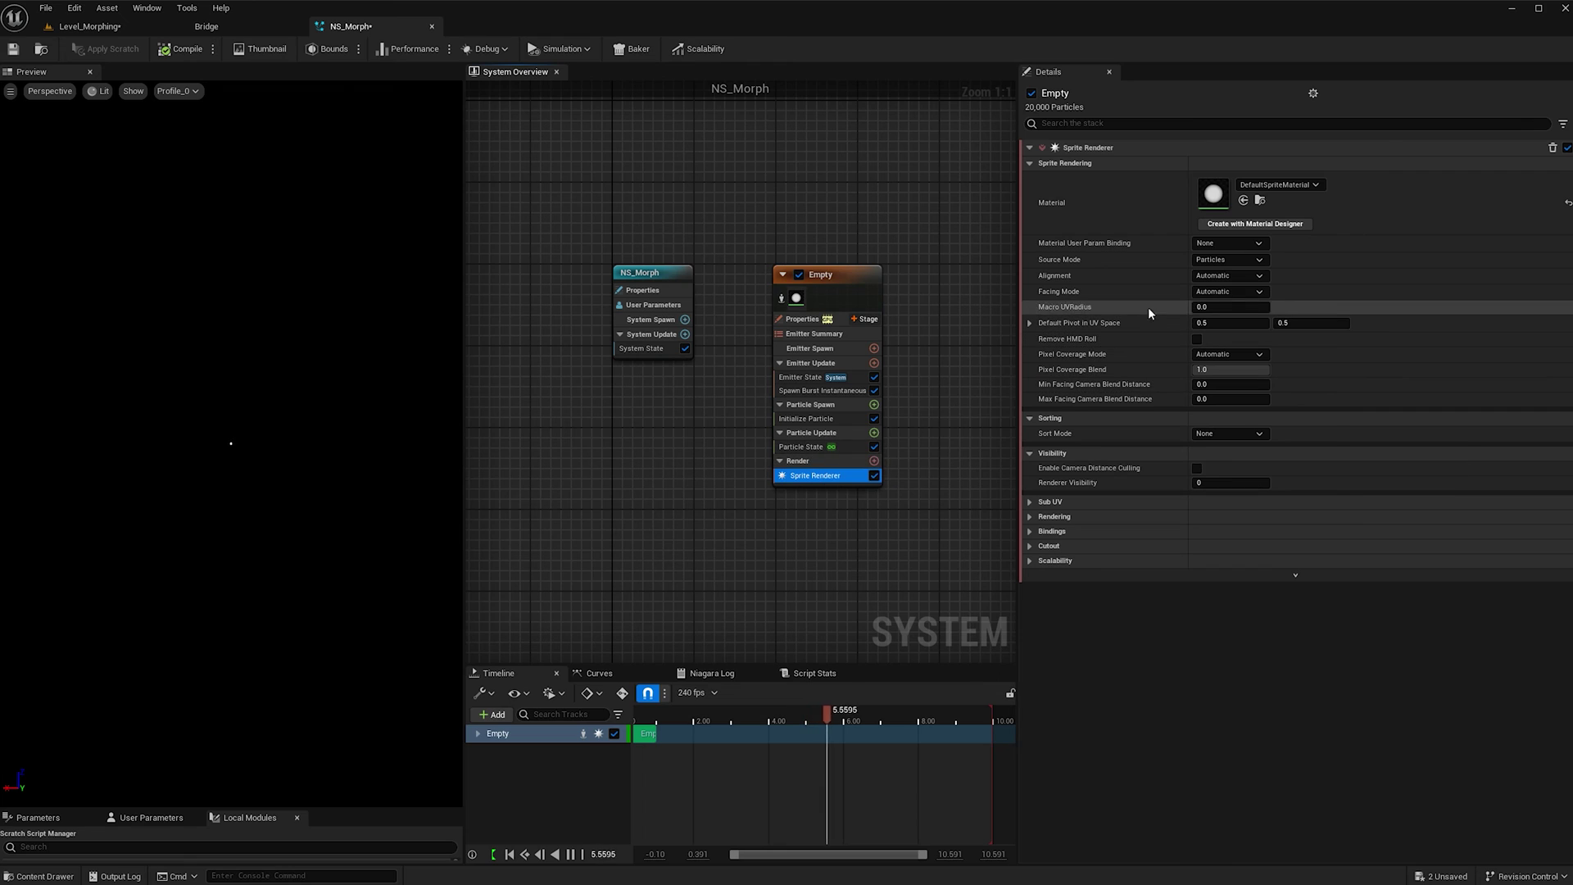
pyautogui.click(1221, 280)
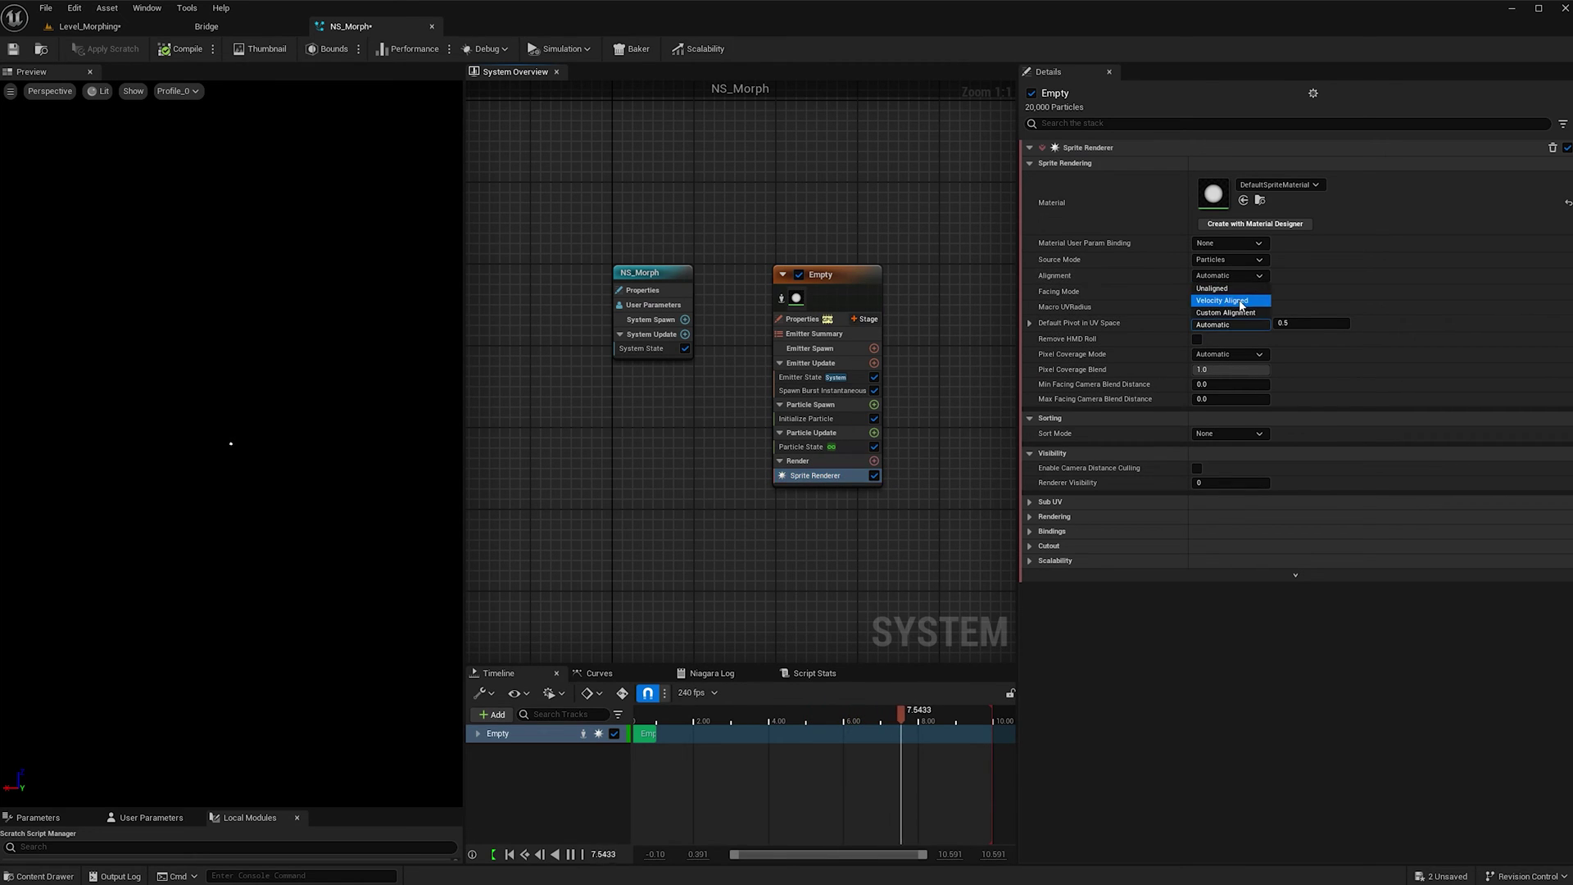
pyautogui.click(1241, 296)
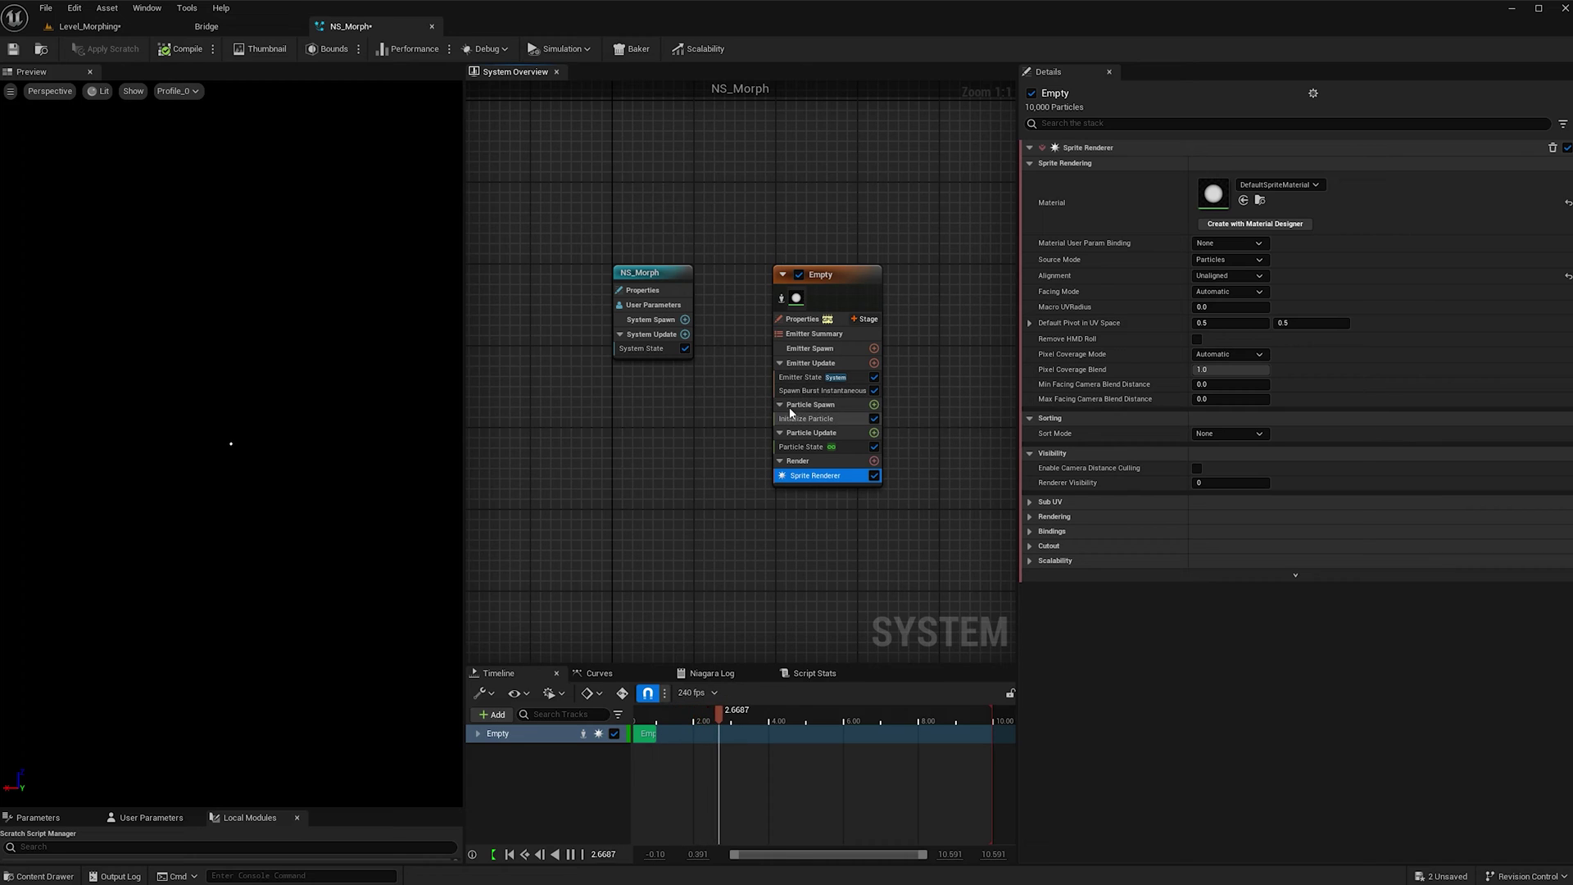
# Add two Static Mesh Location modules to the emitter's Particle Spawn group
pyautogui.click(874, 405)
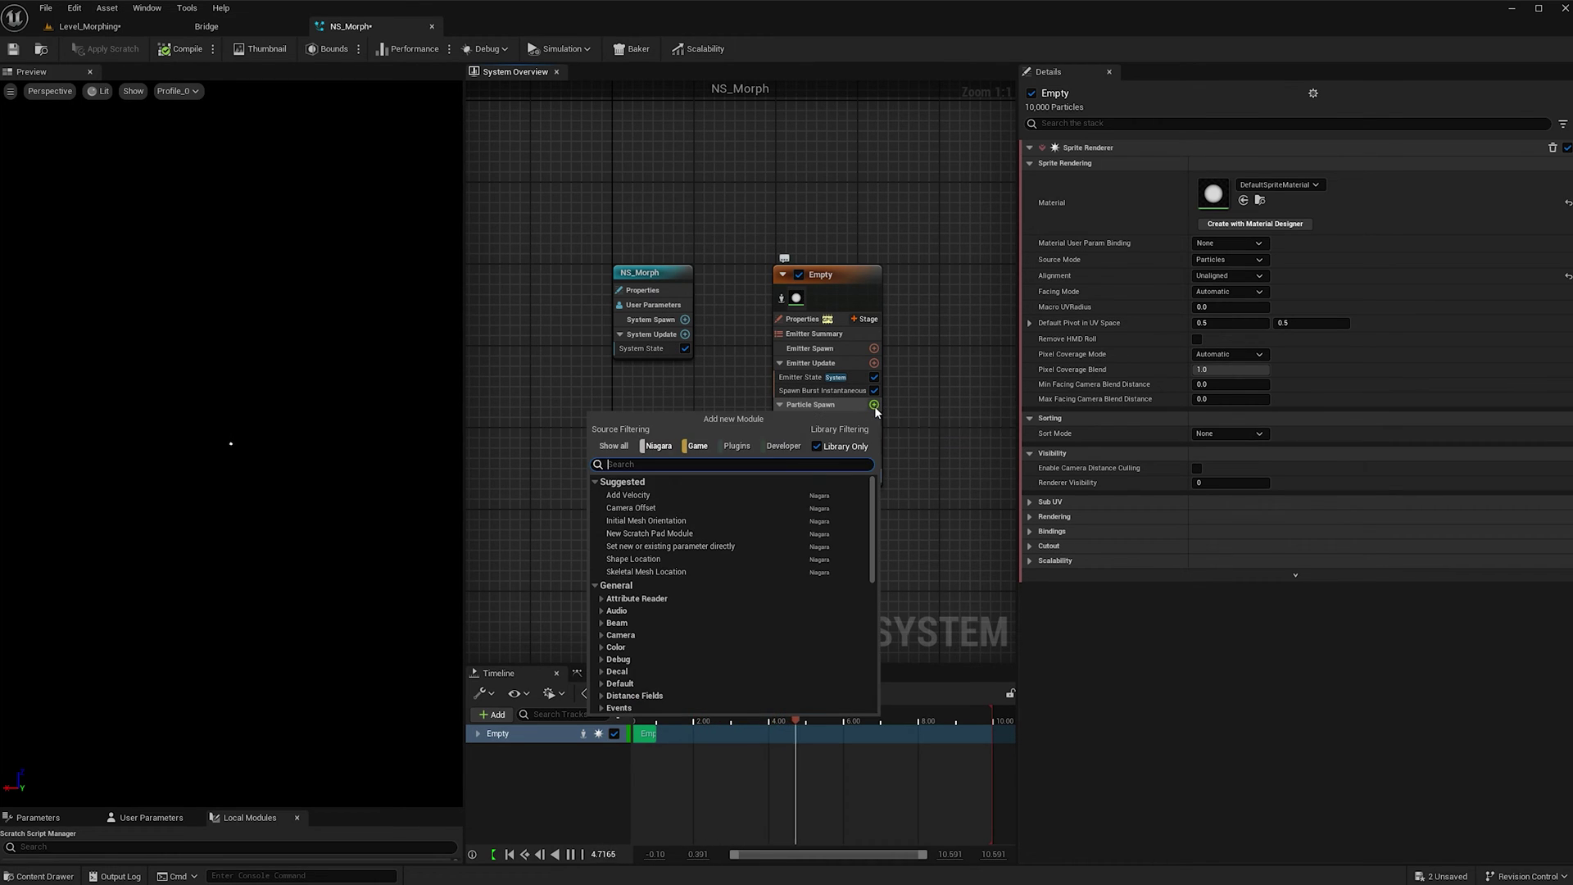
pyautogui.write('static mesh')
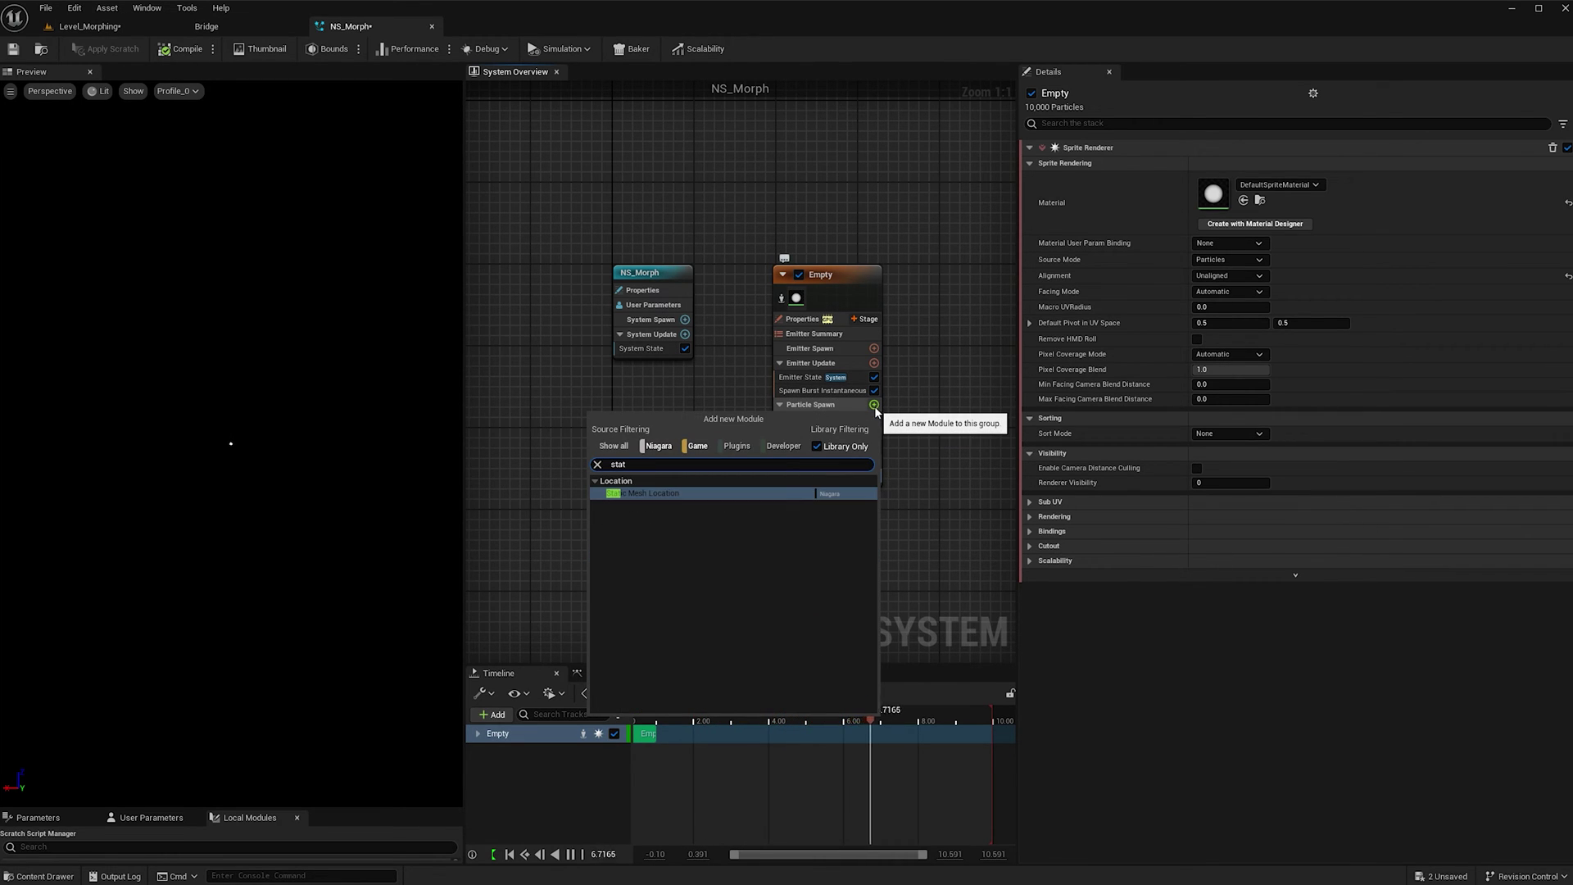
pyautogui.click(626, 490)
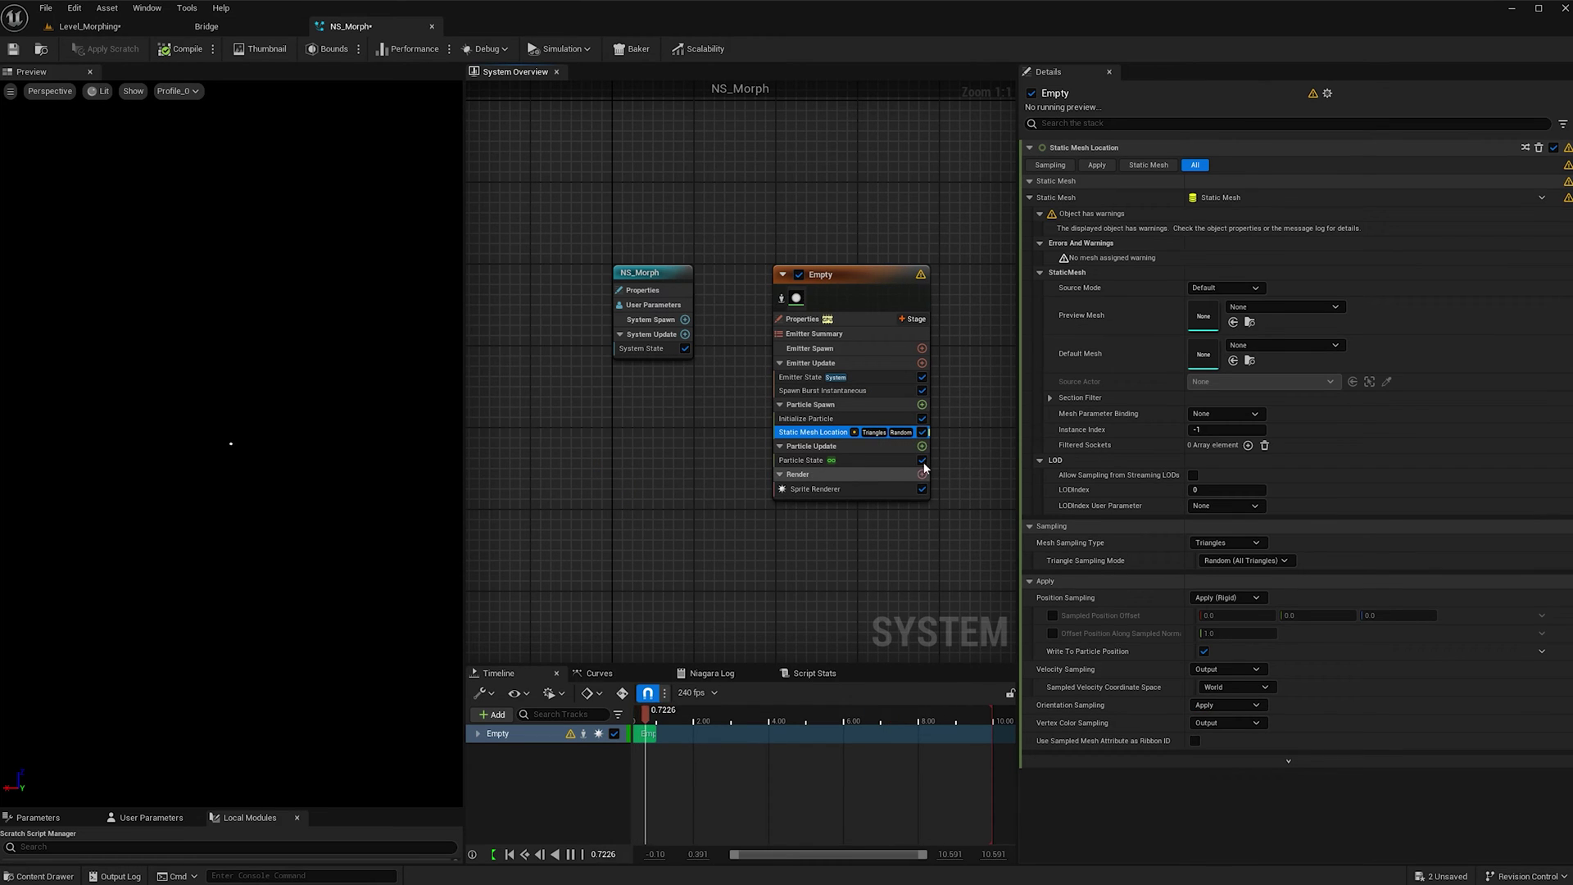
pyautogui.click(922, 405)
pyautogui.write('stat')
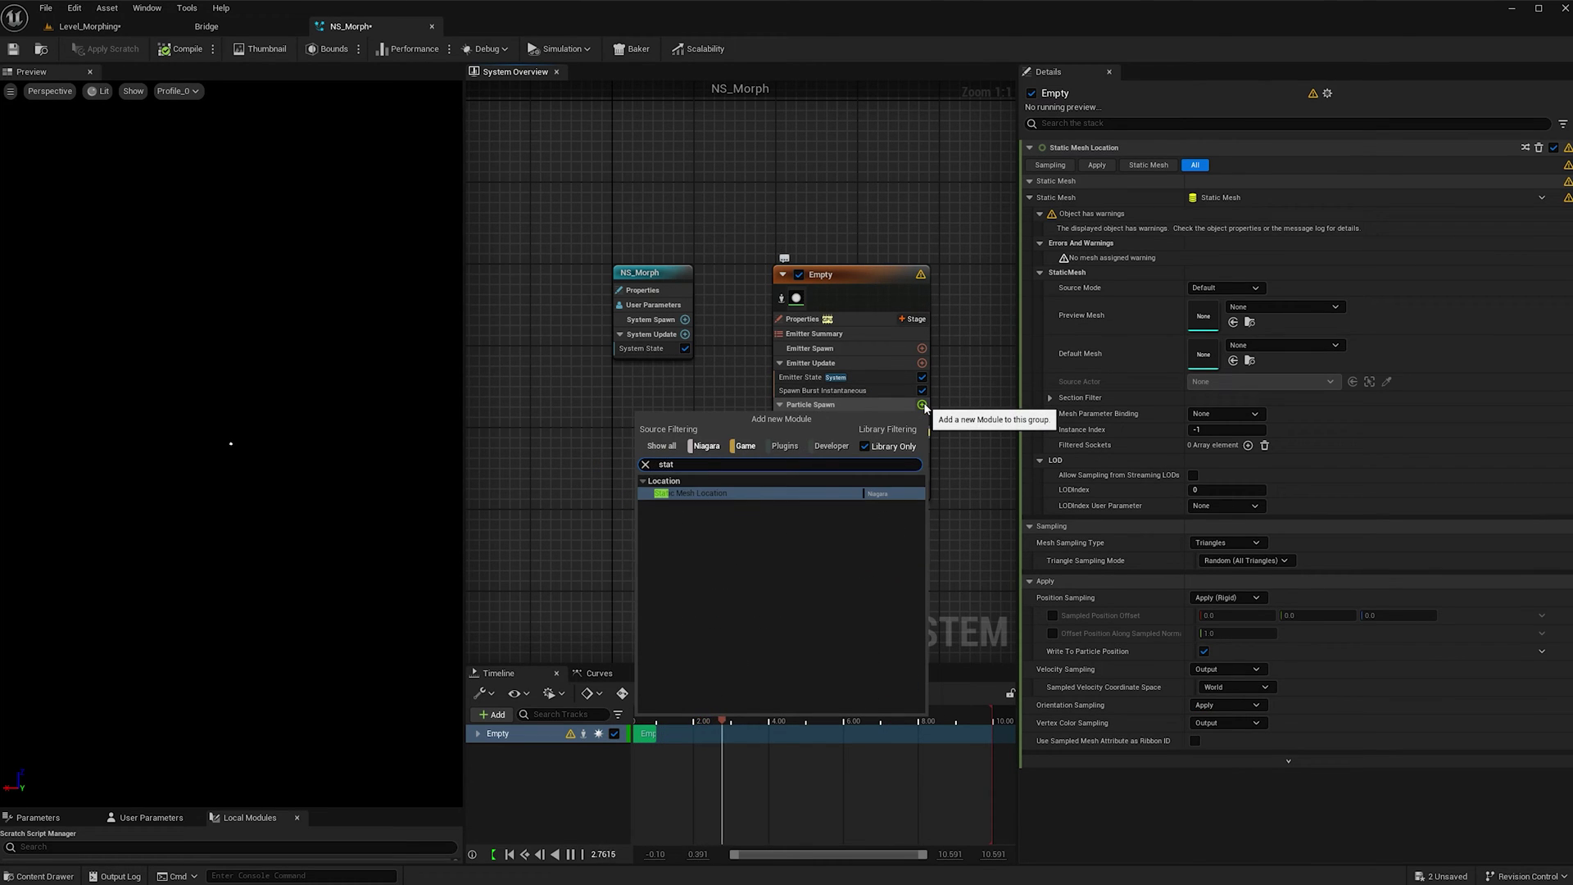
pyautogui.click(775, 493)
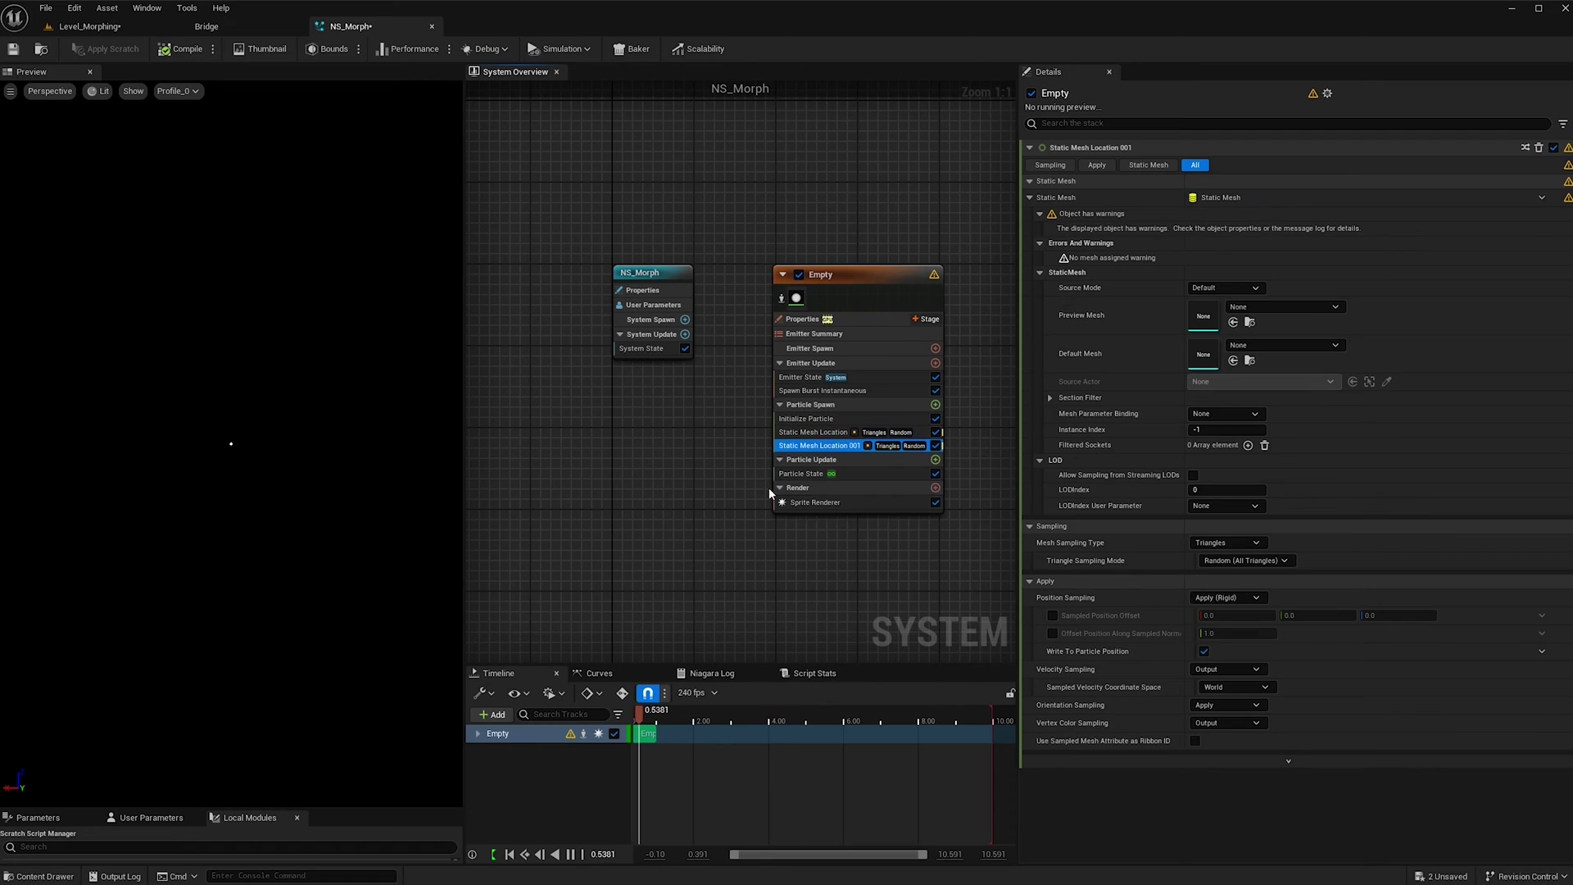
# Assign the S_Double_Headed_Axe mesh as both preview and default mesh of the second Static Mesh Location module
pyautogui.click(1269, 308)
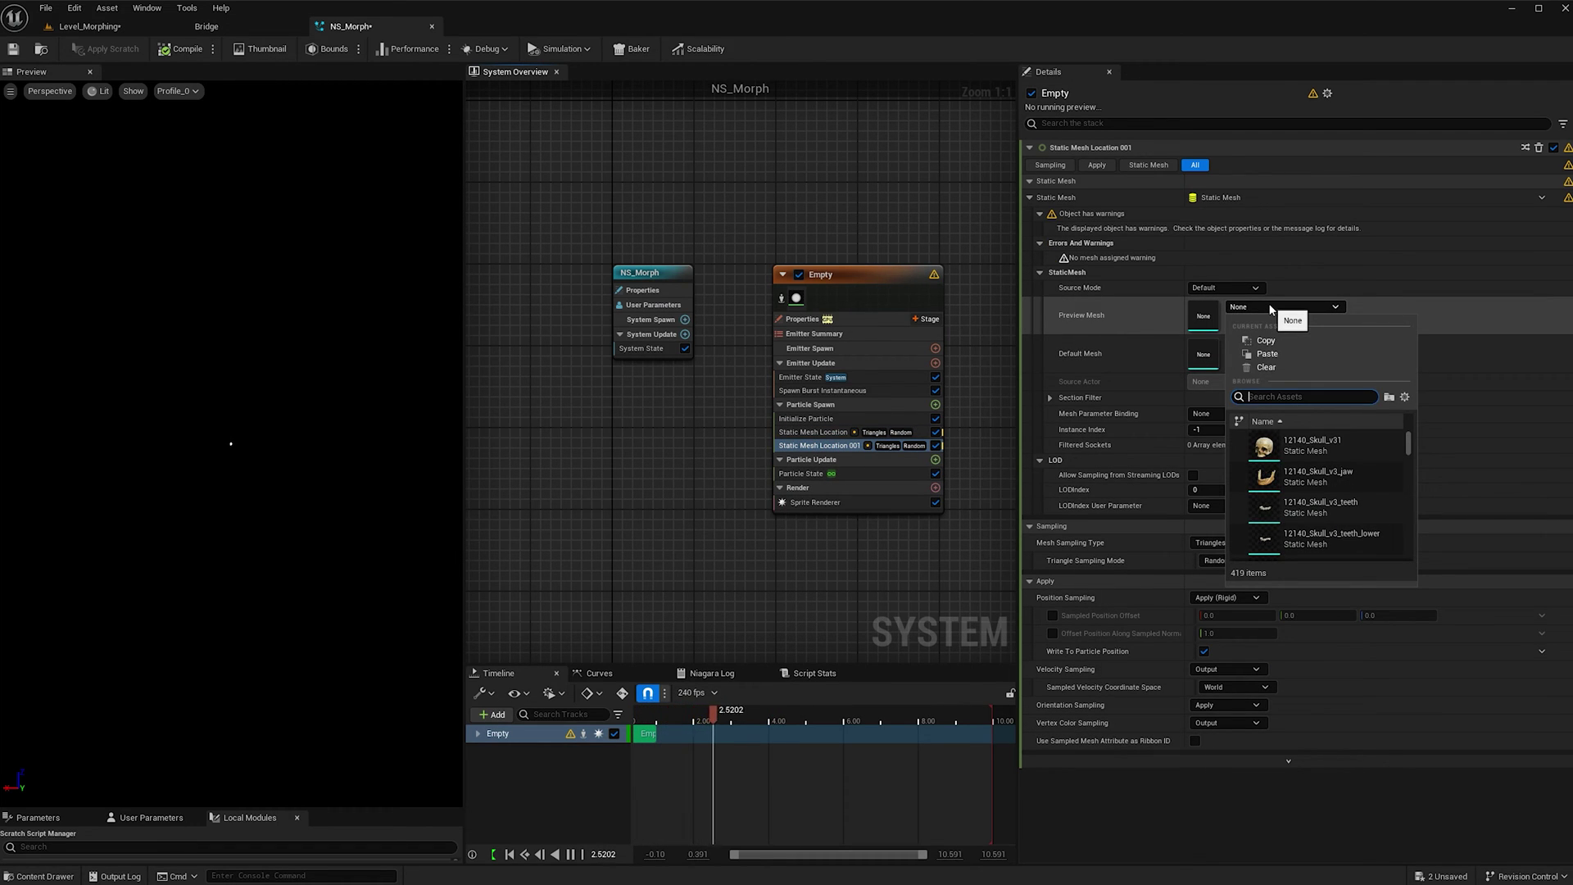
pyautogui.write('axe')
pyautogui.click(1282, 443)
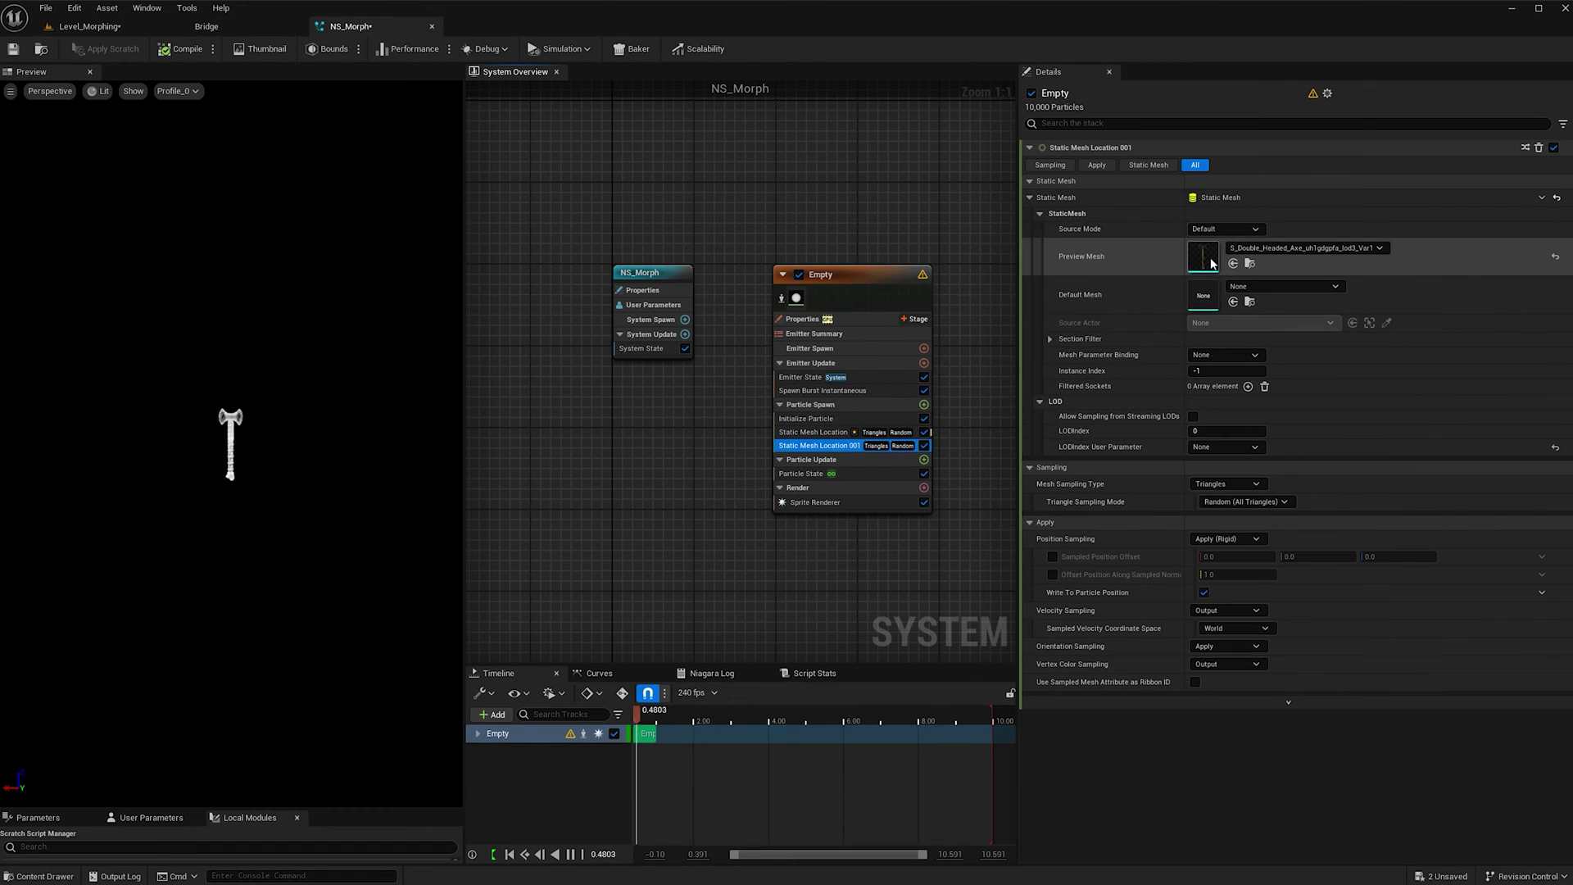
pyautogui.rightClick(1214, 264)
pyautogui.click(1251, 284)
pyautogui.rightClick(1202, 300)
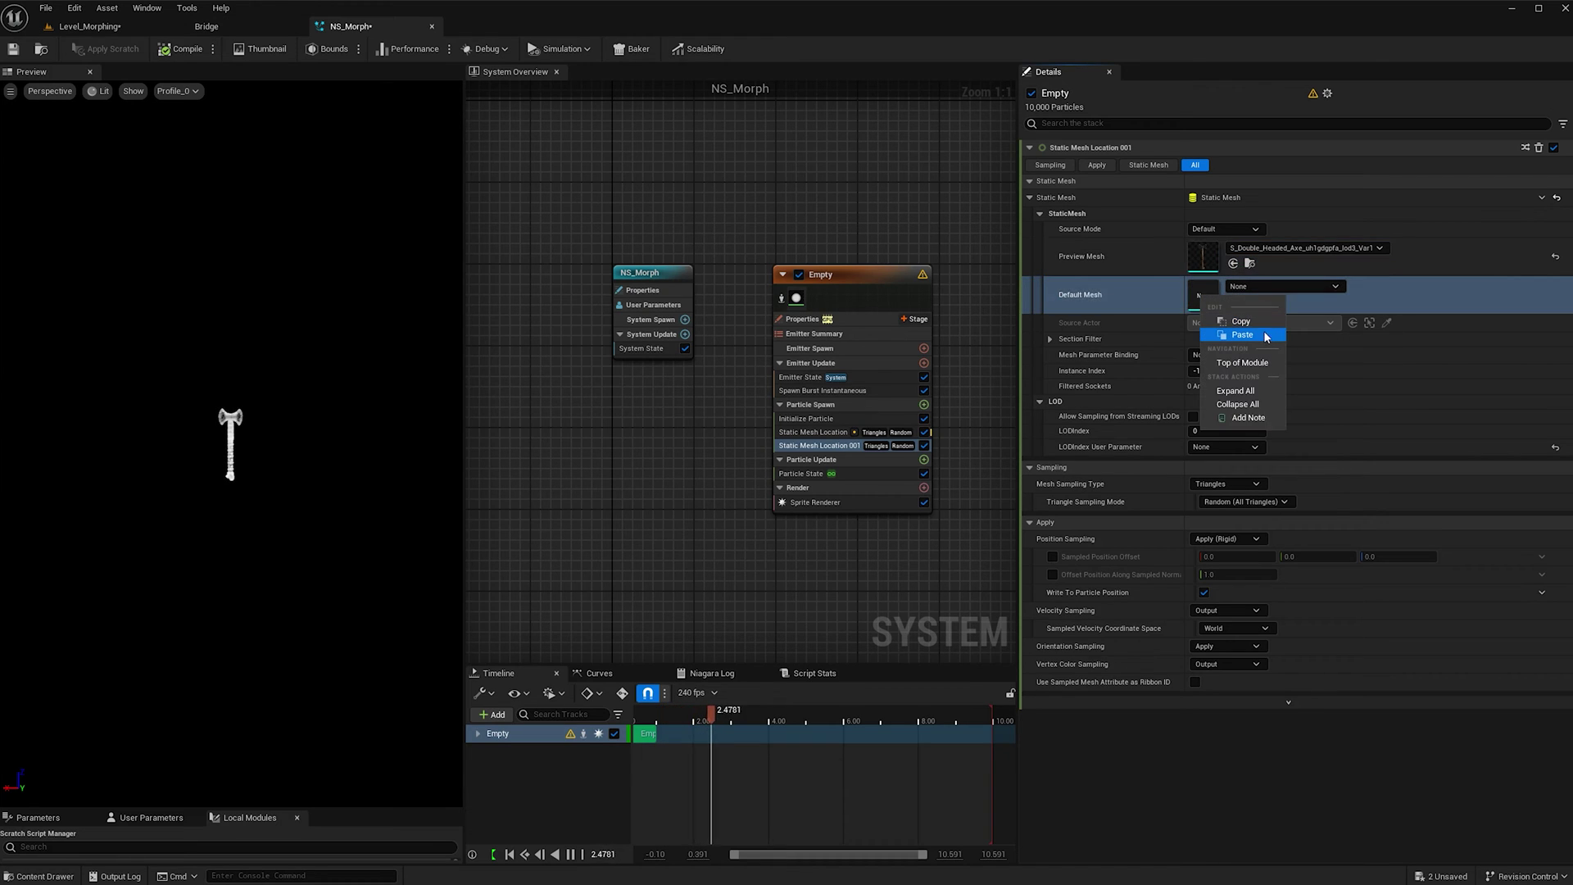
pyautogui.click(1242, 336)
# Assign the S_Dagger mesh as both preview and default mesh of the first Static Mesh Location module
pyautogui.click(813, 432)
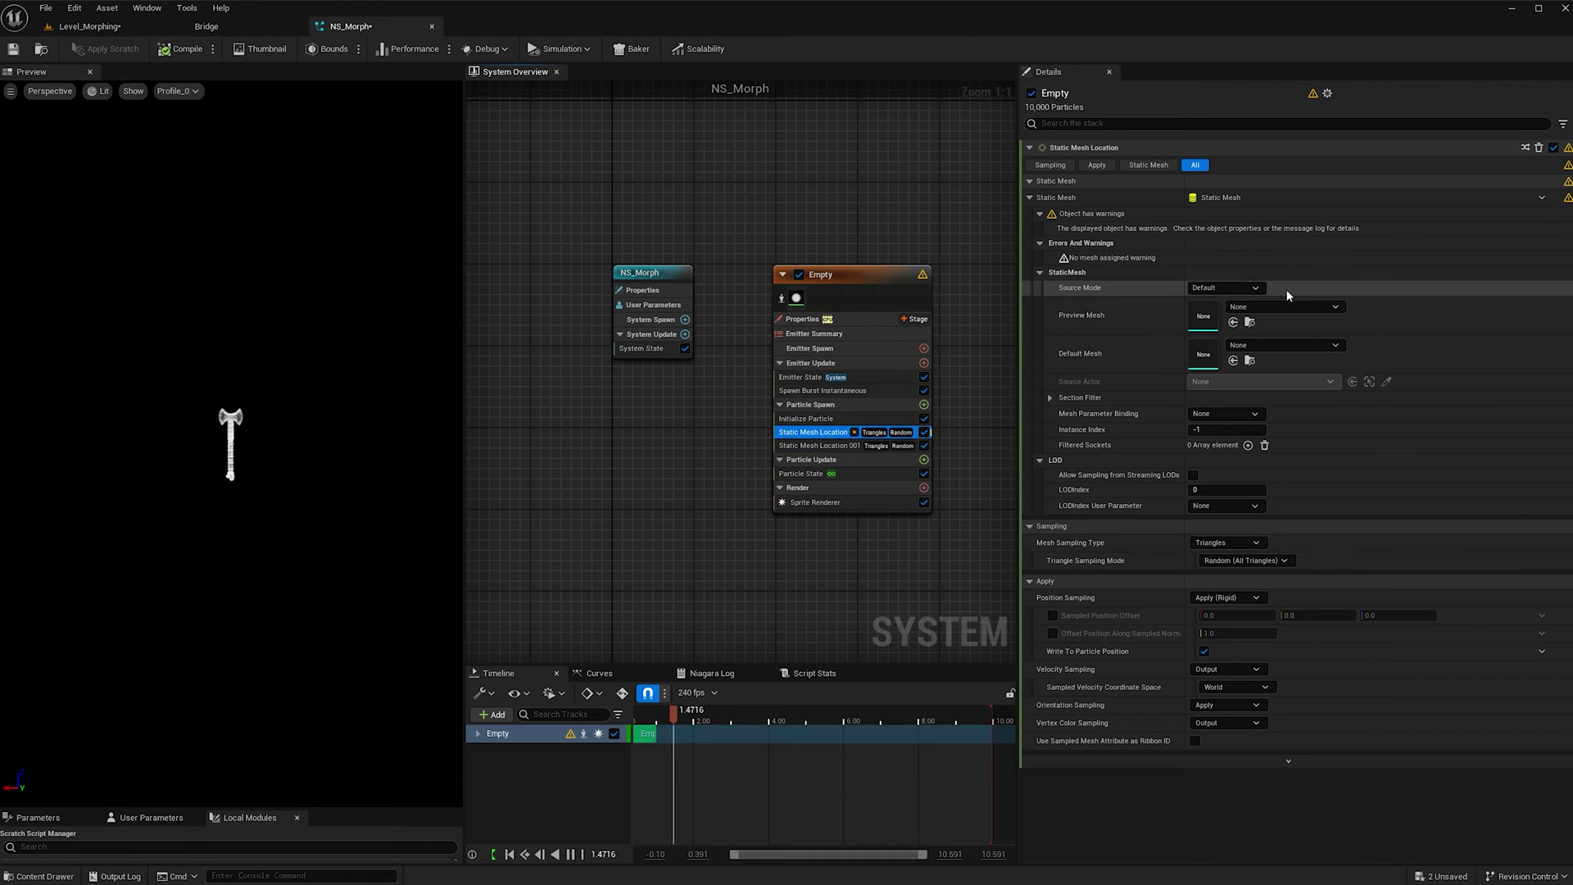
pyautogui.click(1295, 312)
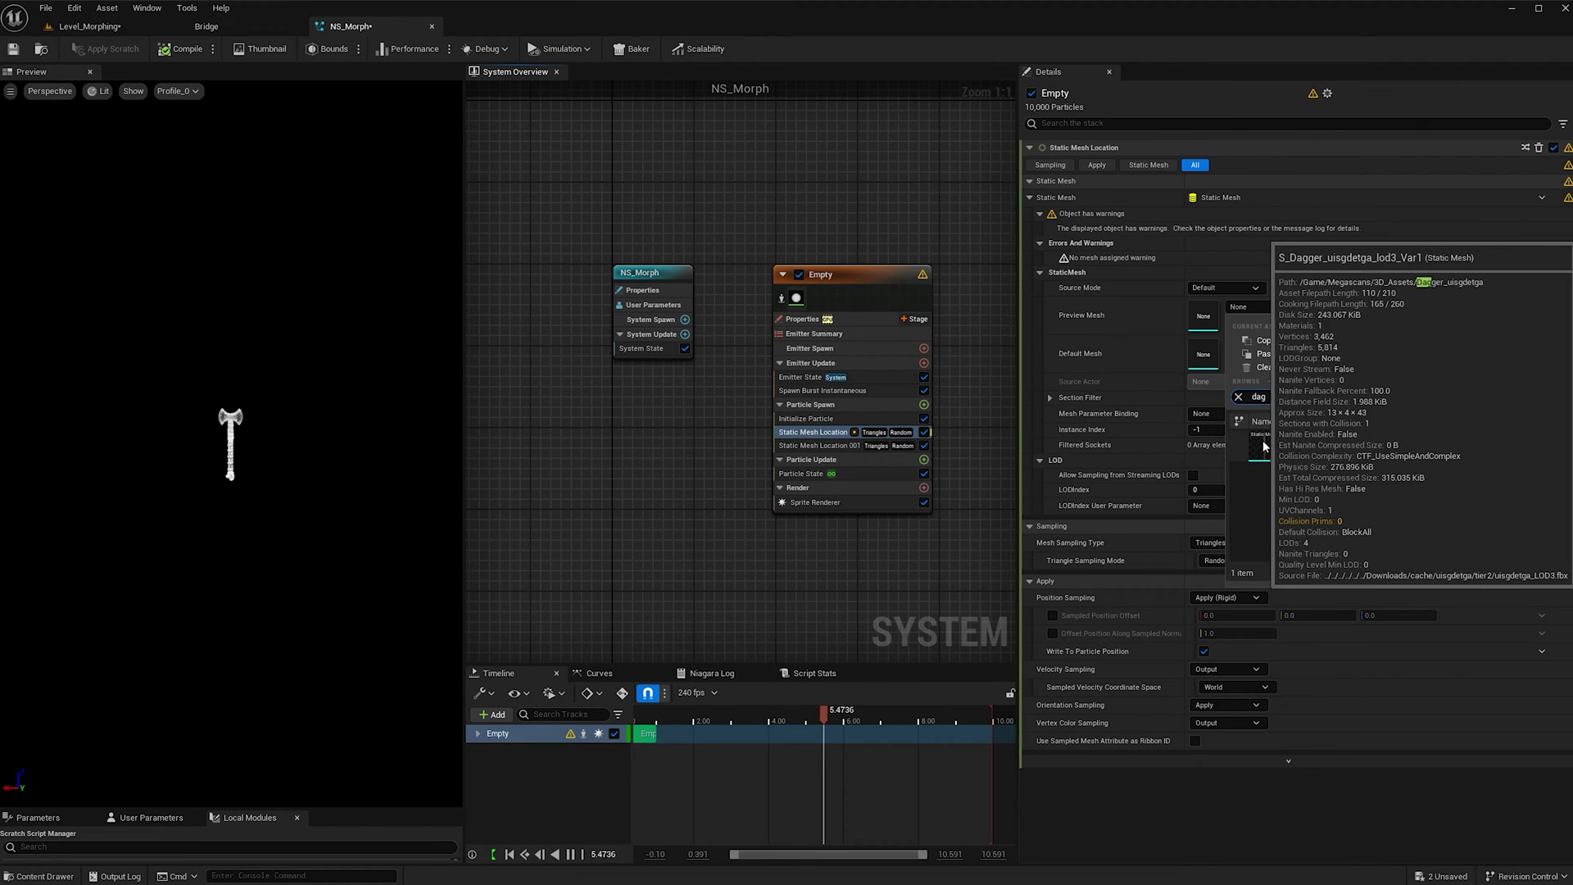
pyautogui.click(1298, 446)
pyautogui.rightClick(1218, 281)
pyautogui.click(1268, 292)
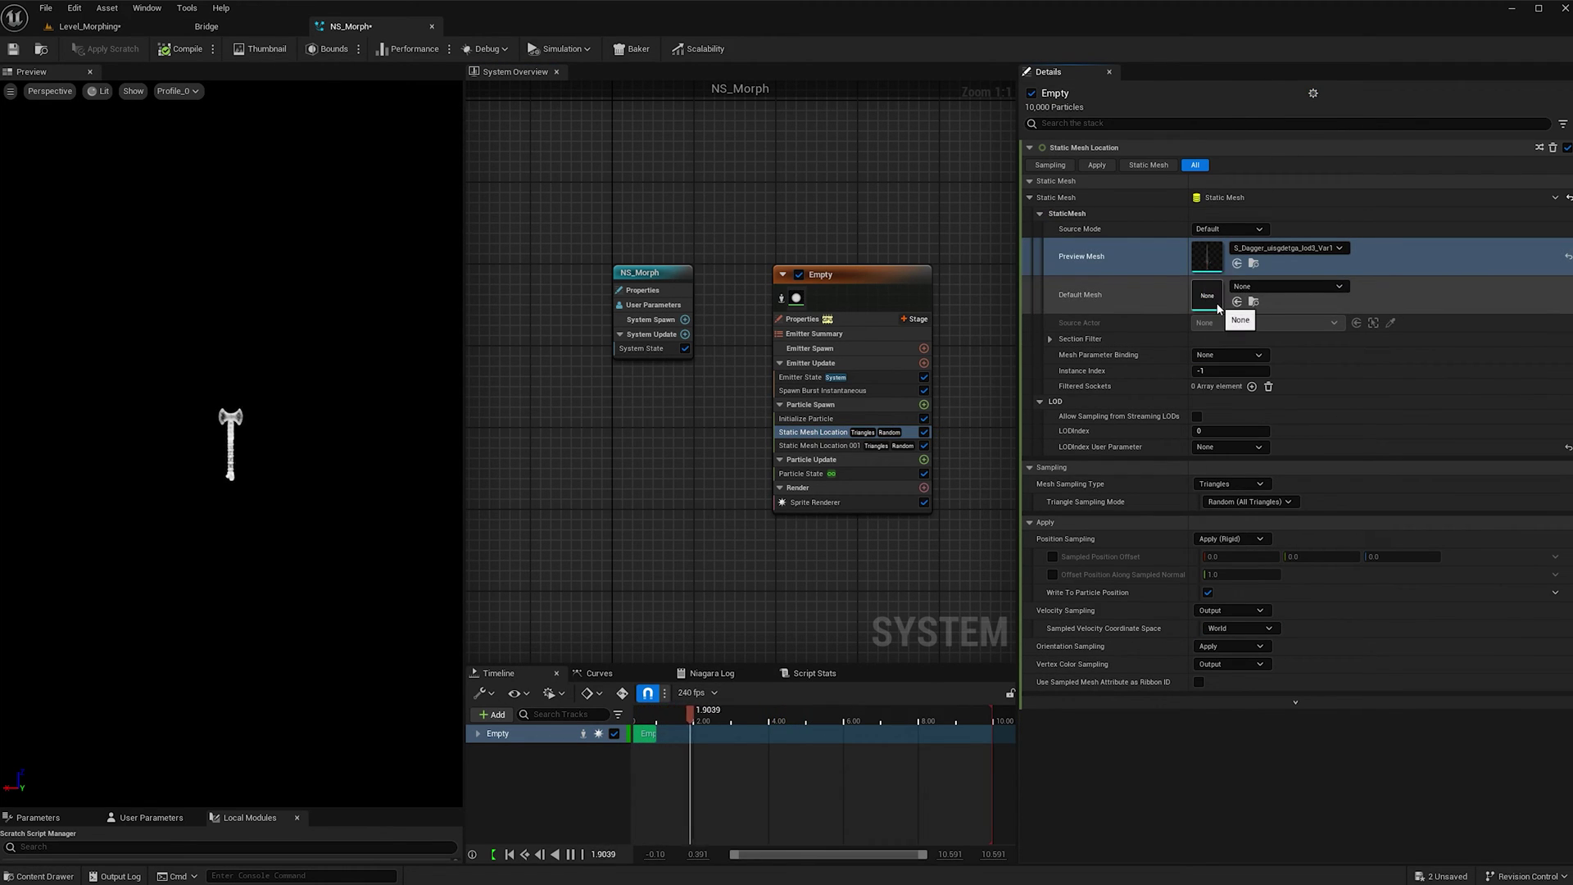
pyautogui.rightClick(1211, 309)
pyautogui.click(1249, 348)
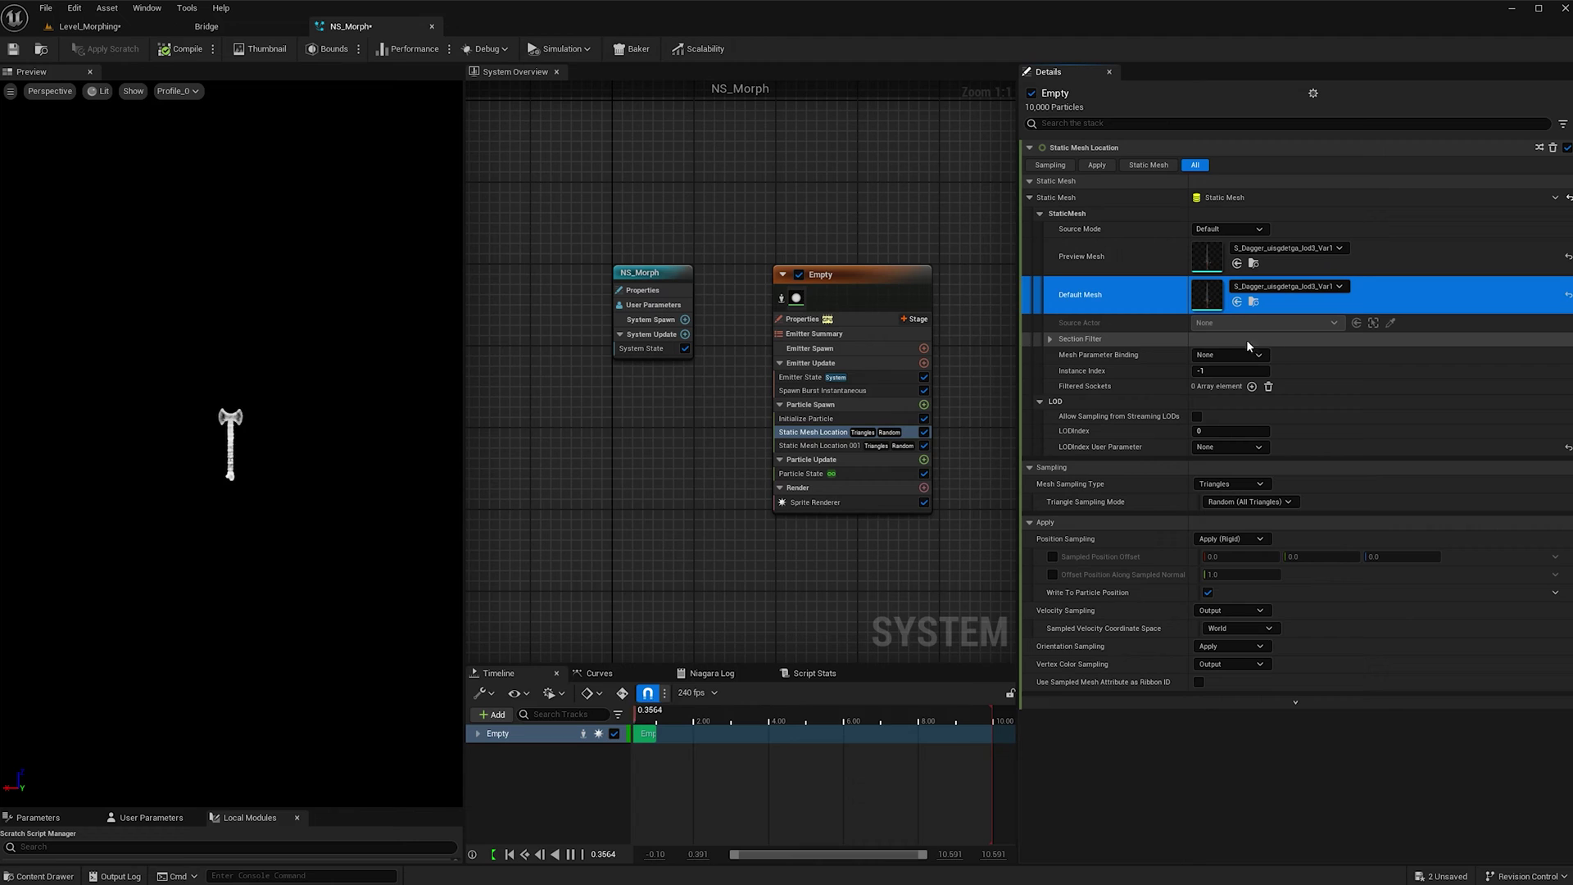
# Add a new Scratch Pad Module to the emitter's Particle Update group
pyautogui.click(924, 460)
pyautogui.write('scr')
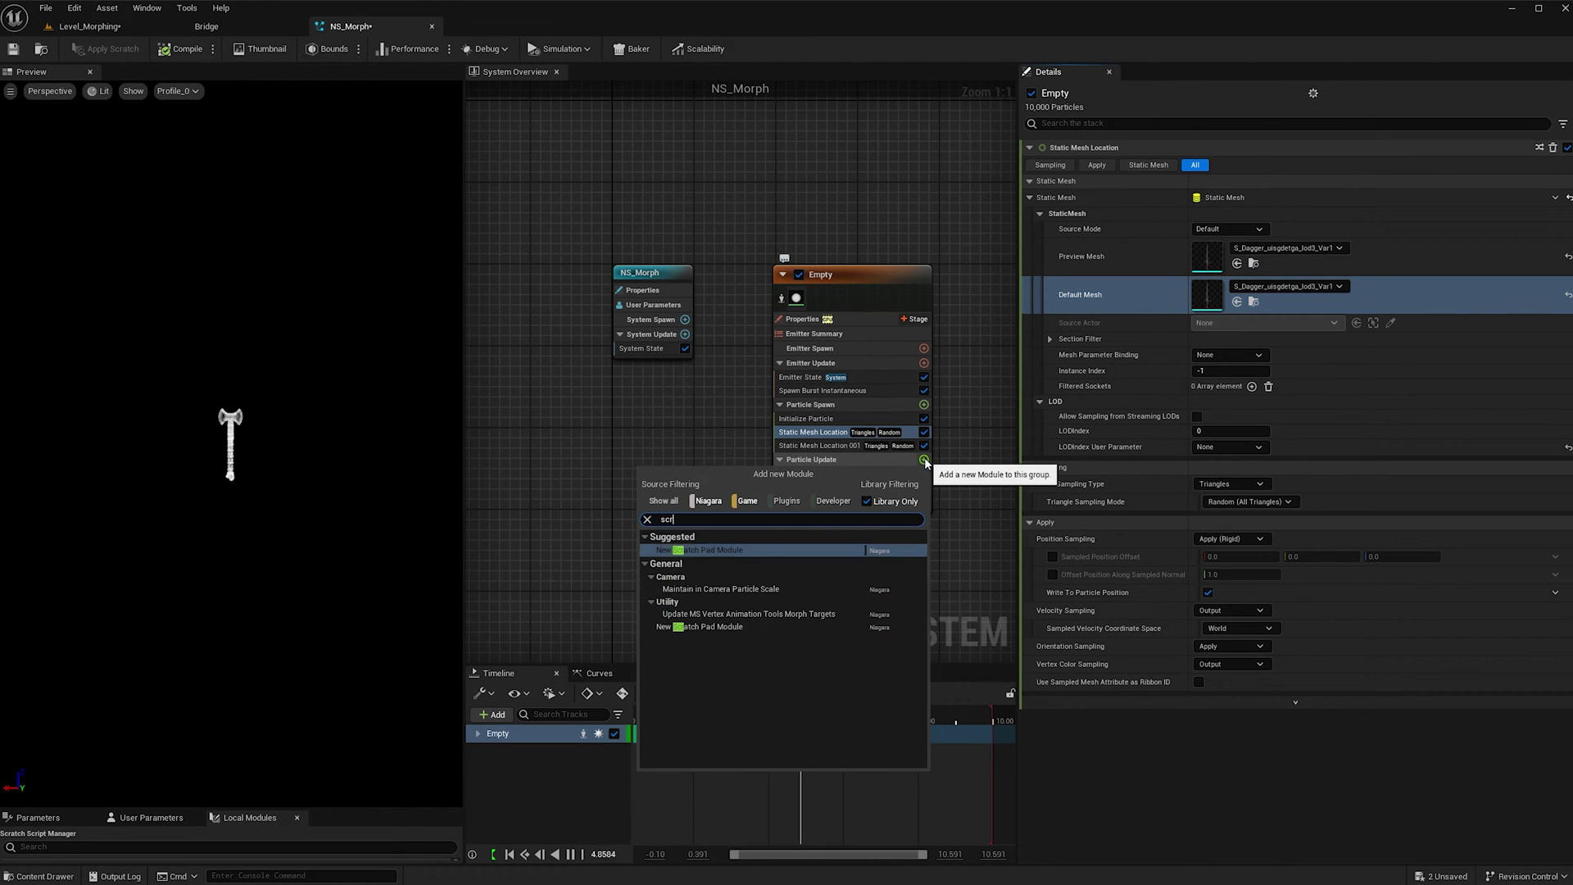
pyautogui.click(693, 550)
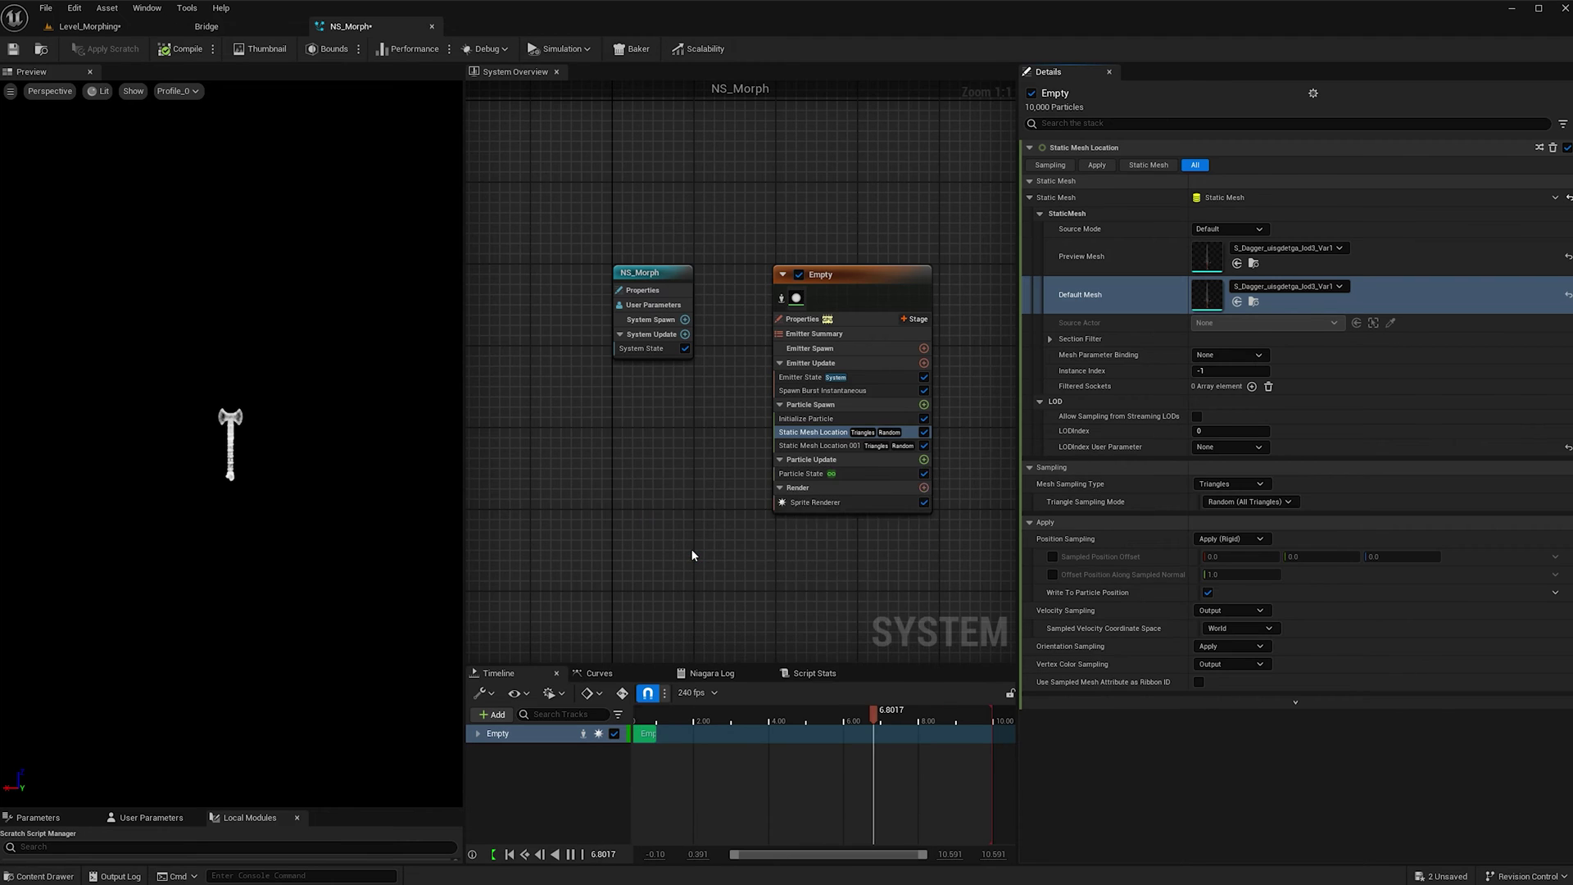
pyautogui.scroll(2, 590, 386)
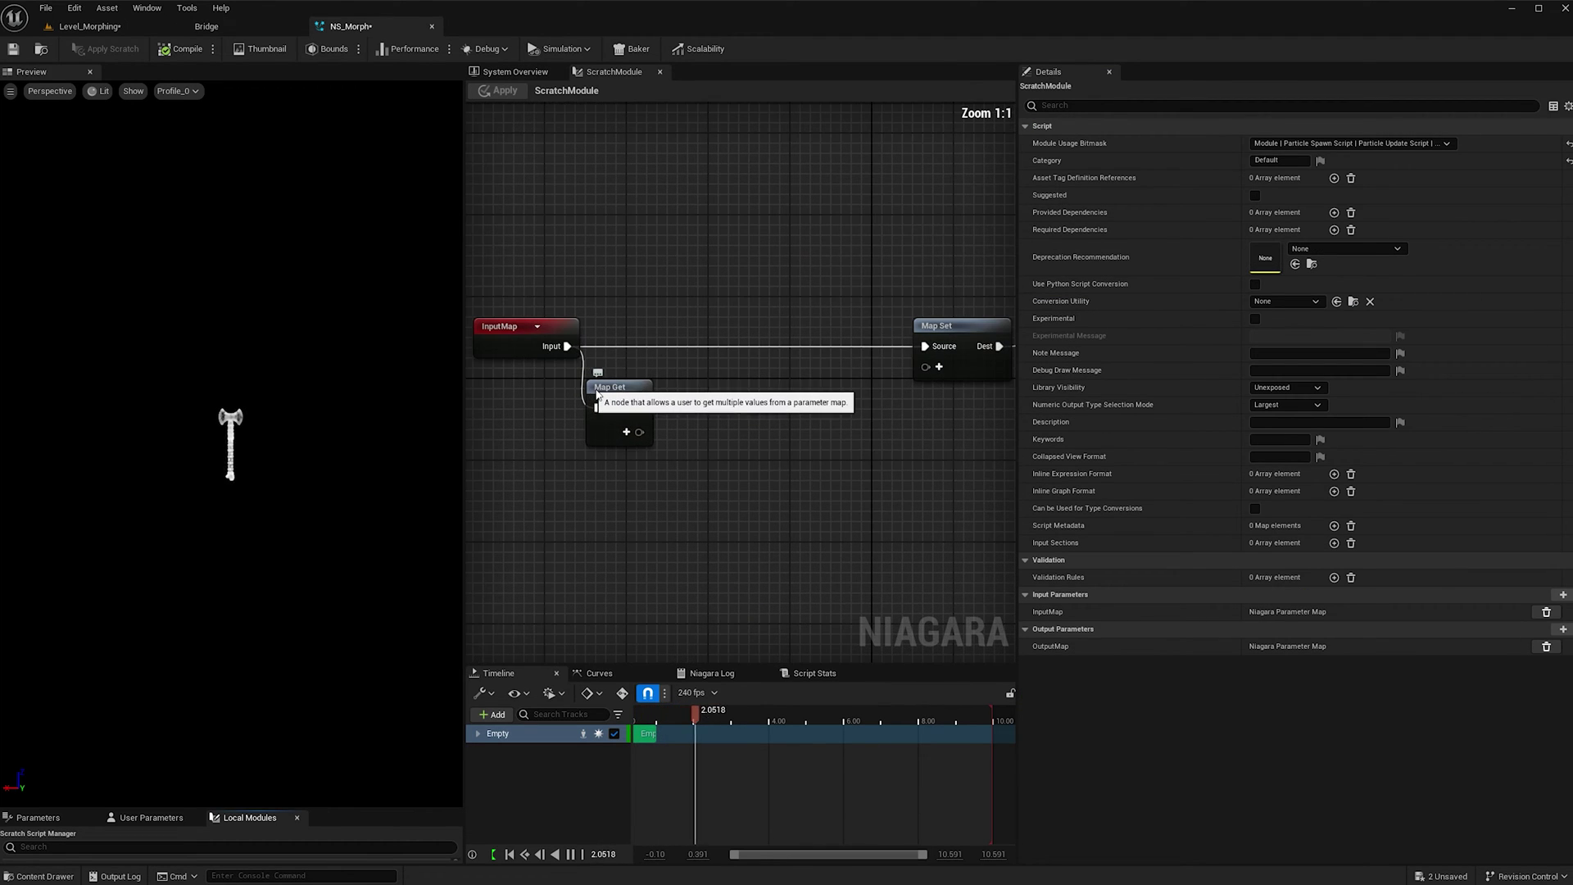
# Add two Position-type inputs named Position_A and Position_B to the scratch module's Map Get node
pyautogui.click(625, 432)
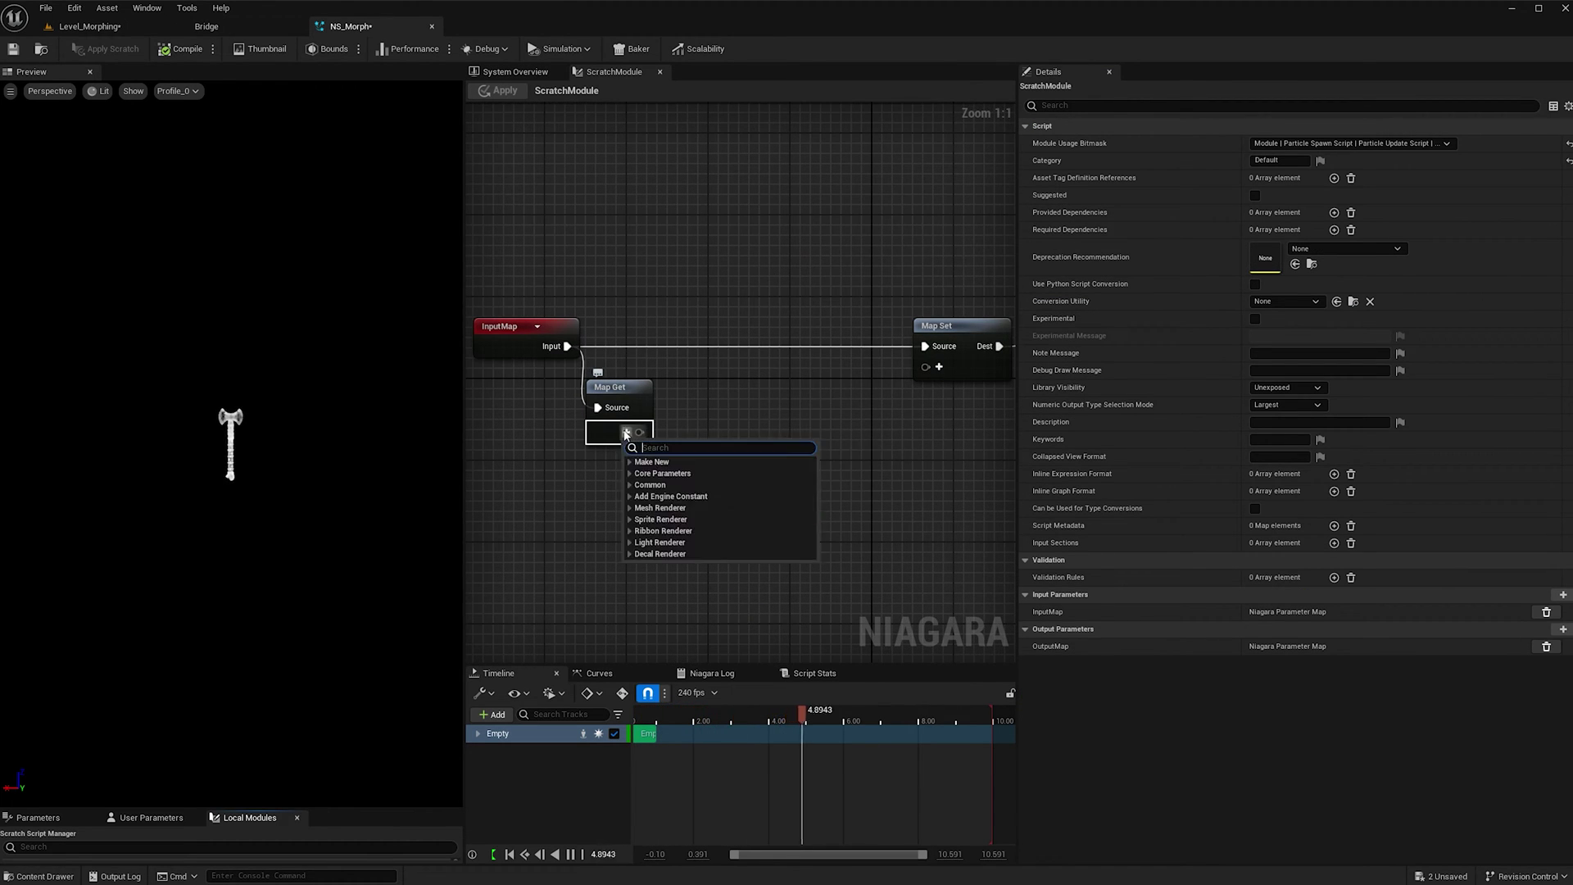
pyautogui.write('po')
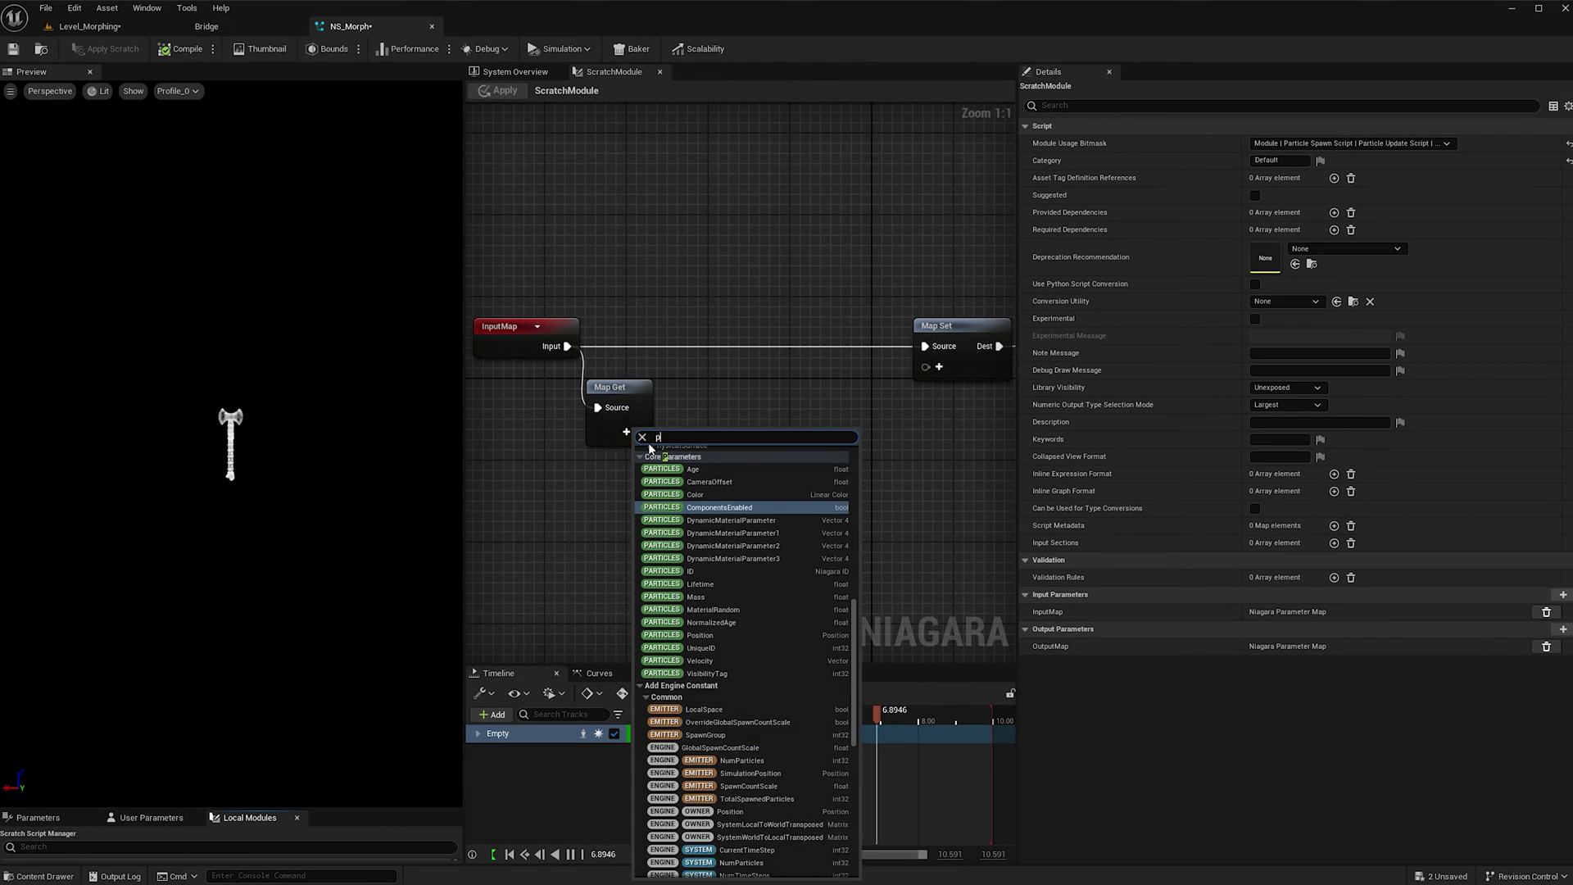
pyautogui.press('Return')
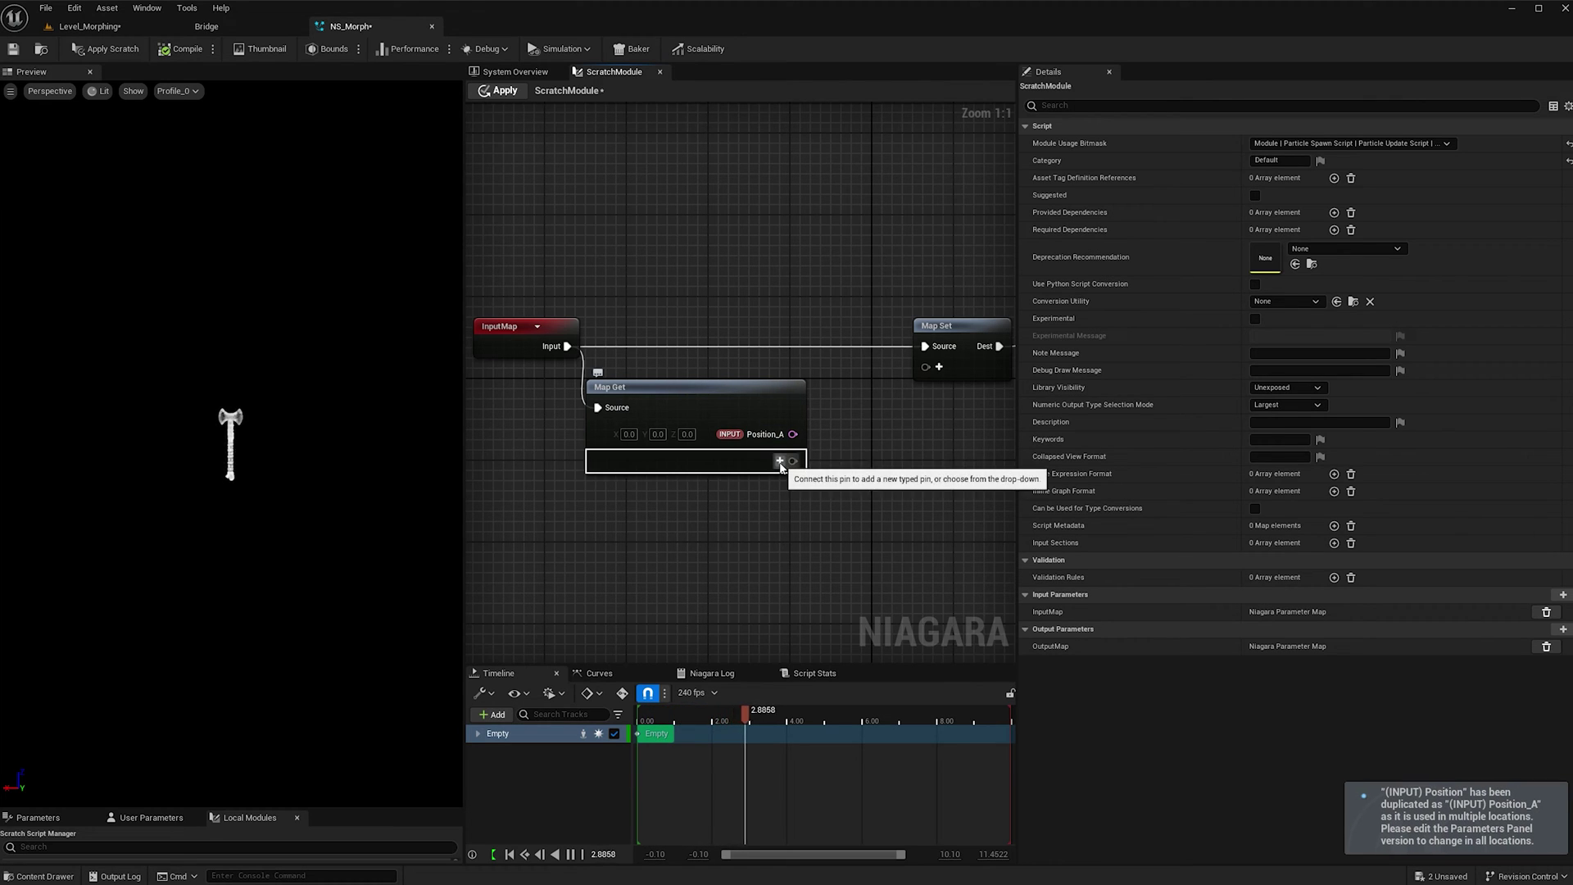
pyautogui.click(780, 462)
pyautogui.write('po')
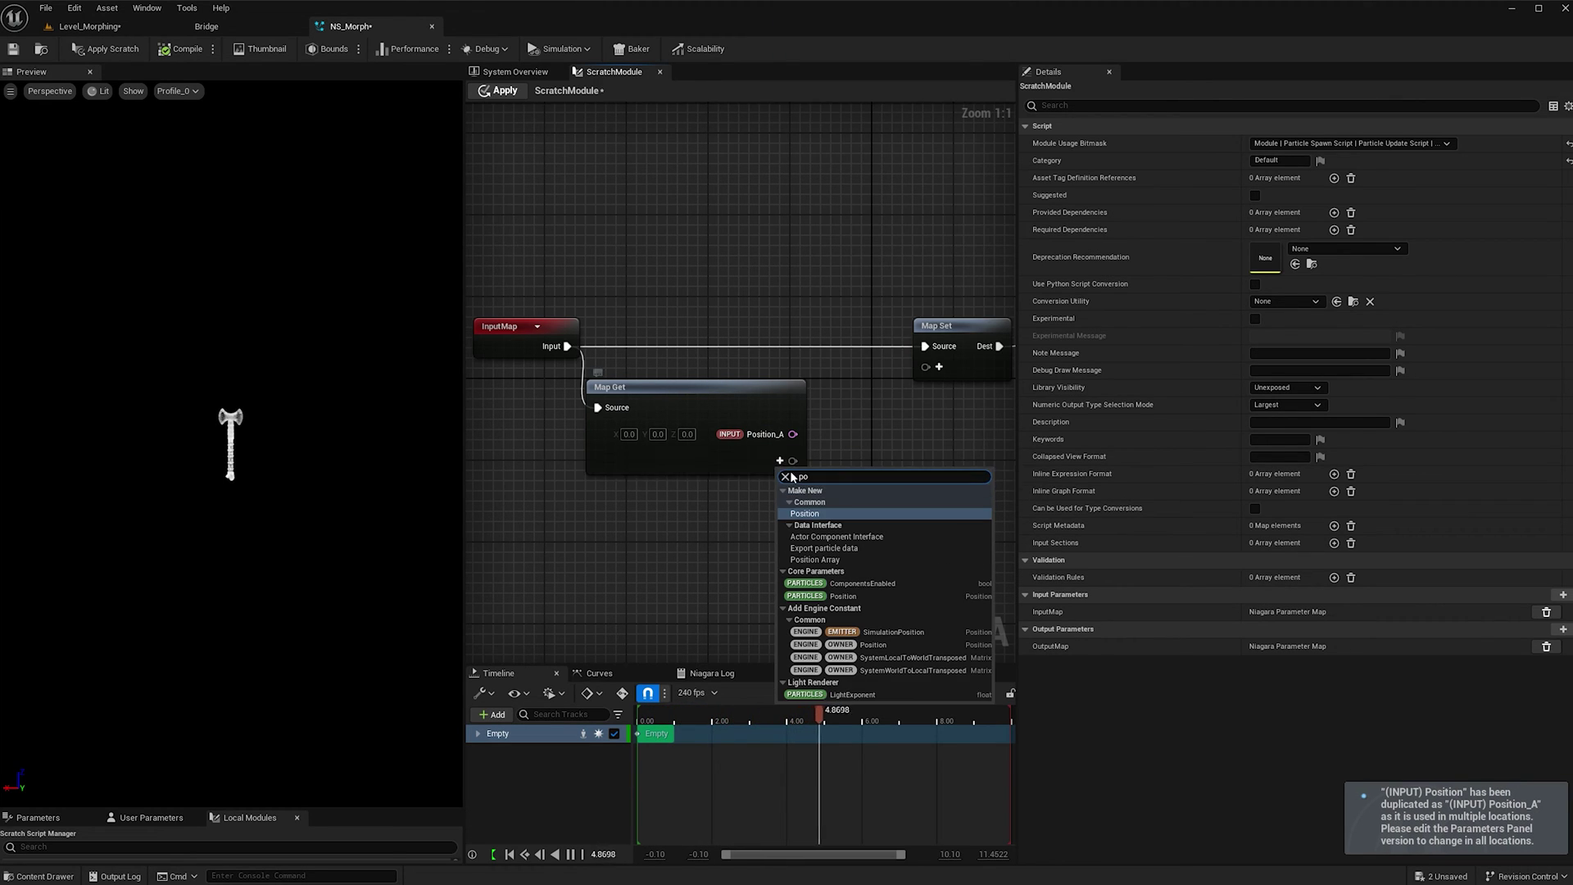
pyautogui.click(836, 515)
pyautogui.write('Pos')
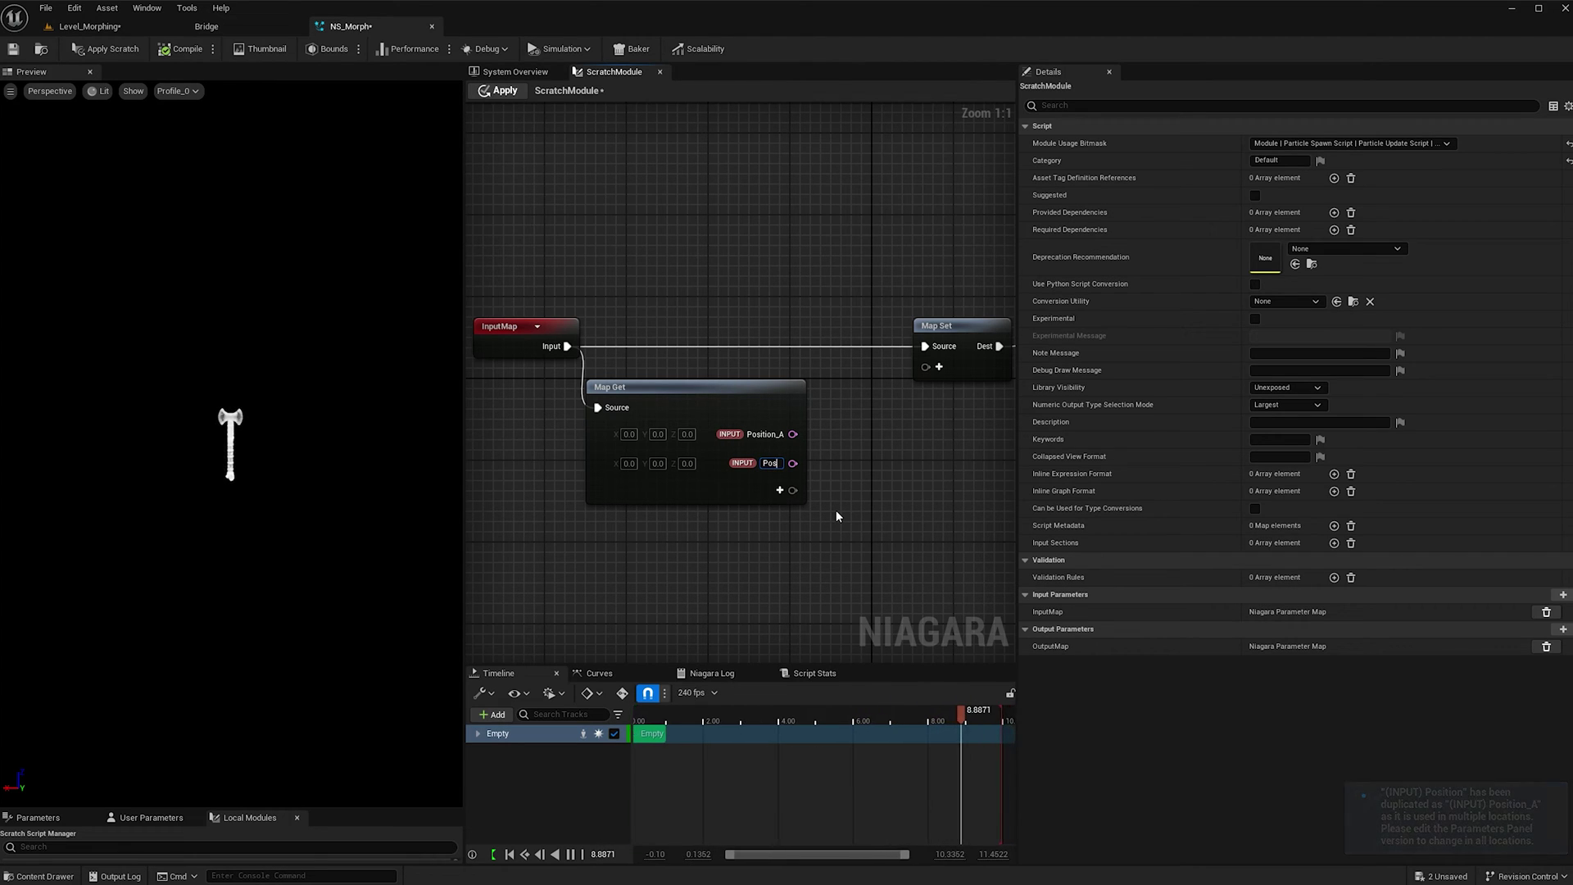
pyautogui.write('itio')
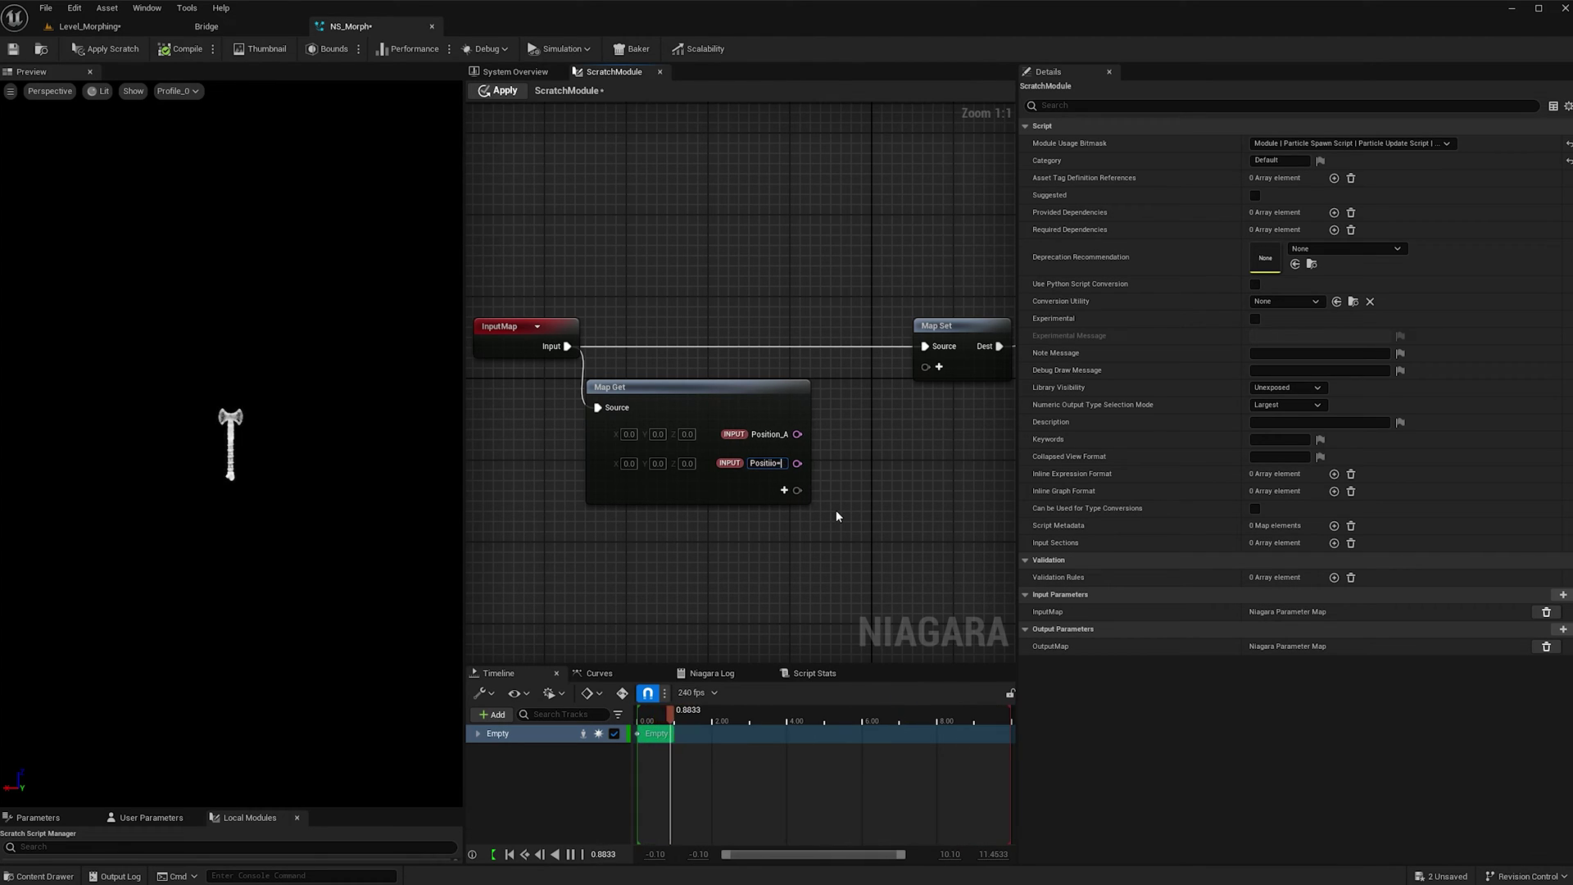
pyautogui.write('n_B')
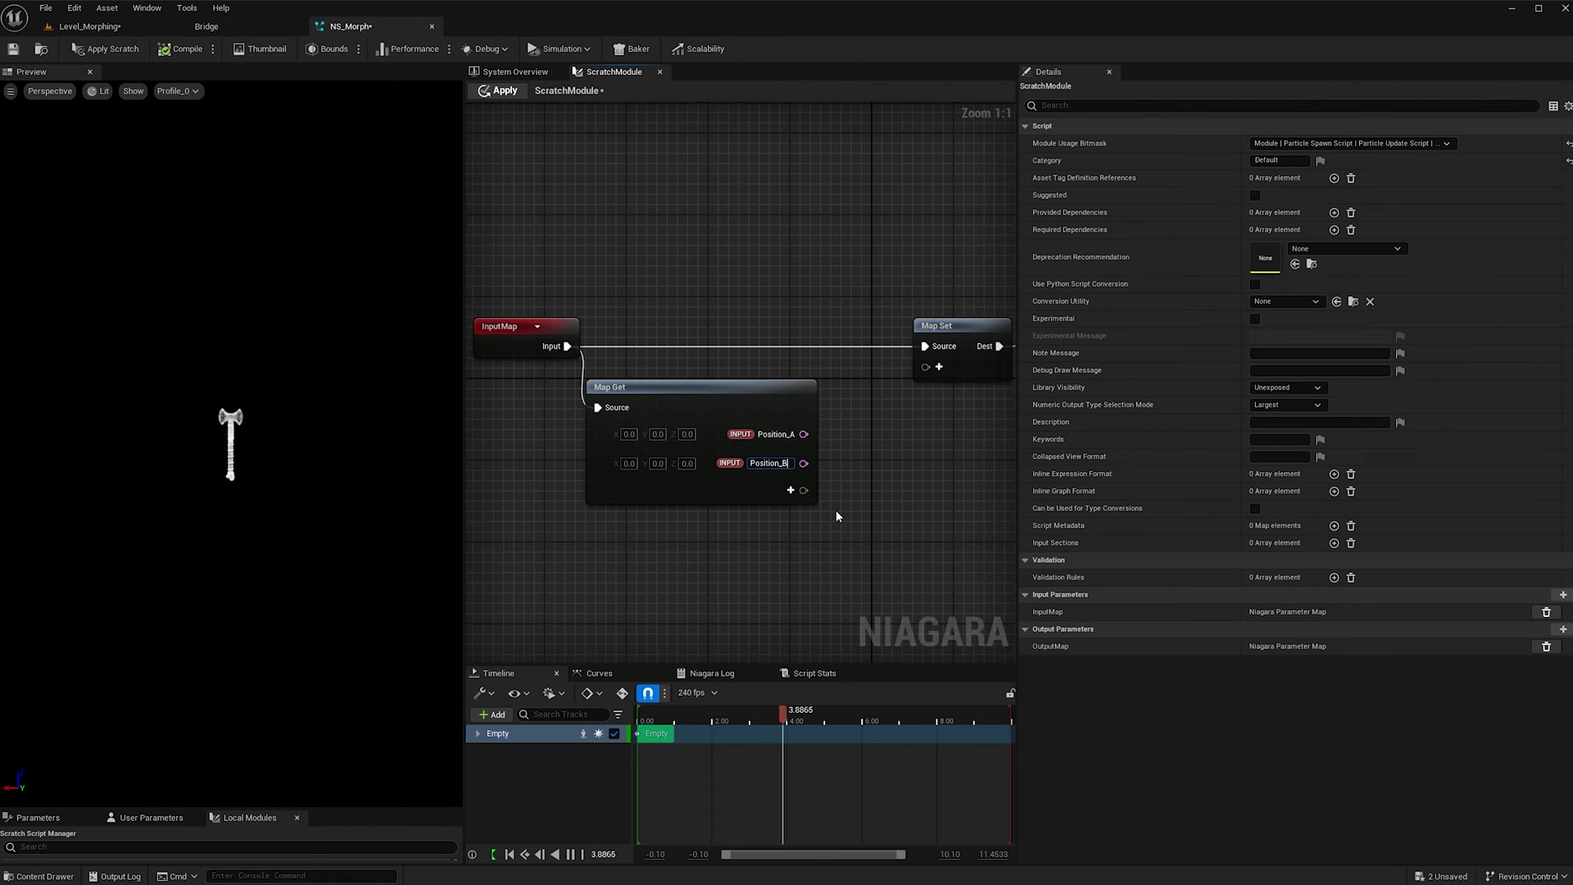
pyautogui.press('Return')
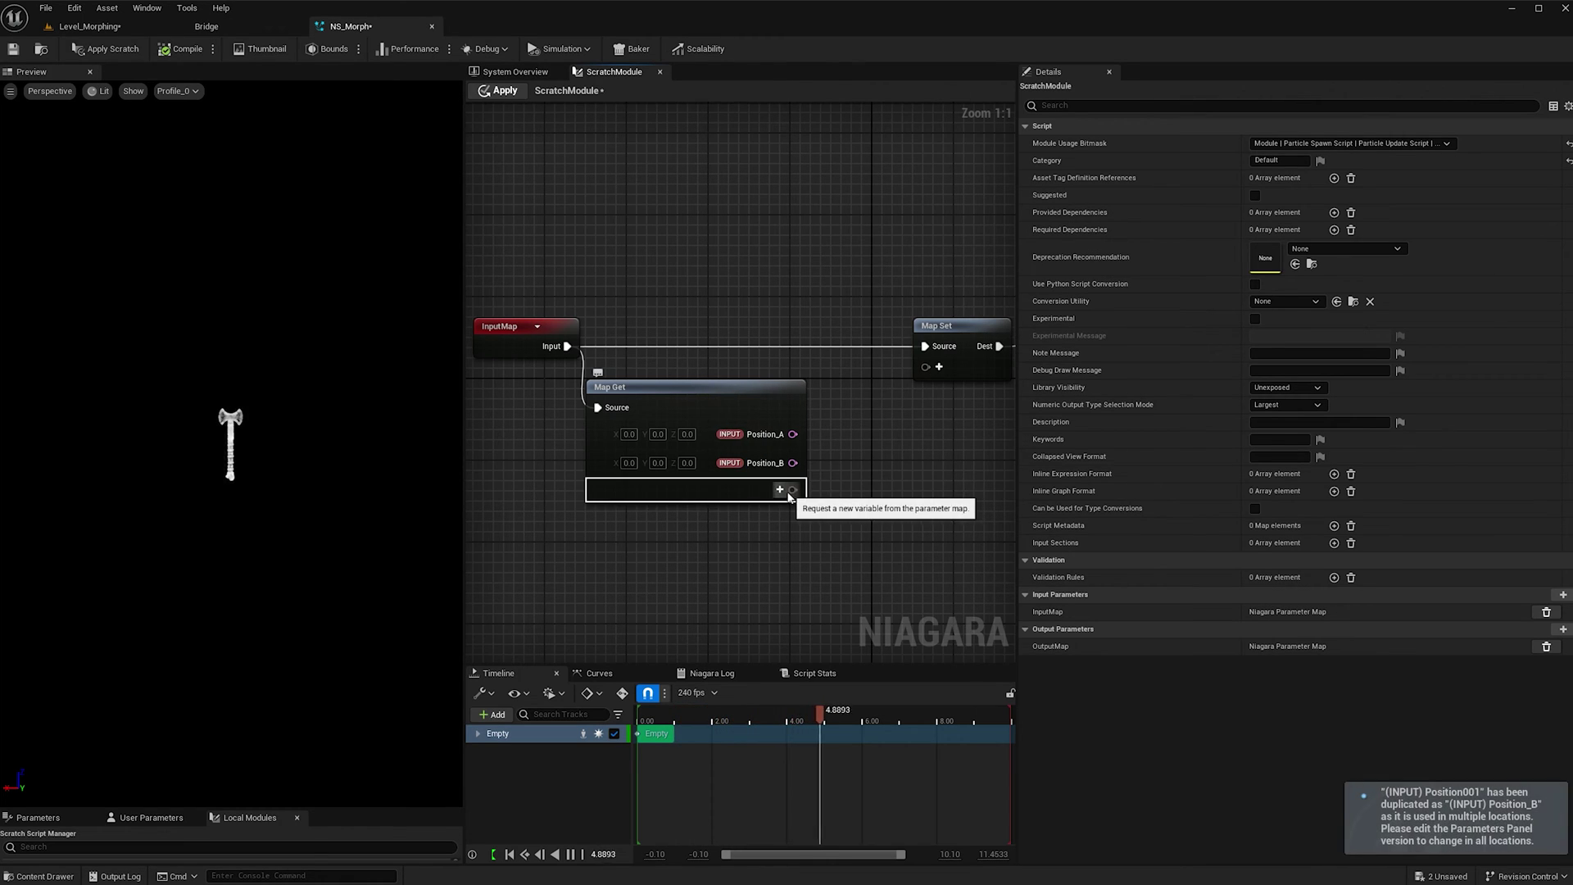
# Add a float input named float_Morph to the Map Get node
pyautogui.click(780, 490)
pyautogui.write('float')
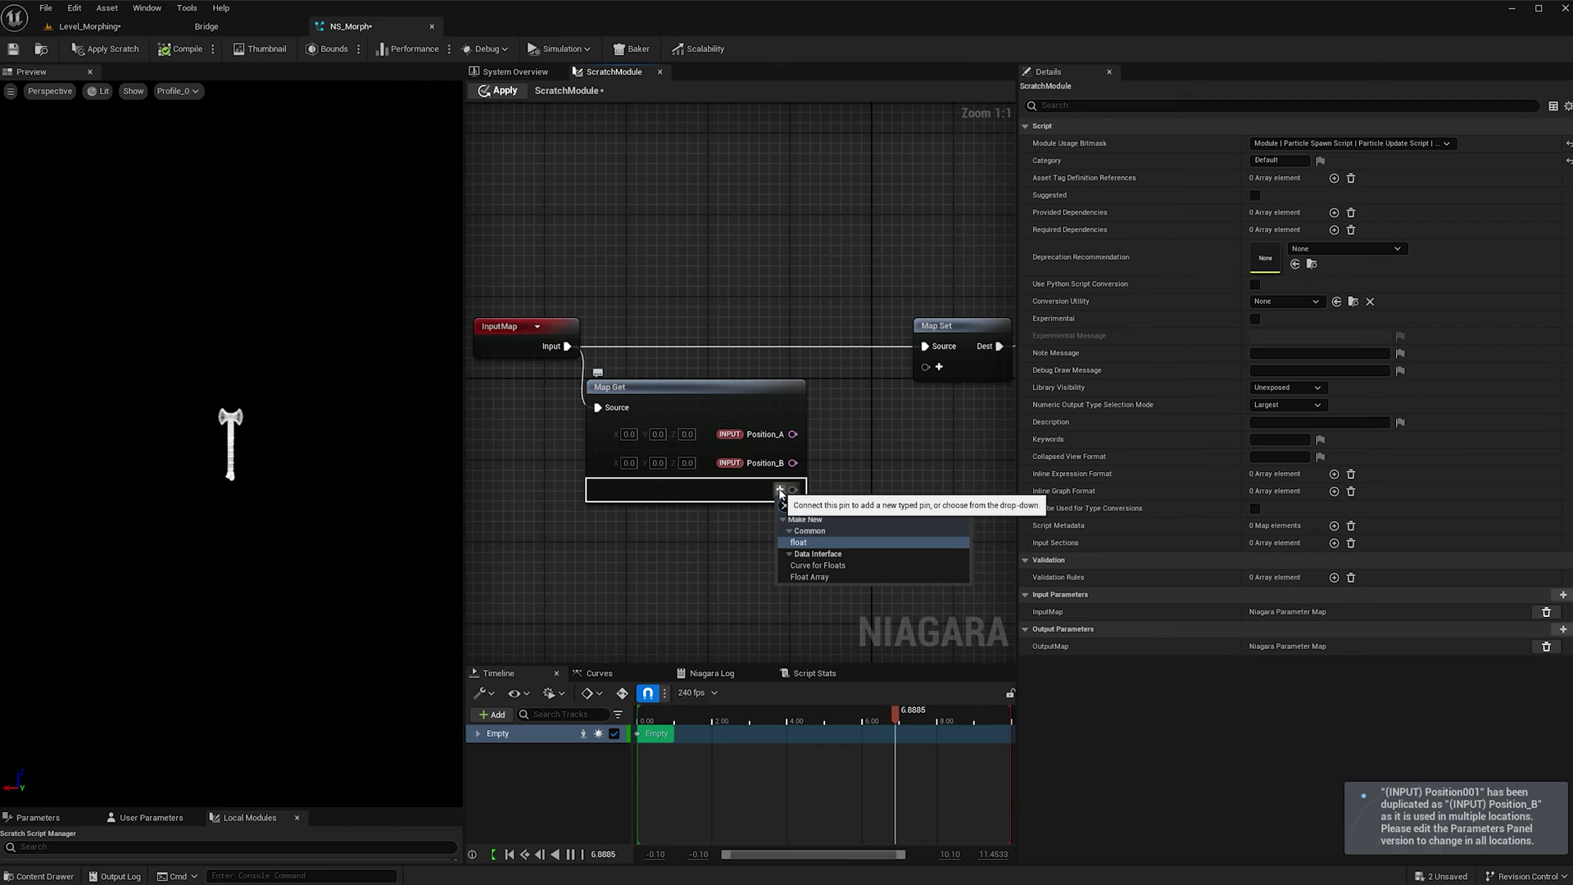
pyautogui.click(818, 542)
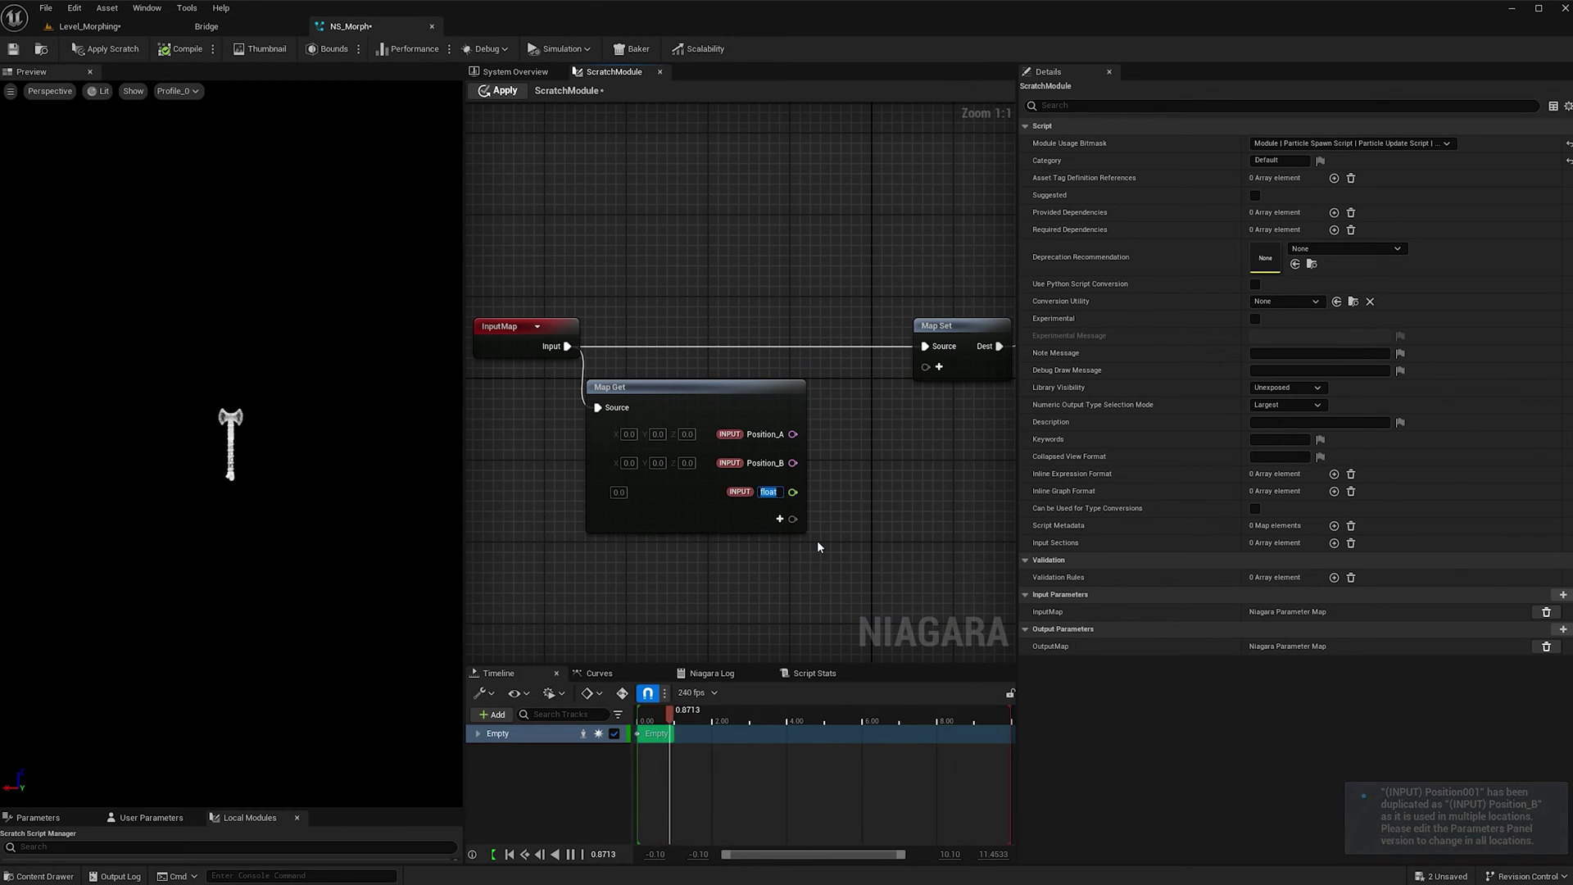
pyautogui.press('End')
pyautogui.write('_Morph')
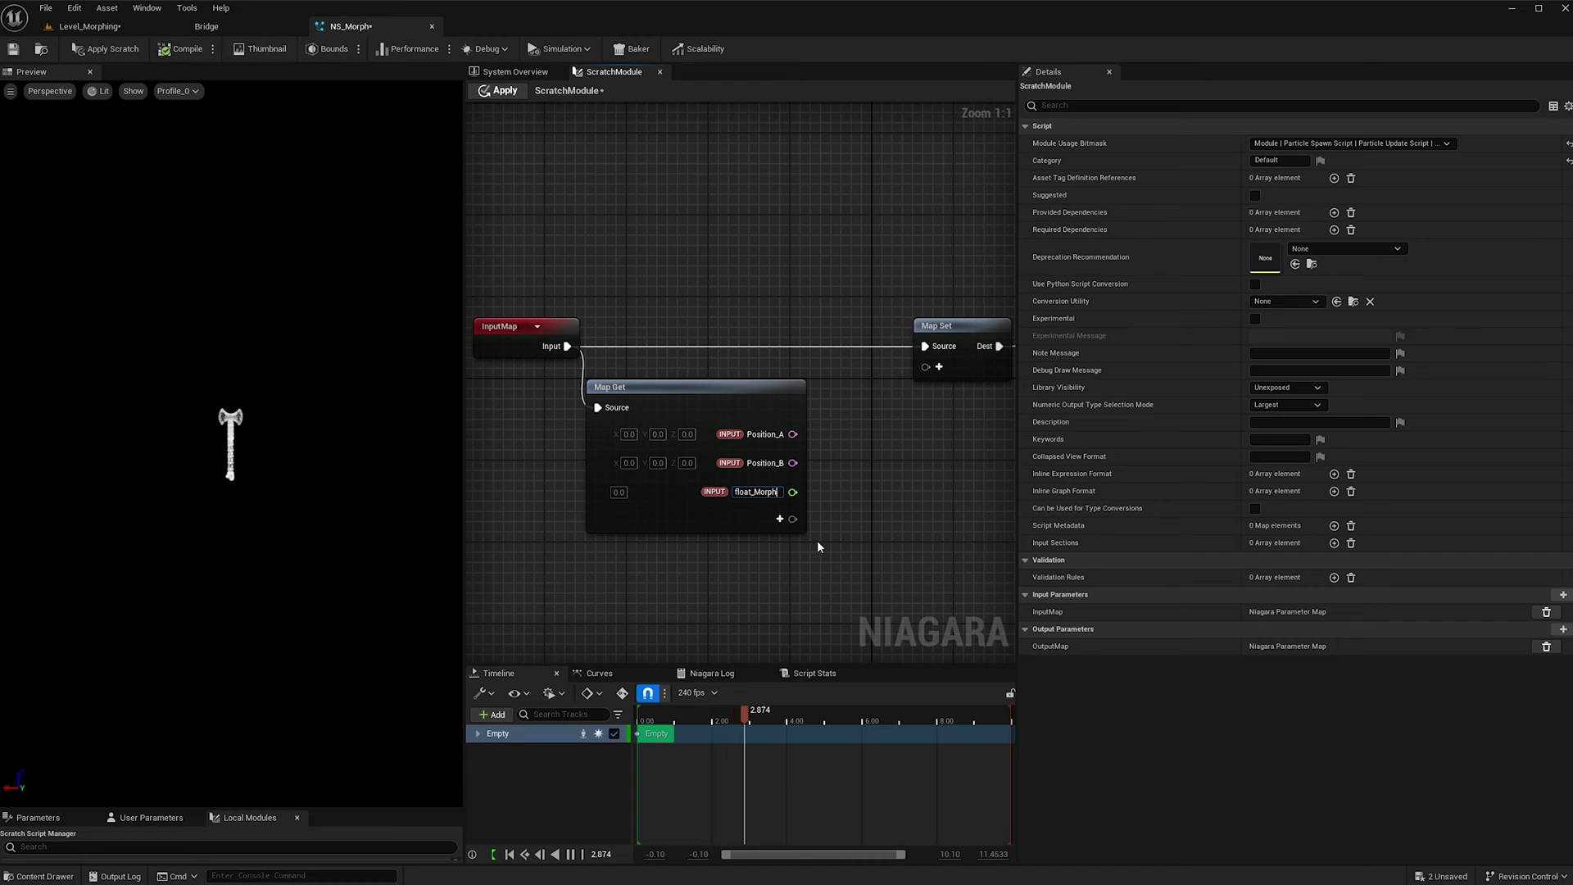
pyautogui.press('Return')
# Move the Map Set and Output Module nodes farther from Map Get and add a numeric Lerp node between them
pyautogui.moveTo(965, 431); pyautogui.dragTo(818, 419, button='right')
pyautogui.moveTo(923, 294); pyautogui.dragTo(972, 365)
pyautogui.scroll(-5, 782, 397)
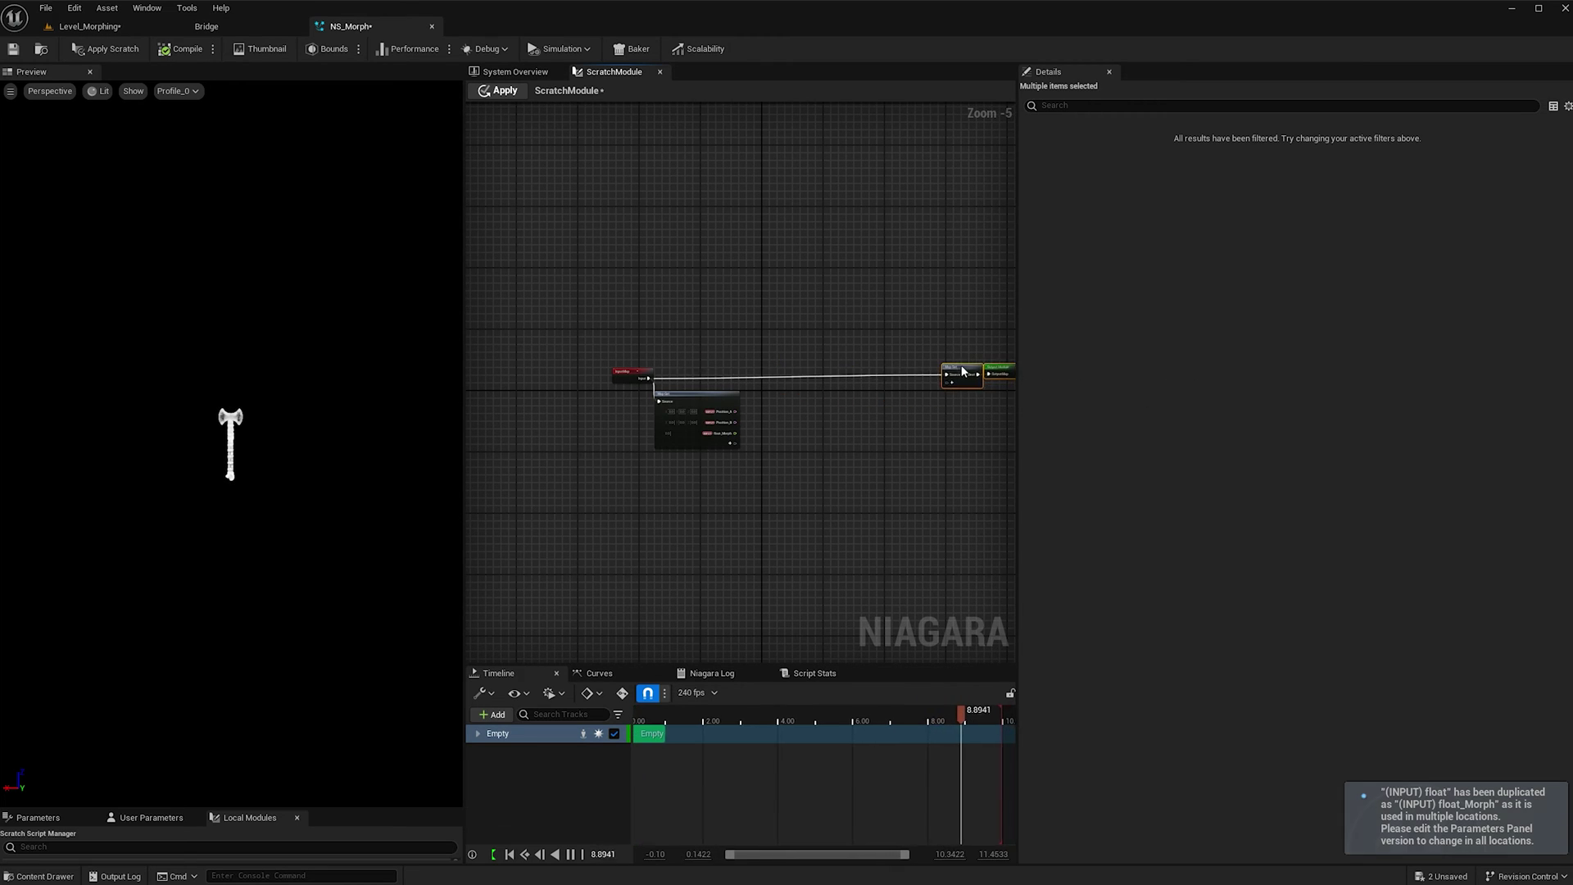
pyautogui.click(850, 400)
pyautogui.rightClick(852, 401)
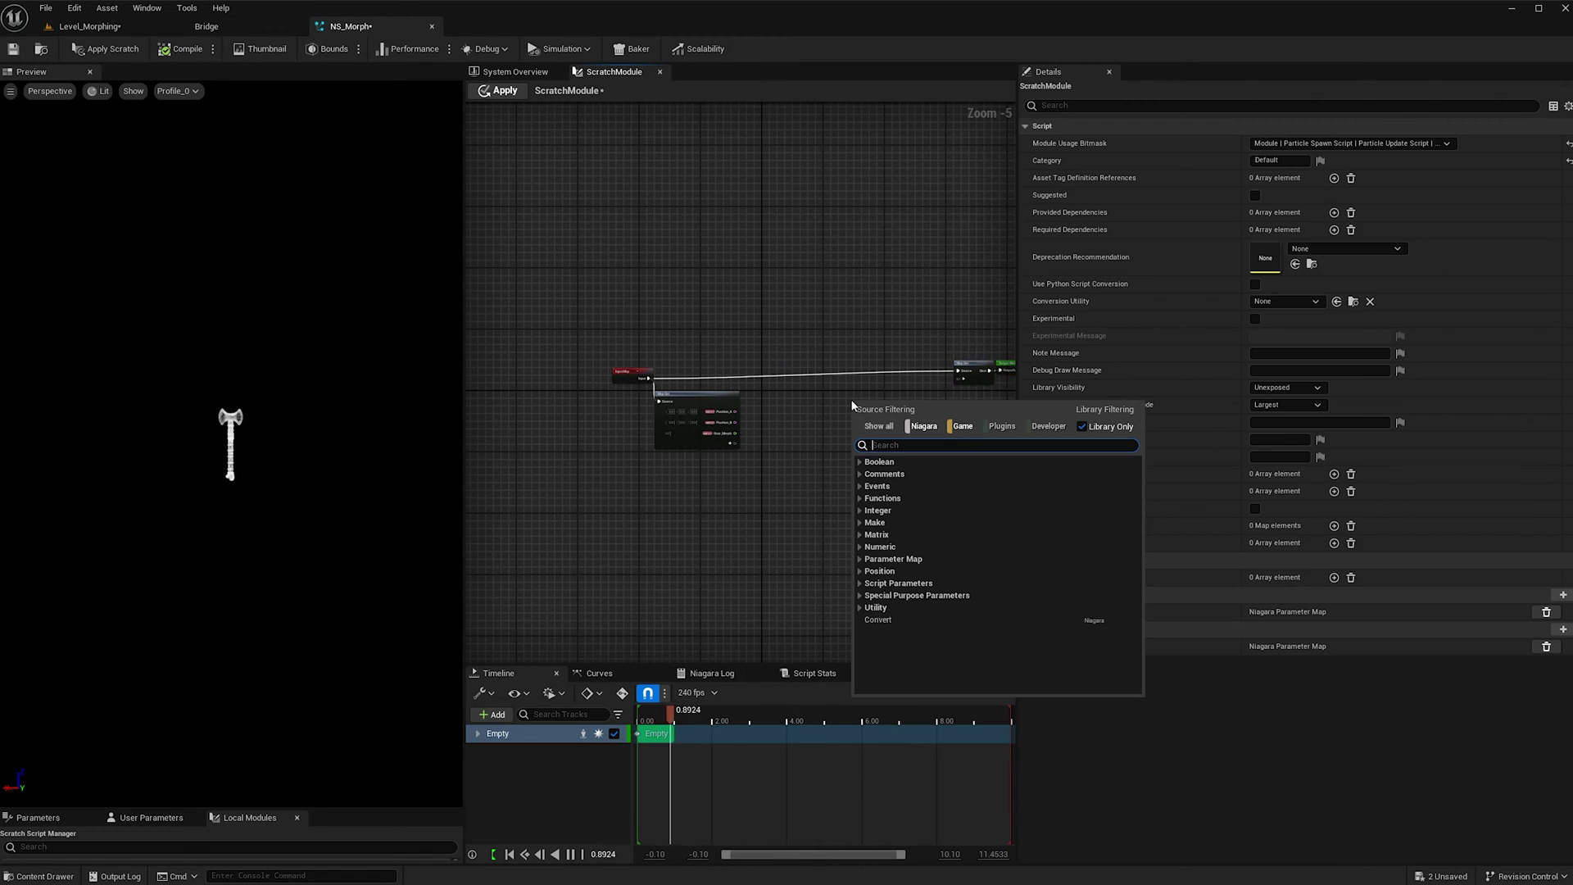
pyautogui.write('lerp')
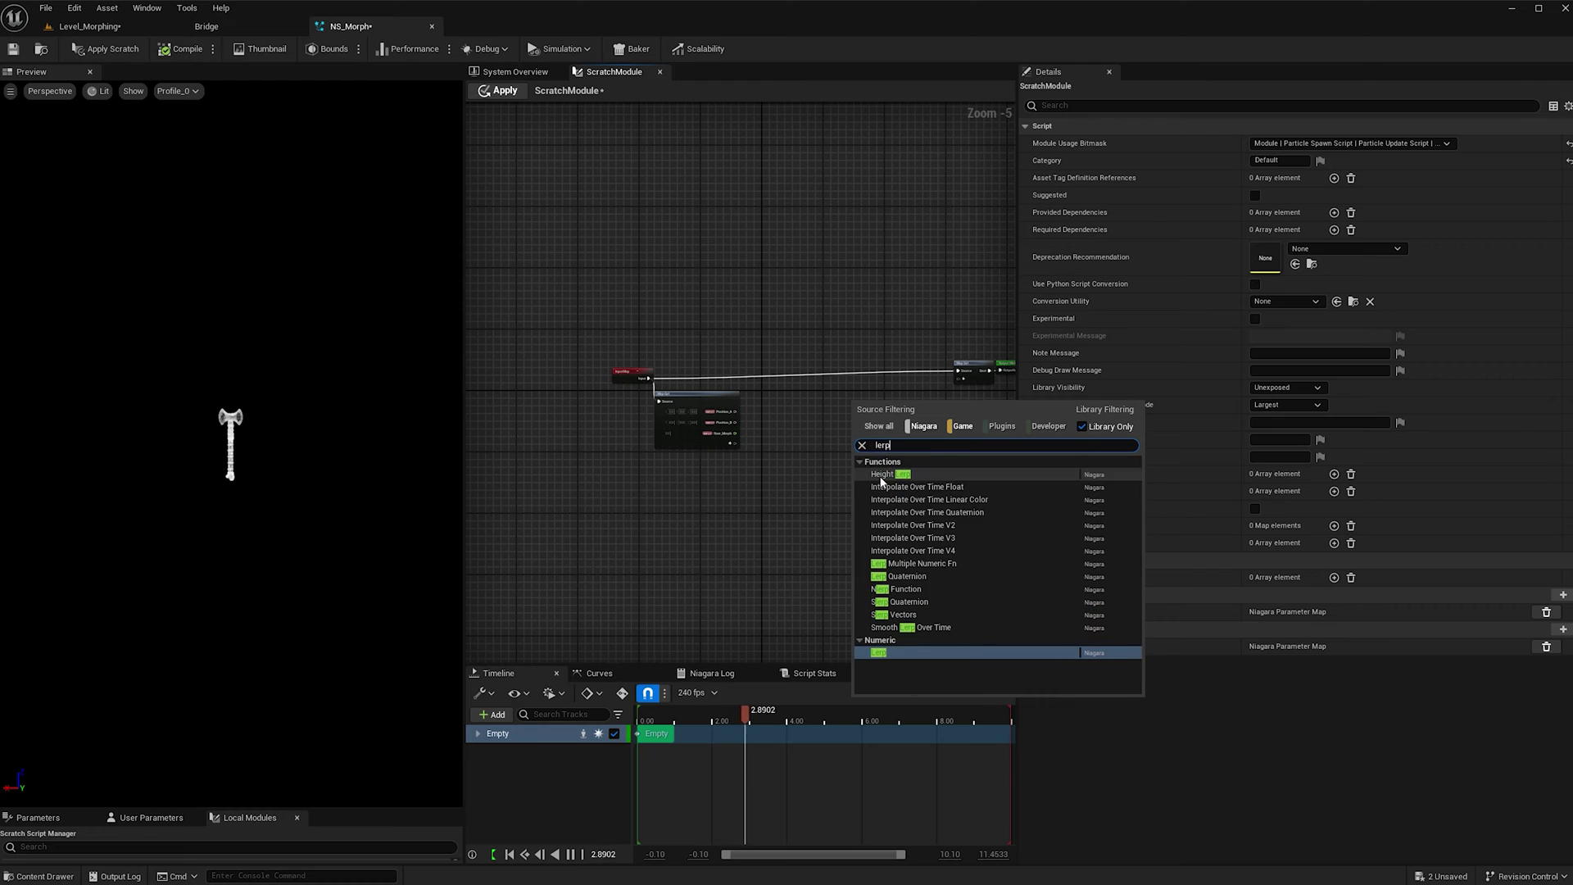
pyautogui.click(889, 652)
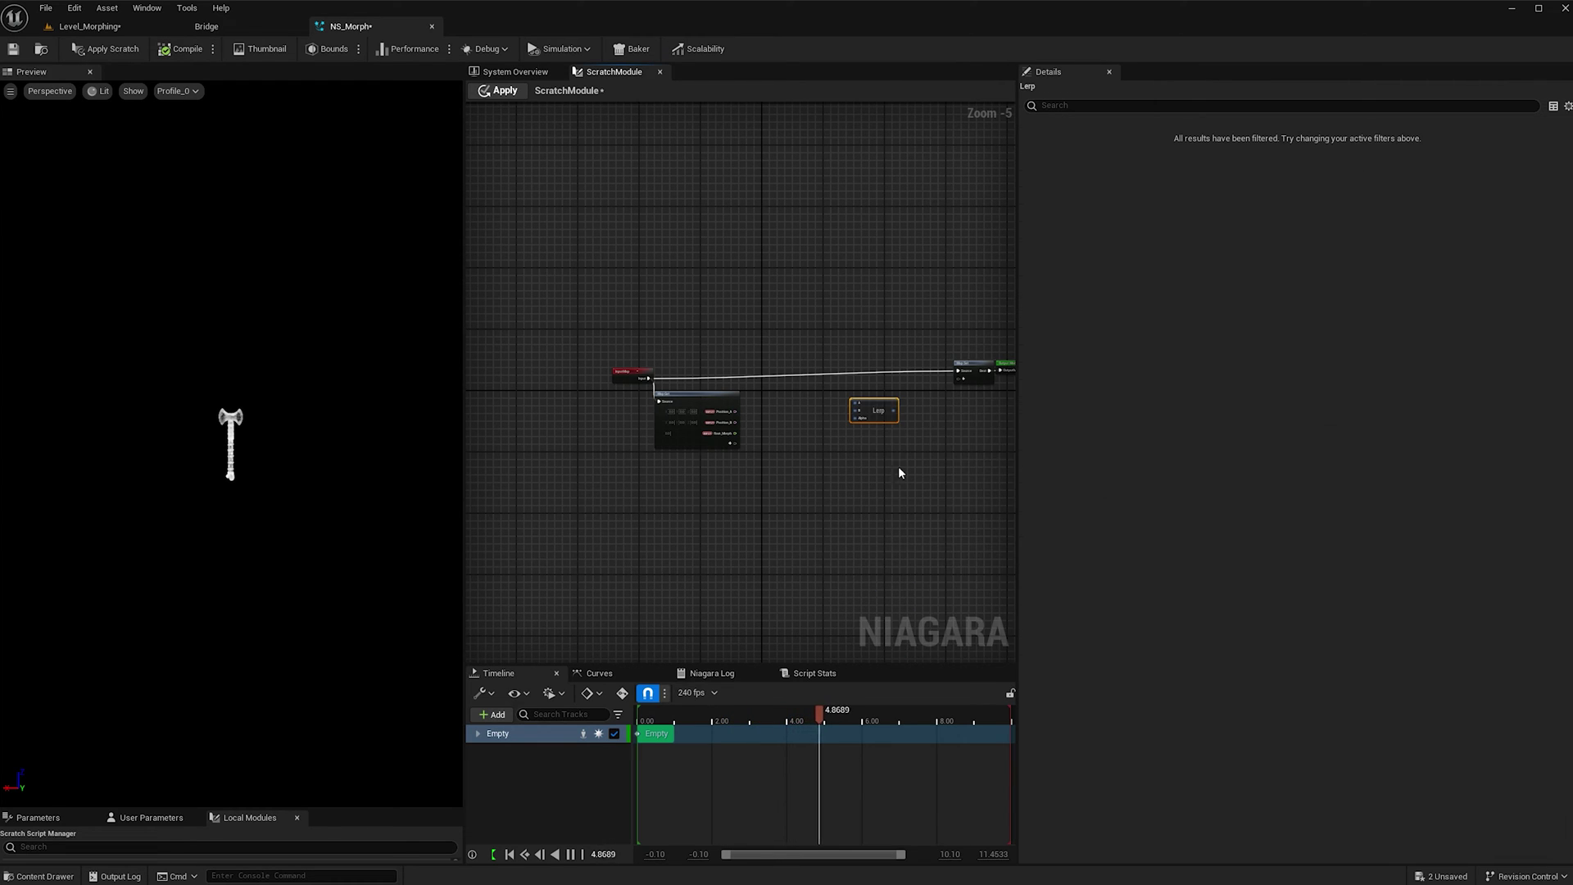
# Wire Position_A and Position_B to the Lerp's A and B, and float_Morph through a Saturate Float node to its Alpha
pyautogui.scroll(3, 741, 412)
pyautogui.moveTo(698, 420); pyautogui.dragTo(768, 489)
pyautogui.write('floa')
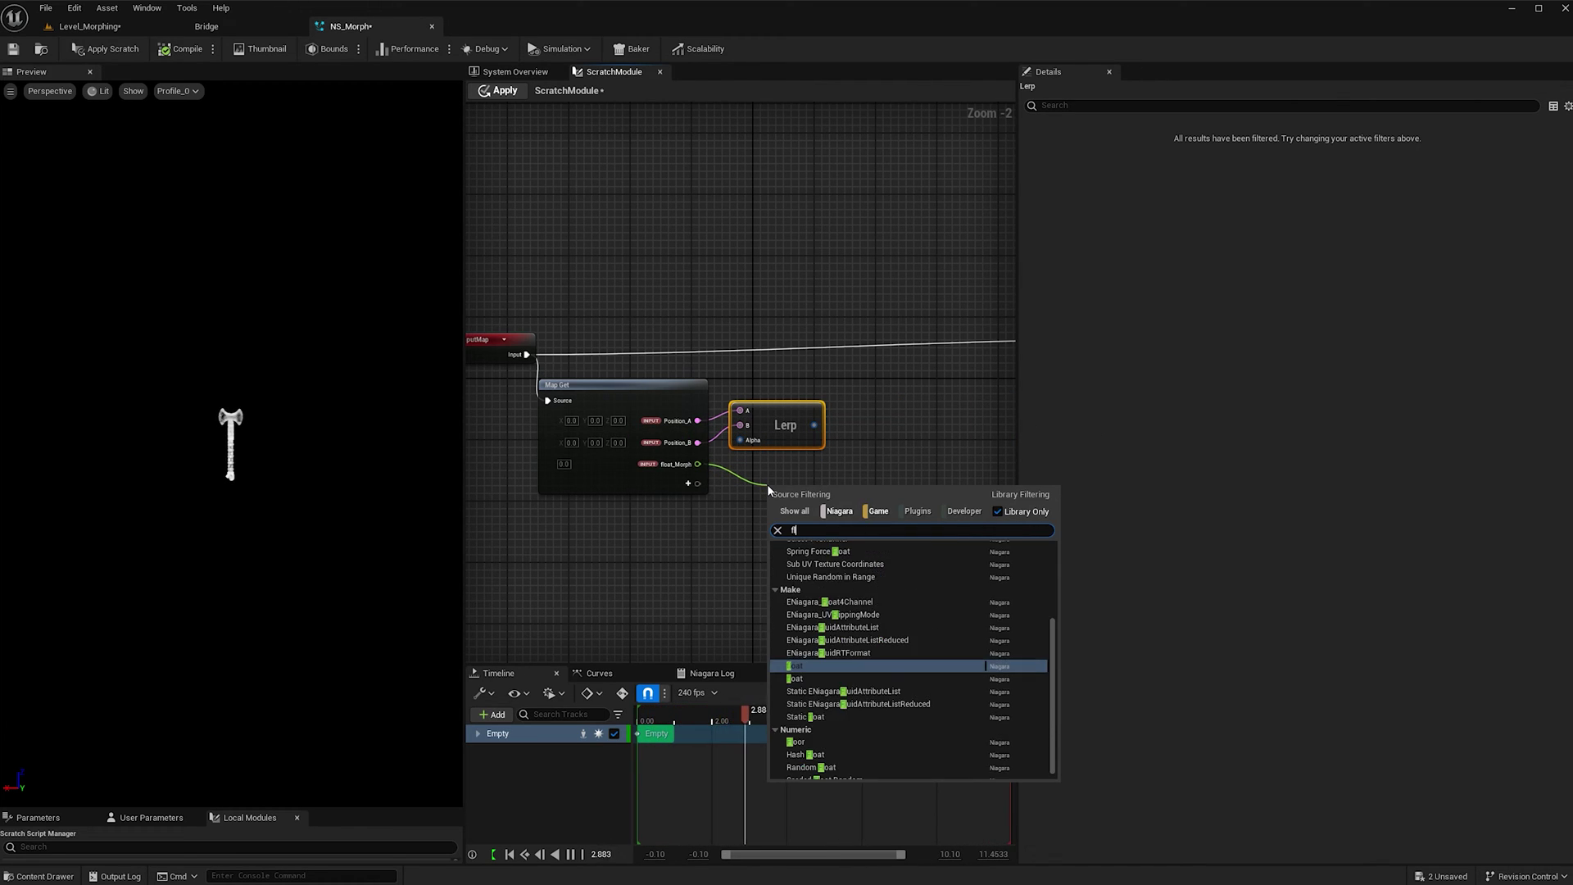
pyautogui.click(860, 608)
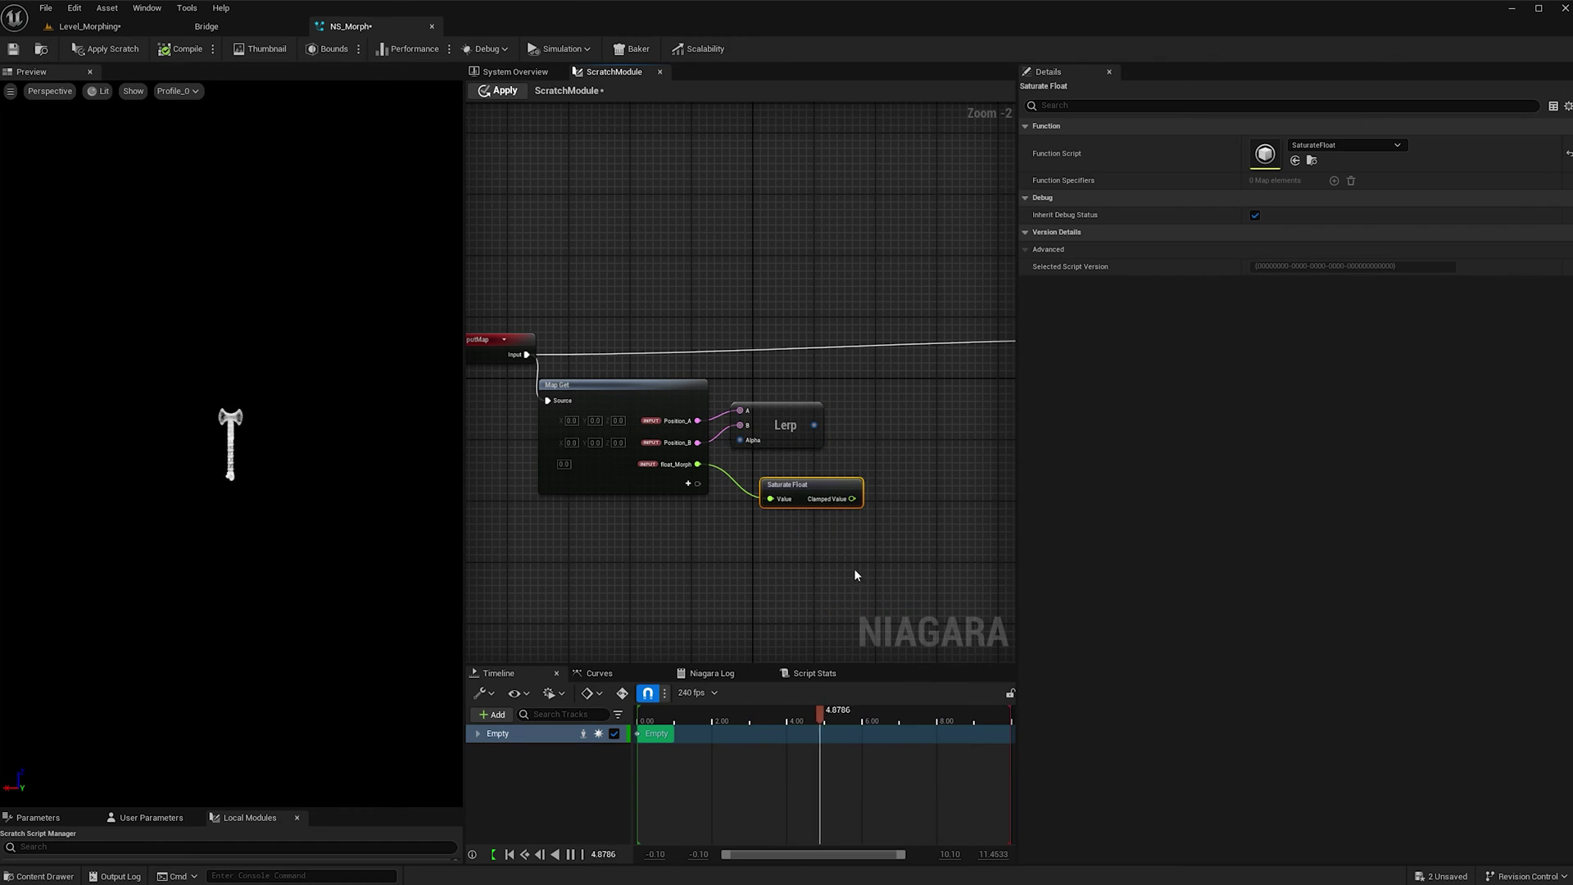
pyautogui.moveTo(784, 422); pyautogui.dragTo(922, 424)
pyautogui.moveTo(853, 499); pyautogui.dragTo(878, 440)
pyautogui.click(959, 485)
pyautogui.moveTo(873, 514); pyautogui.dragTo(872, 516)
# Add the Particles Position parameter to Map Set, feed it from the Lerp result, and apply the scratch changes
pyautogui.moveTo(872, 516); pyautogui.dragTo(589, 557, button='right')
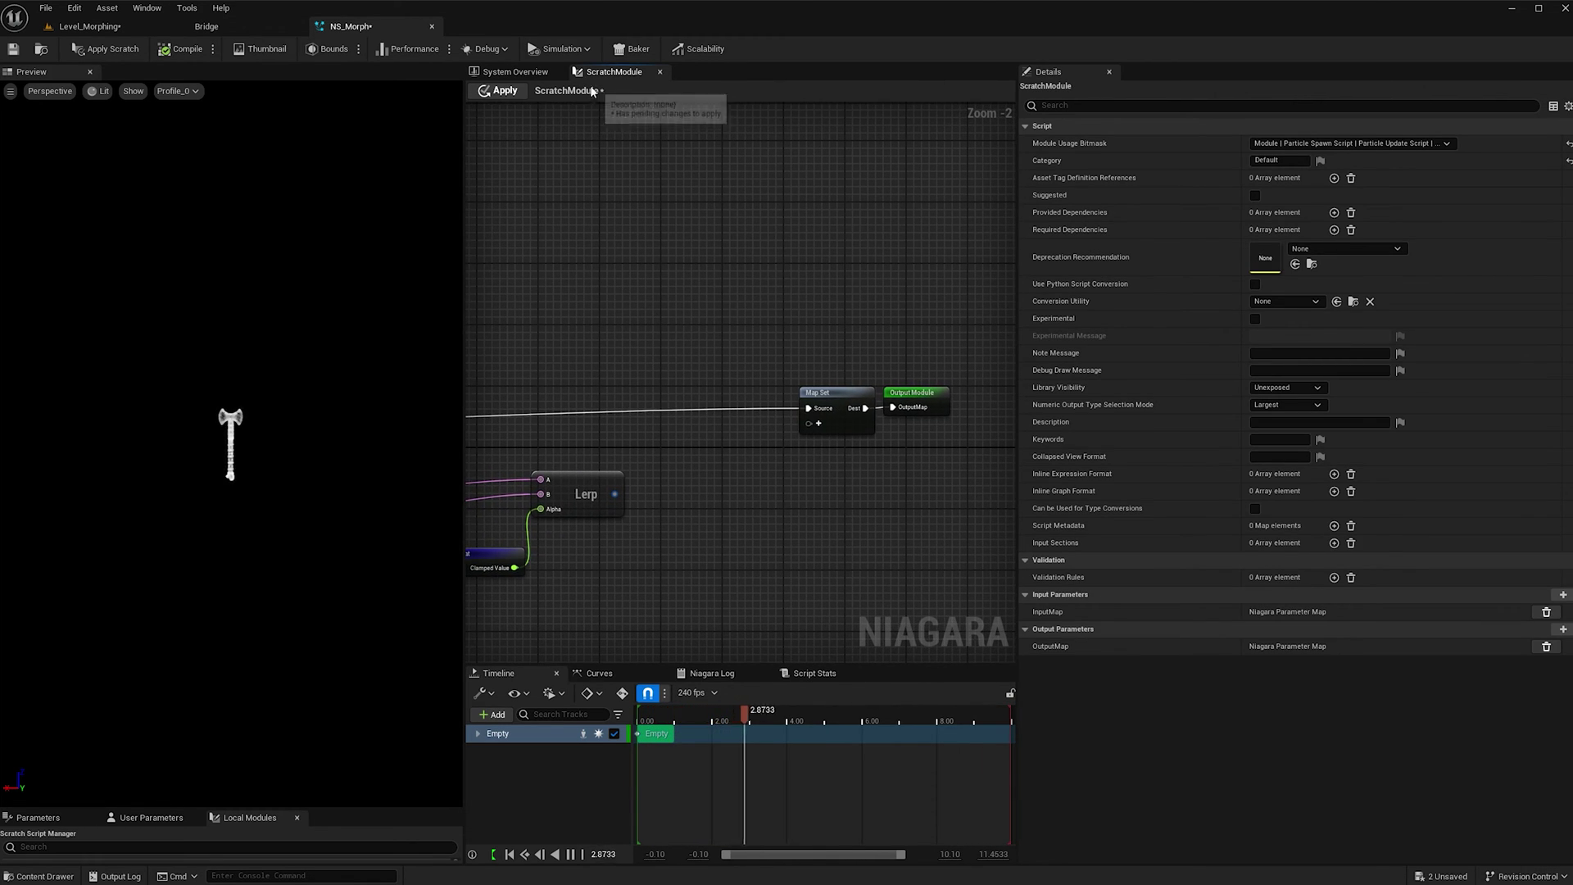
pyautogui.click(818, 423)
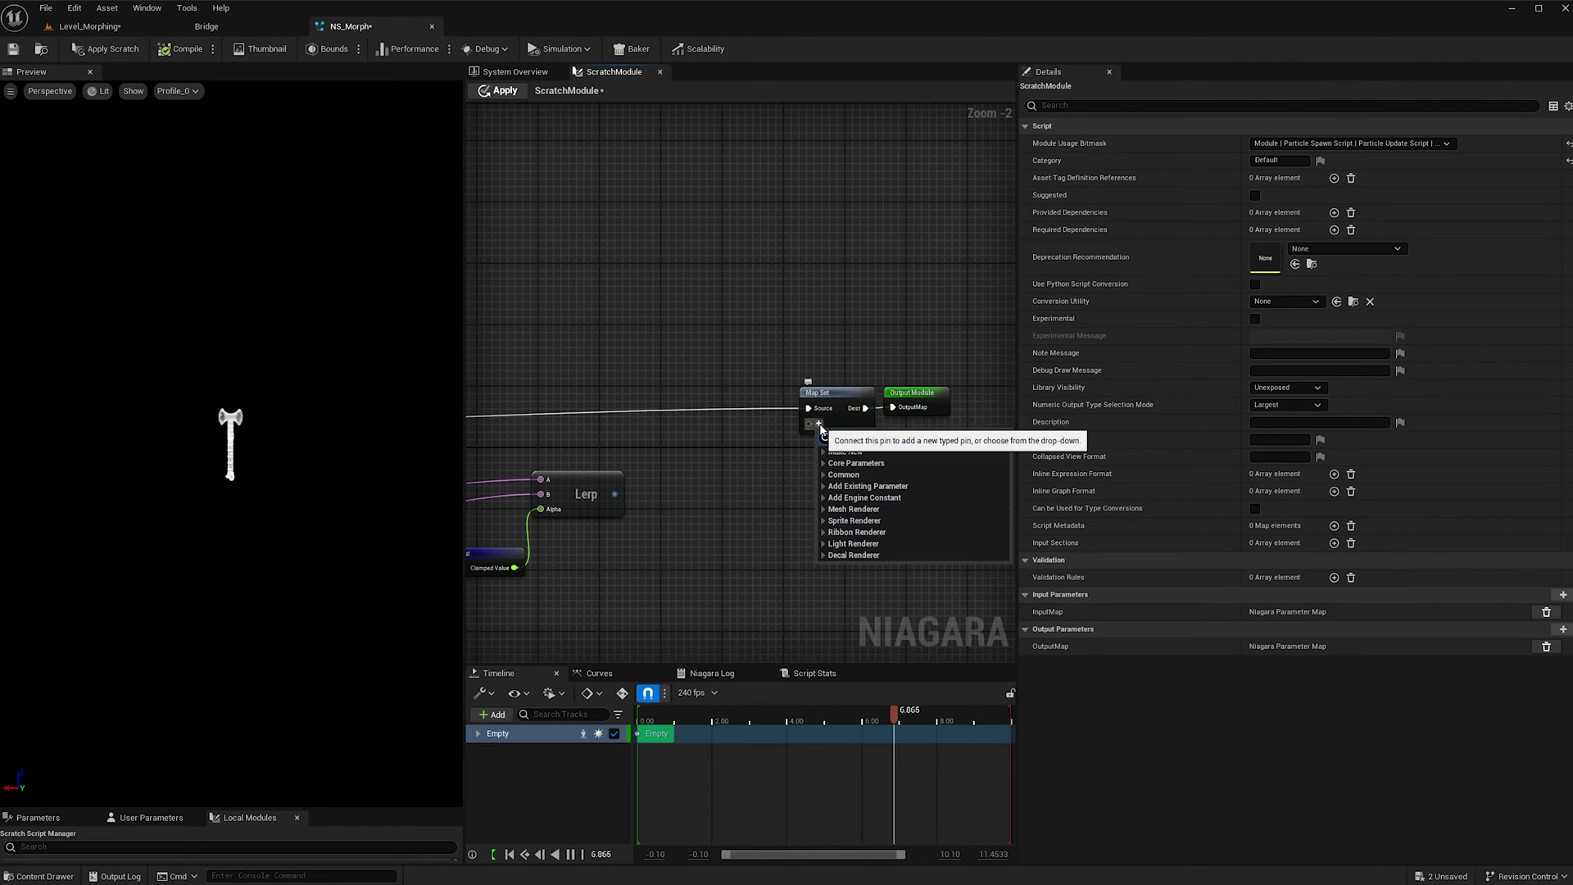
pyautogui.write('pos')
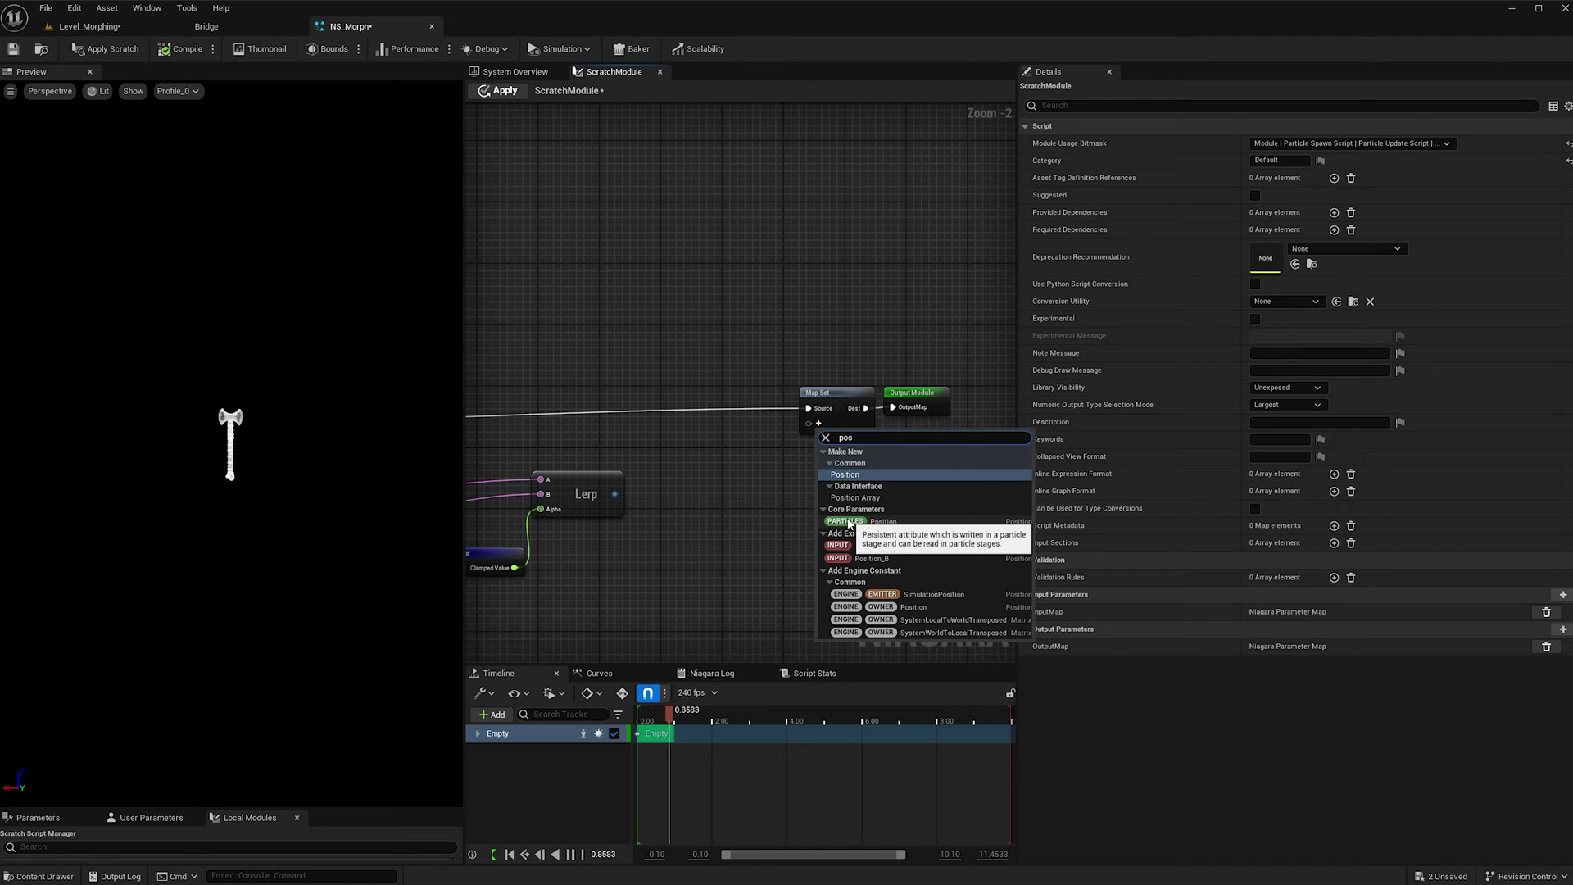
pyautogui.click(885, 522)
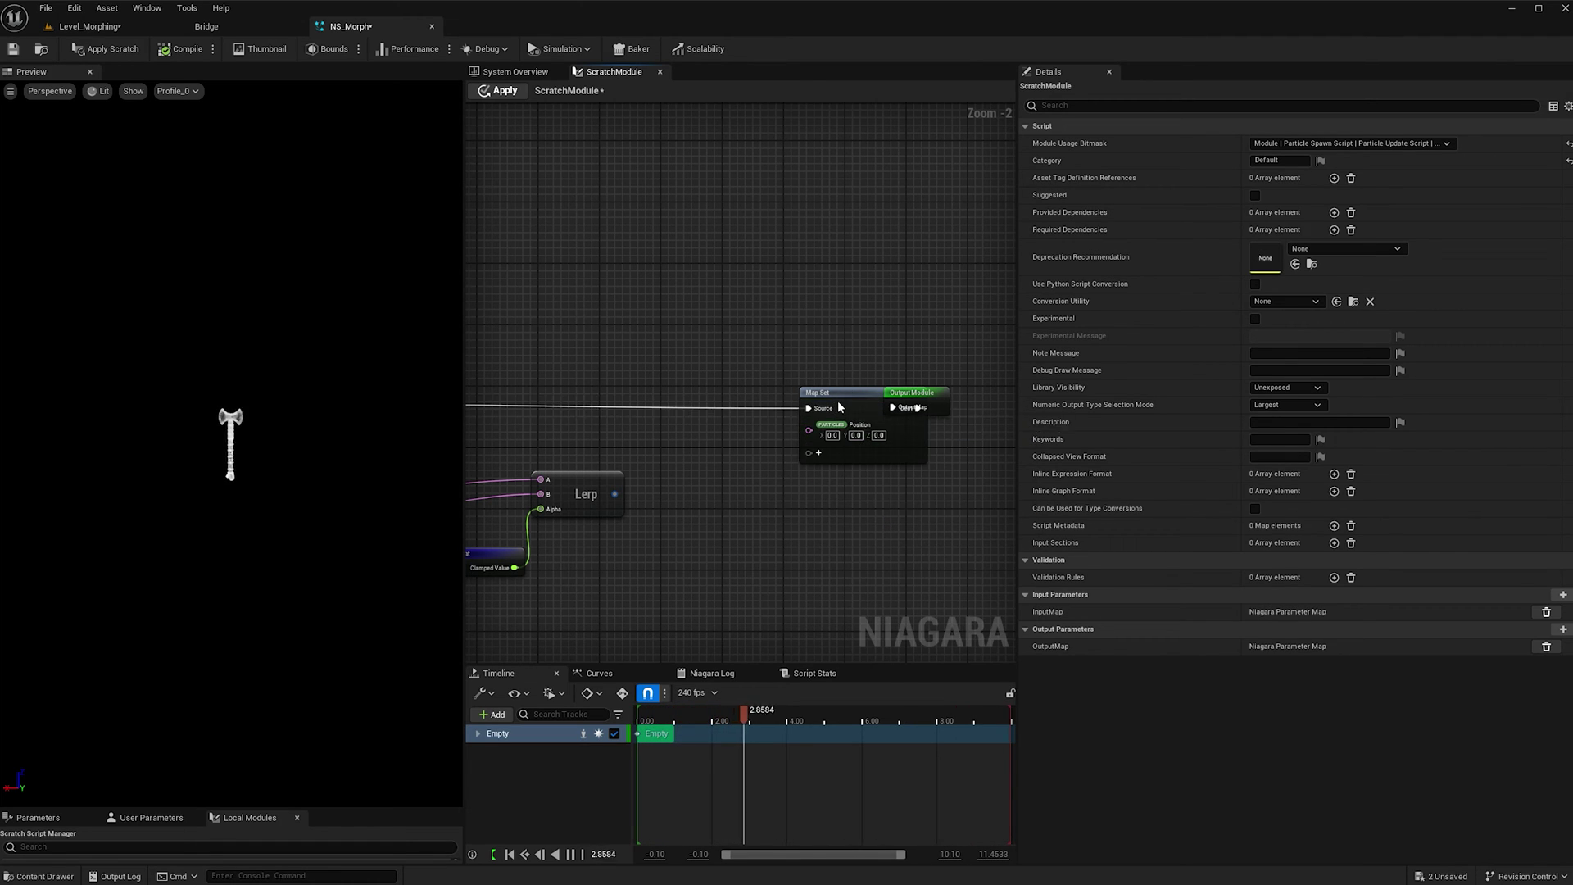
pyautogui.moveTo(838, 400); pyautogui.dragTo(736, 423)
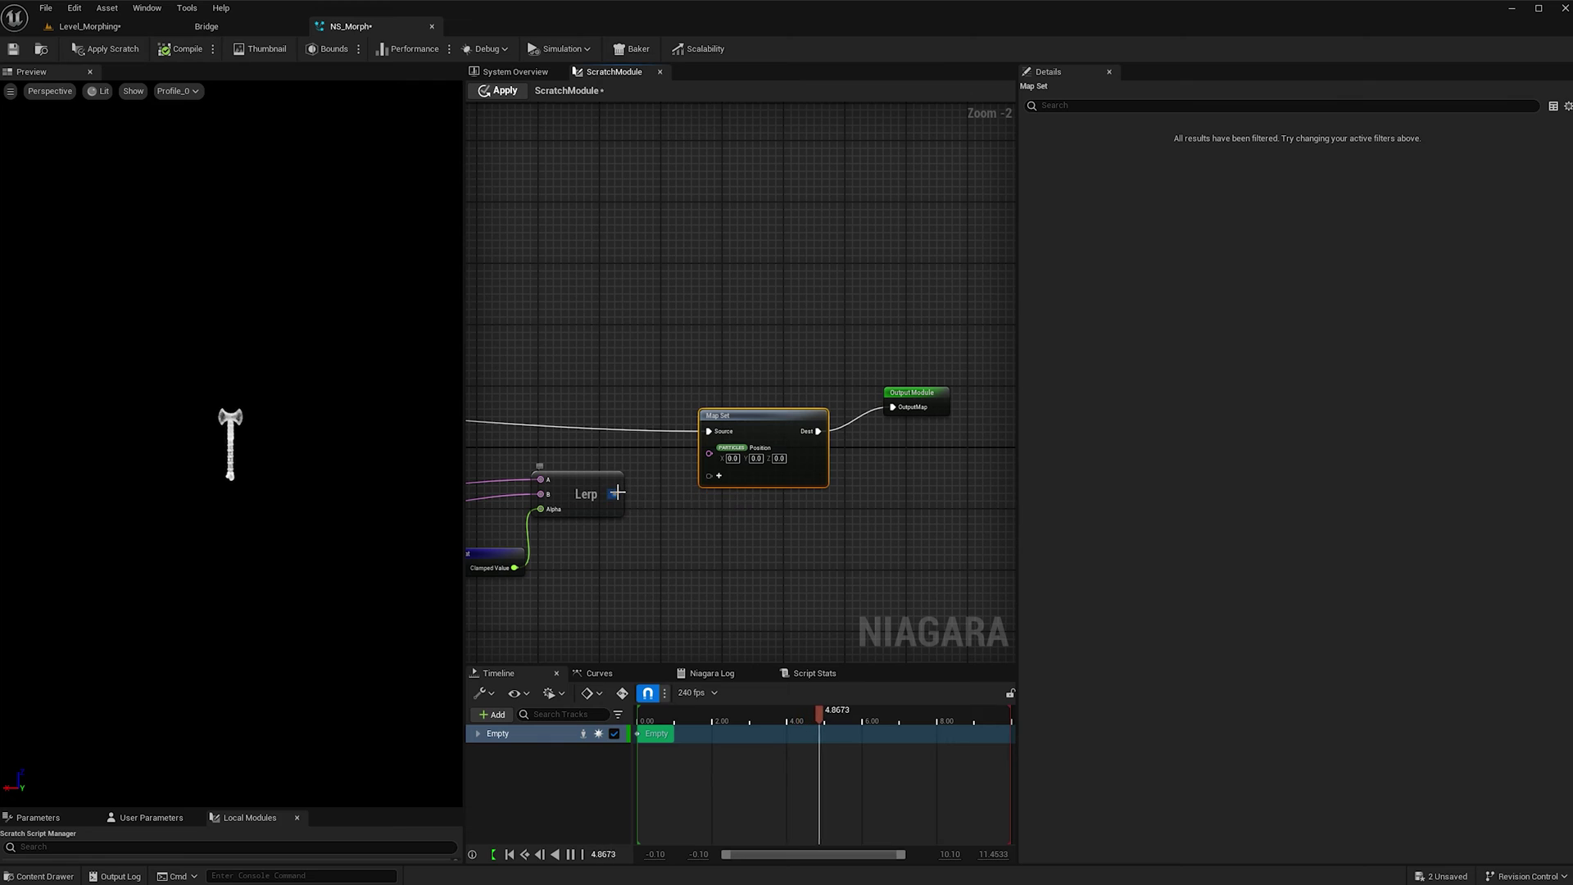
pyautogui.moveTo(617, 493); pyautogui.dragTo(710, 453)
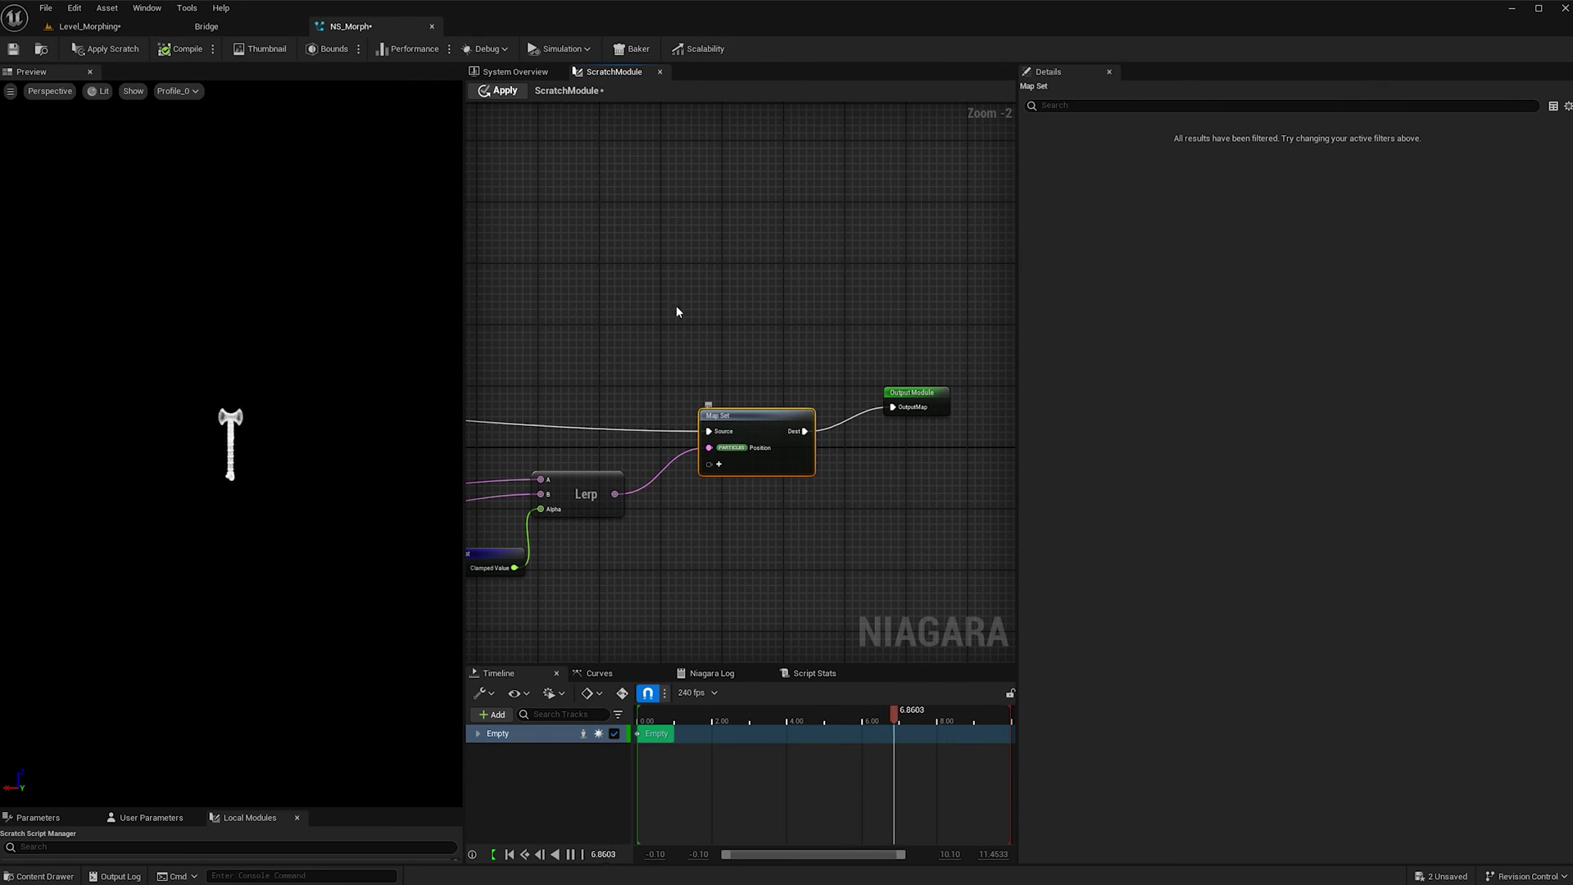
pyautogui.click(126, 51)
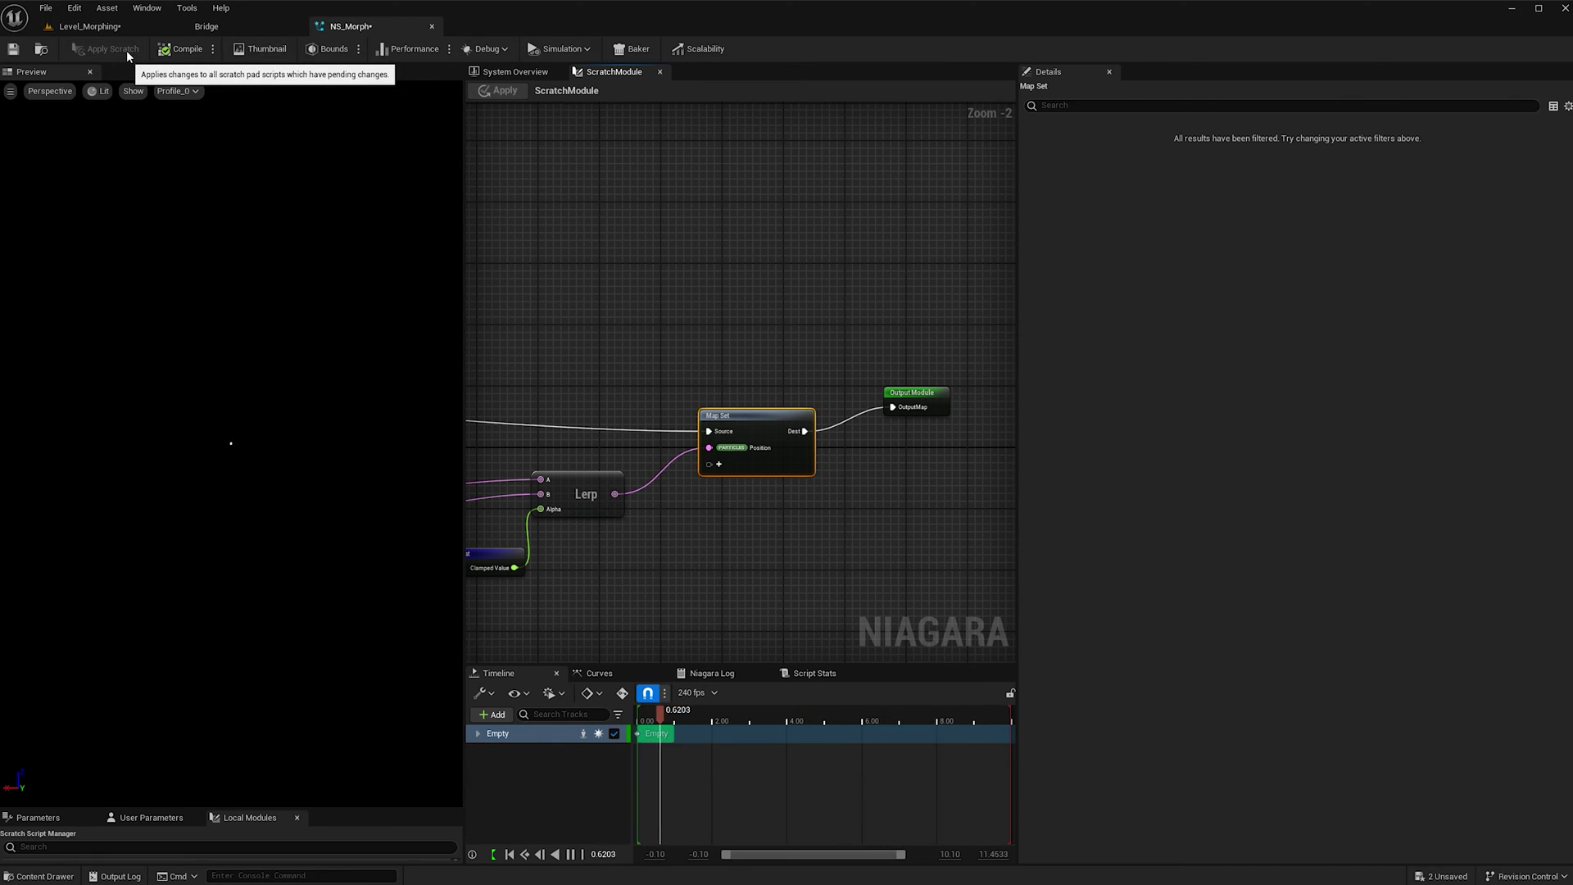
# In the system overview, link the Scratch Module's Position_A to the particle attribute Static Mesh Location SampledPosition
pyautogui.click(514, 72)
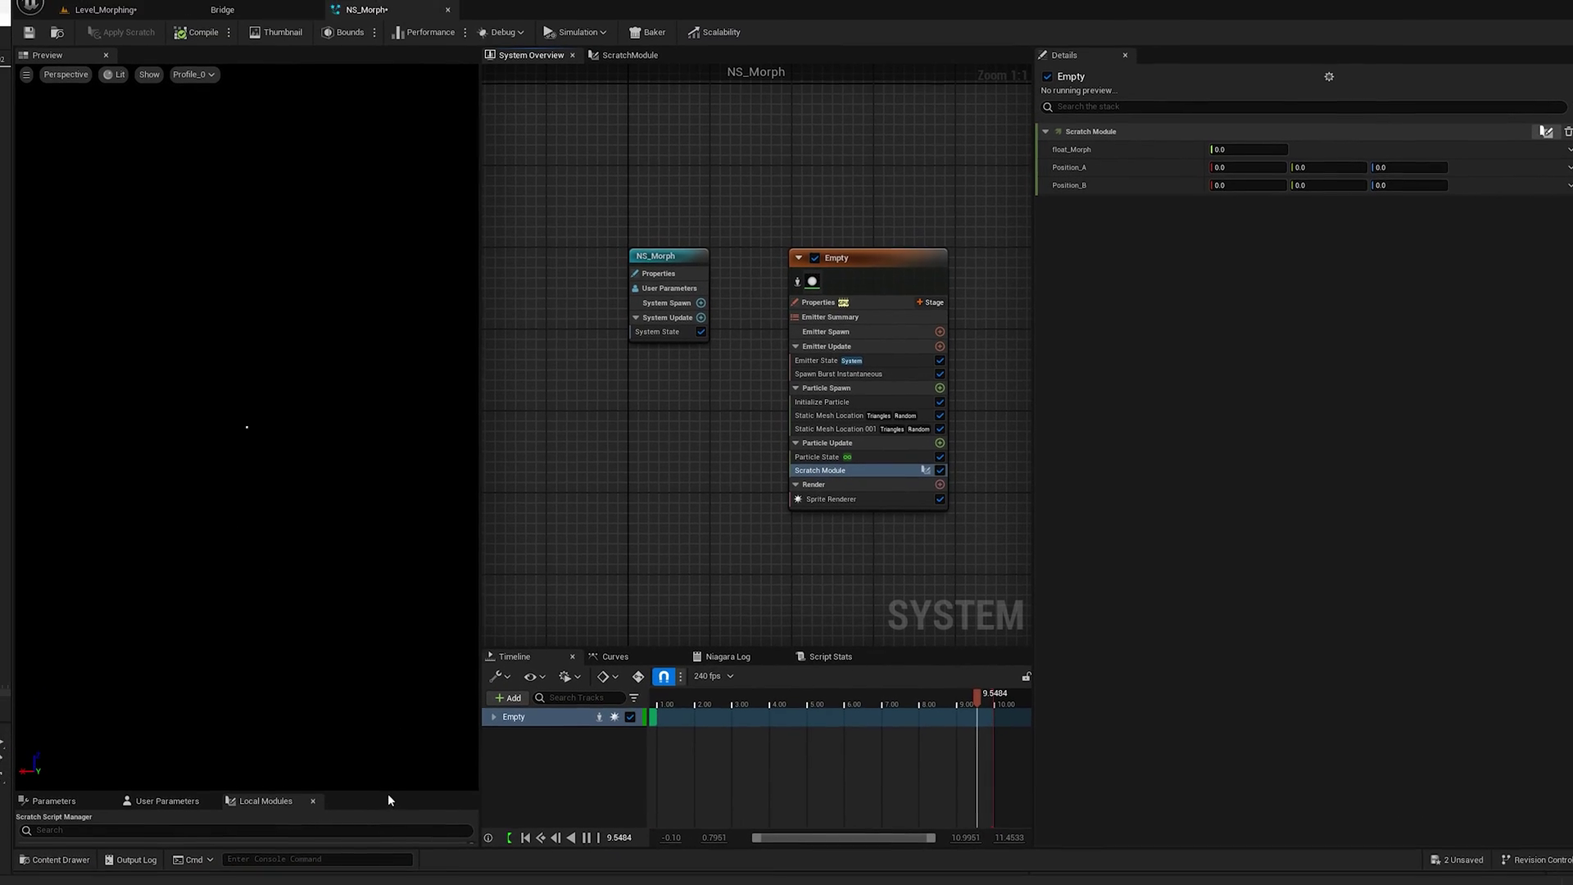
pyautogui.moveTo(391, 805); pyautogui.dragTo(391, 399)
pyautogui.click(51, 407)
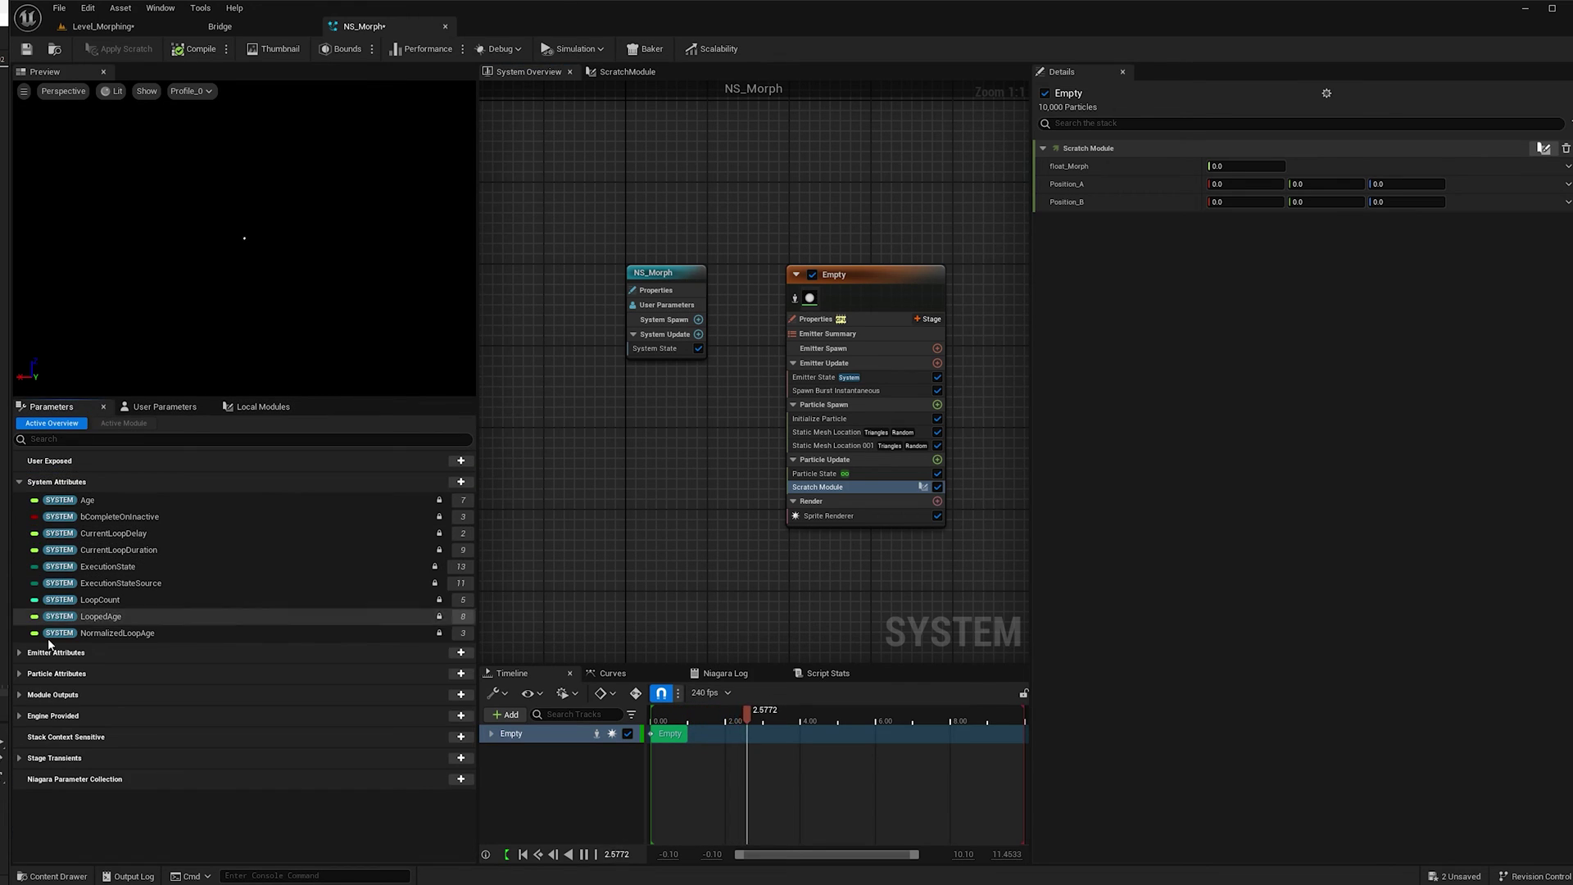
pyautogui.click(19, 674)
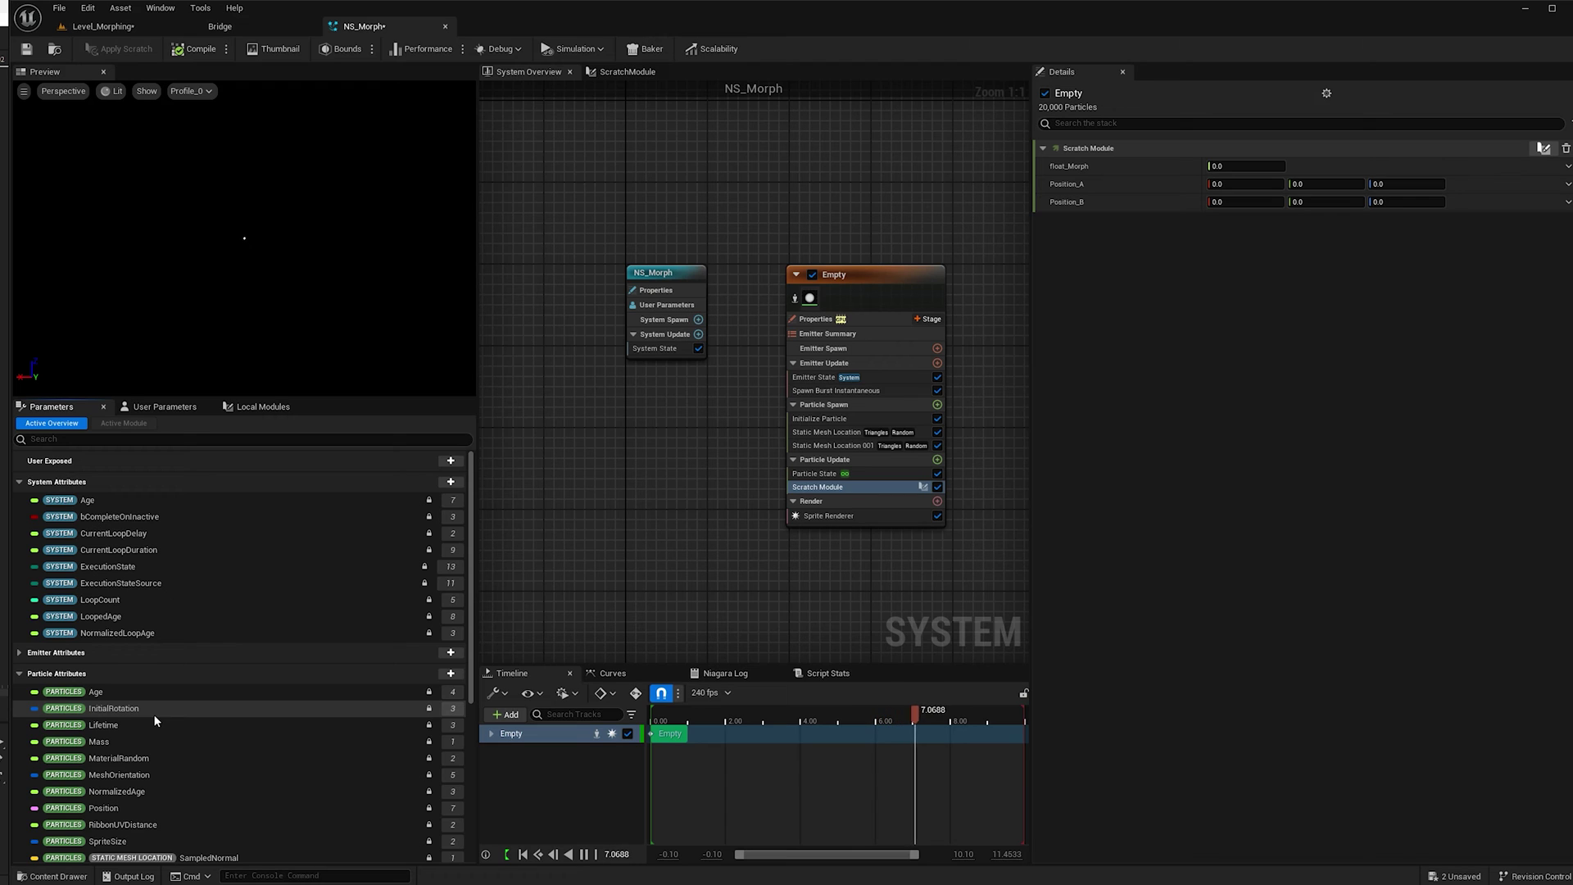
pyautogui.scroll(-5, 154, 715)
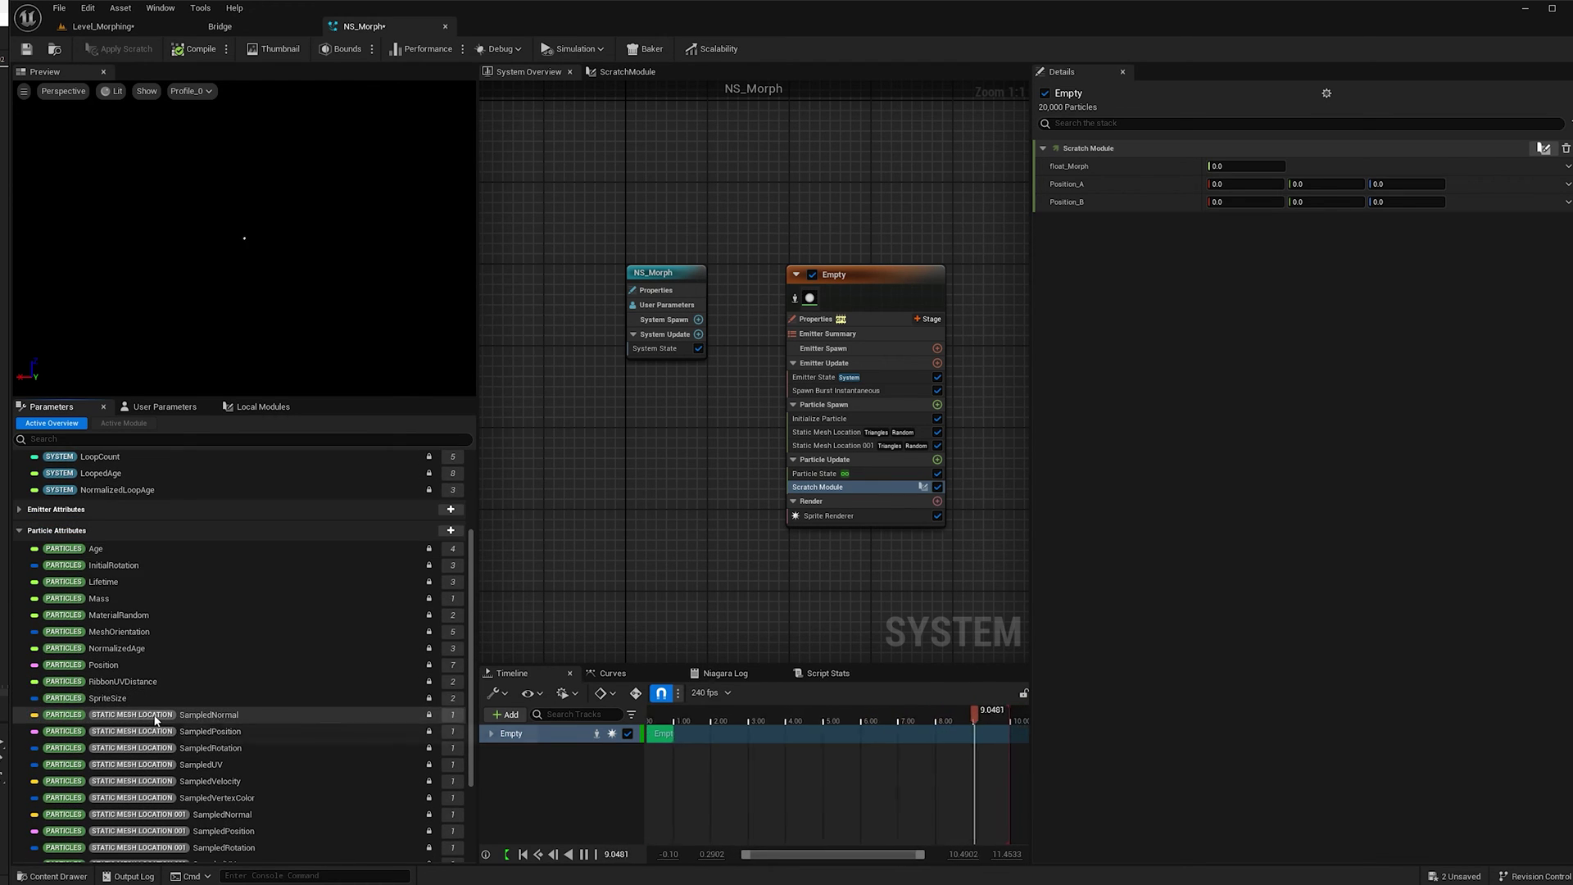
pyautogui.scroll(-2, 154, 714)
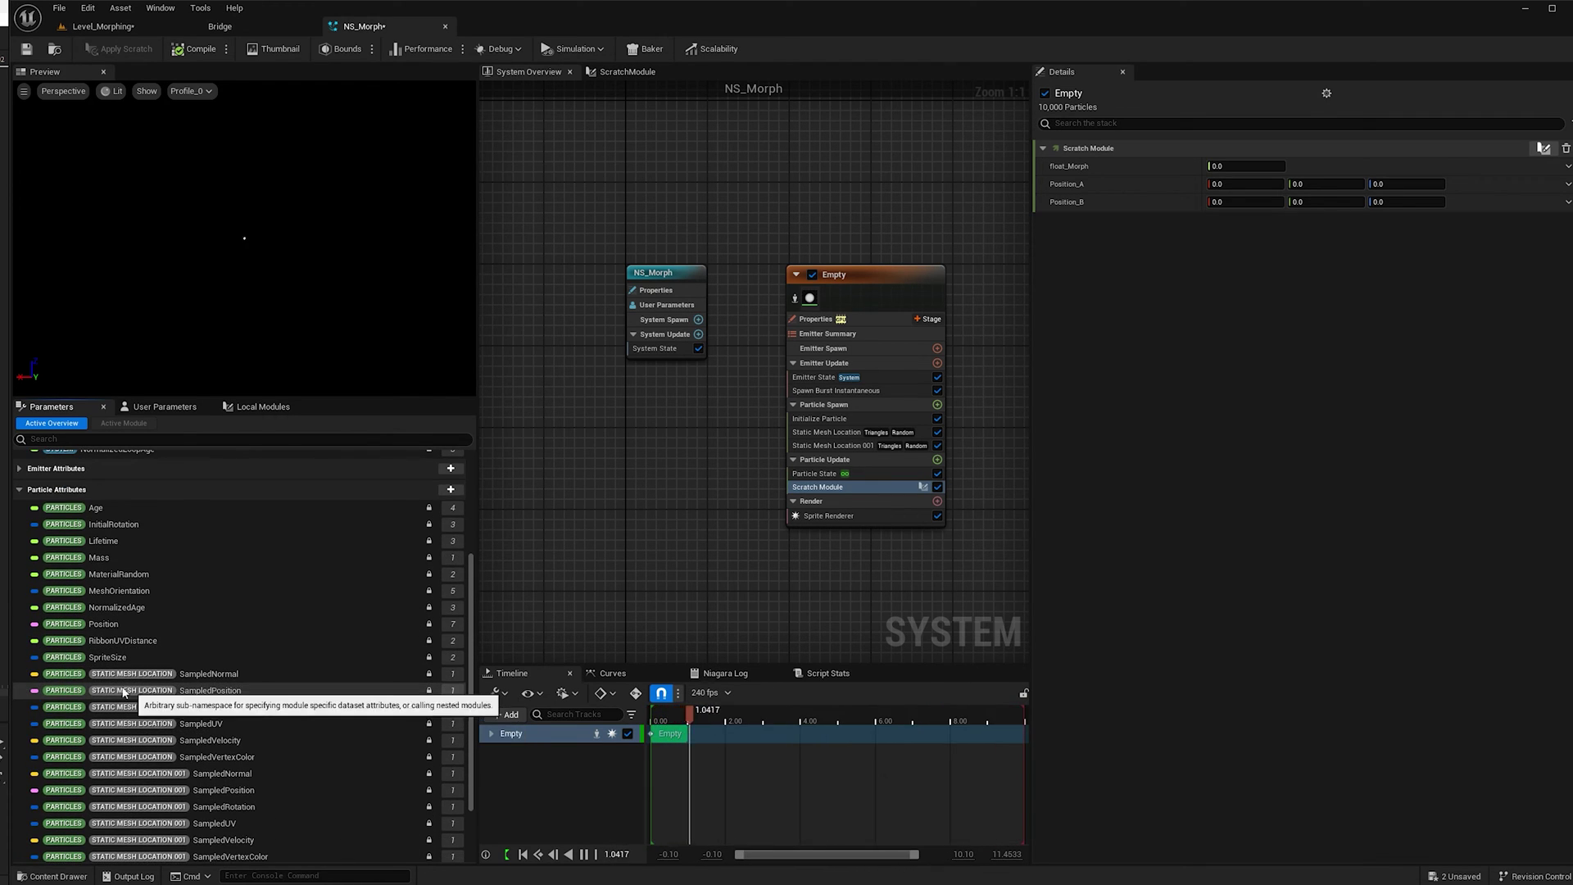
pyautogui.moveTo(197, 693); pyautogui.dragTo(1292, 185)
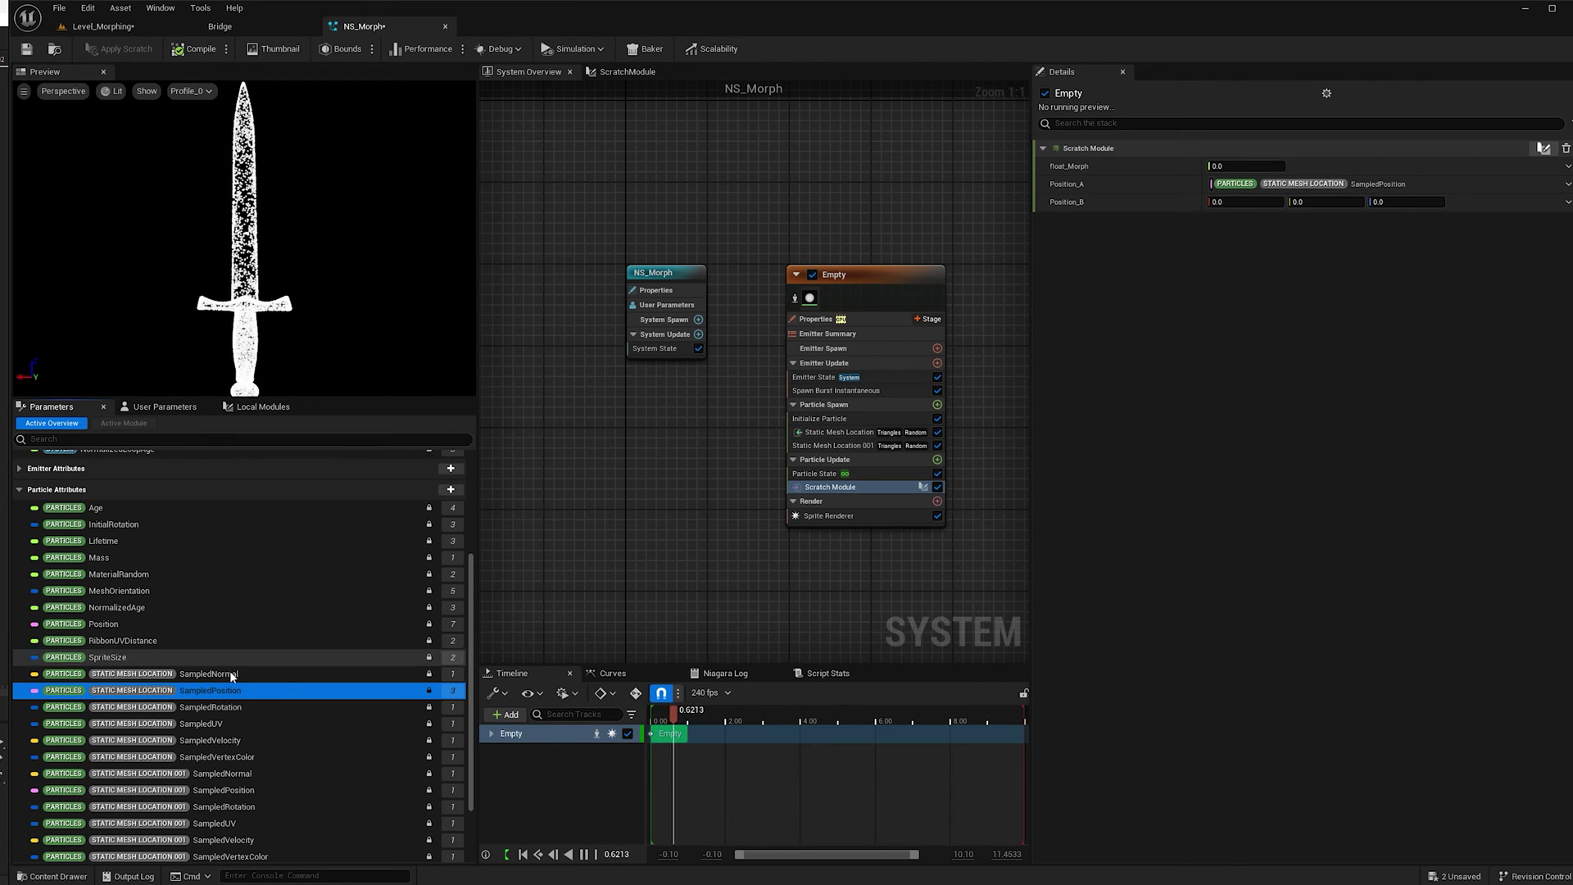
# Link the Scratch Module's Position_B to Static Mesh Location 001 SampledPosition and enlarge the preview area again
pyautogui.scroll(-2, 172, 713)
pyautogui.moveTo(117, 751); pyautogui.dragTo(1225, 202)
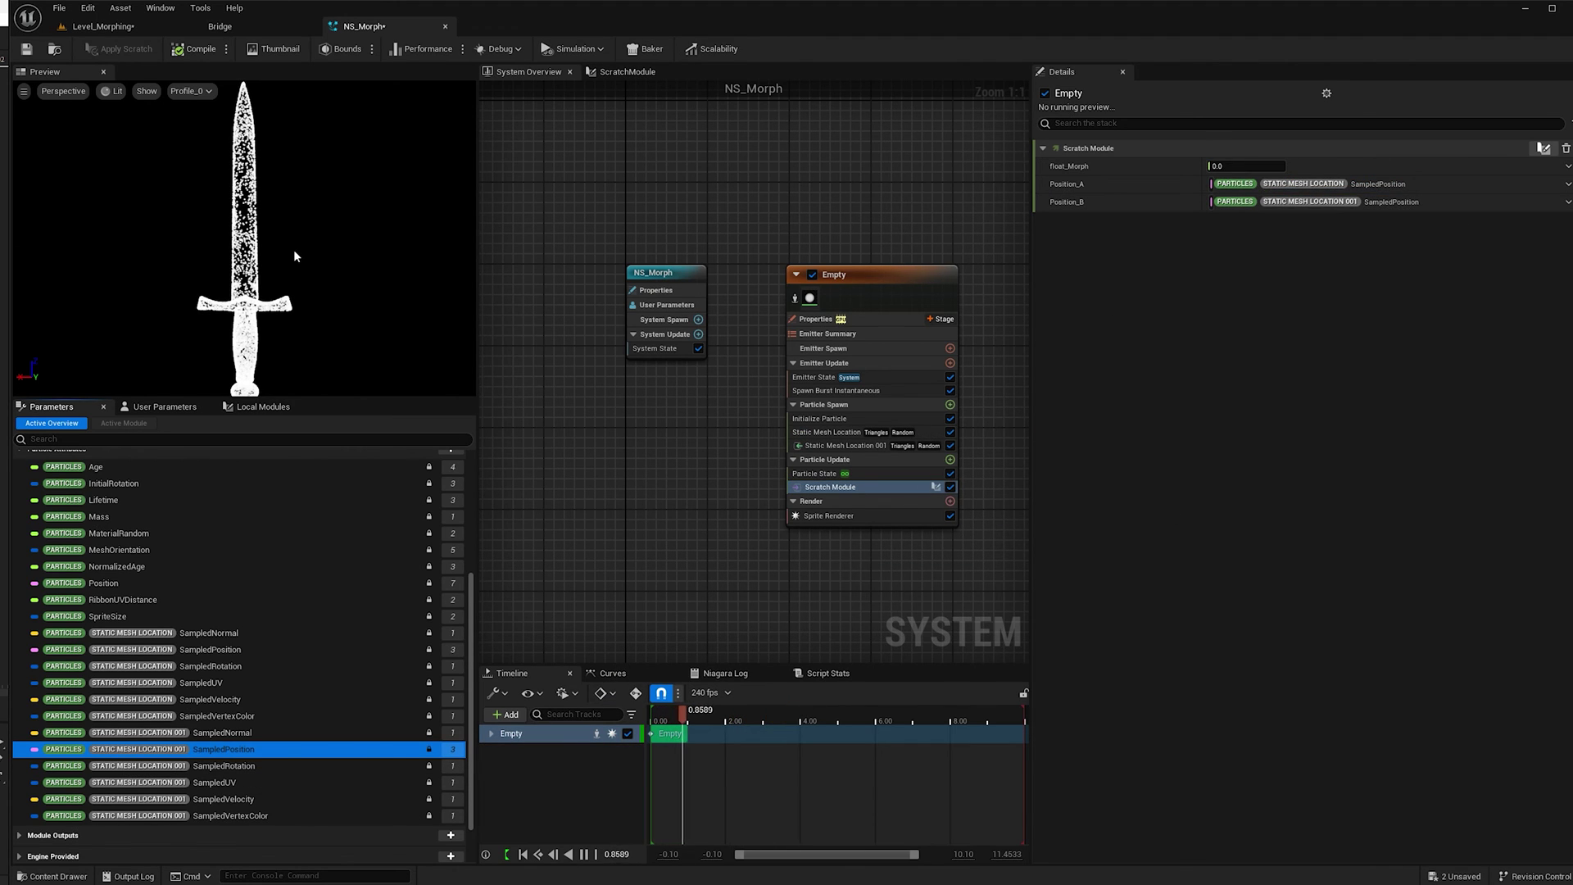
pyautogui.moveTo(326, 399); pyautogui.dragTo(318, 853)
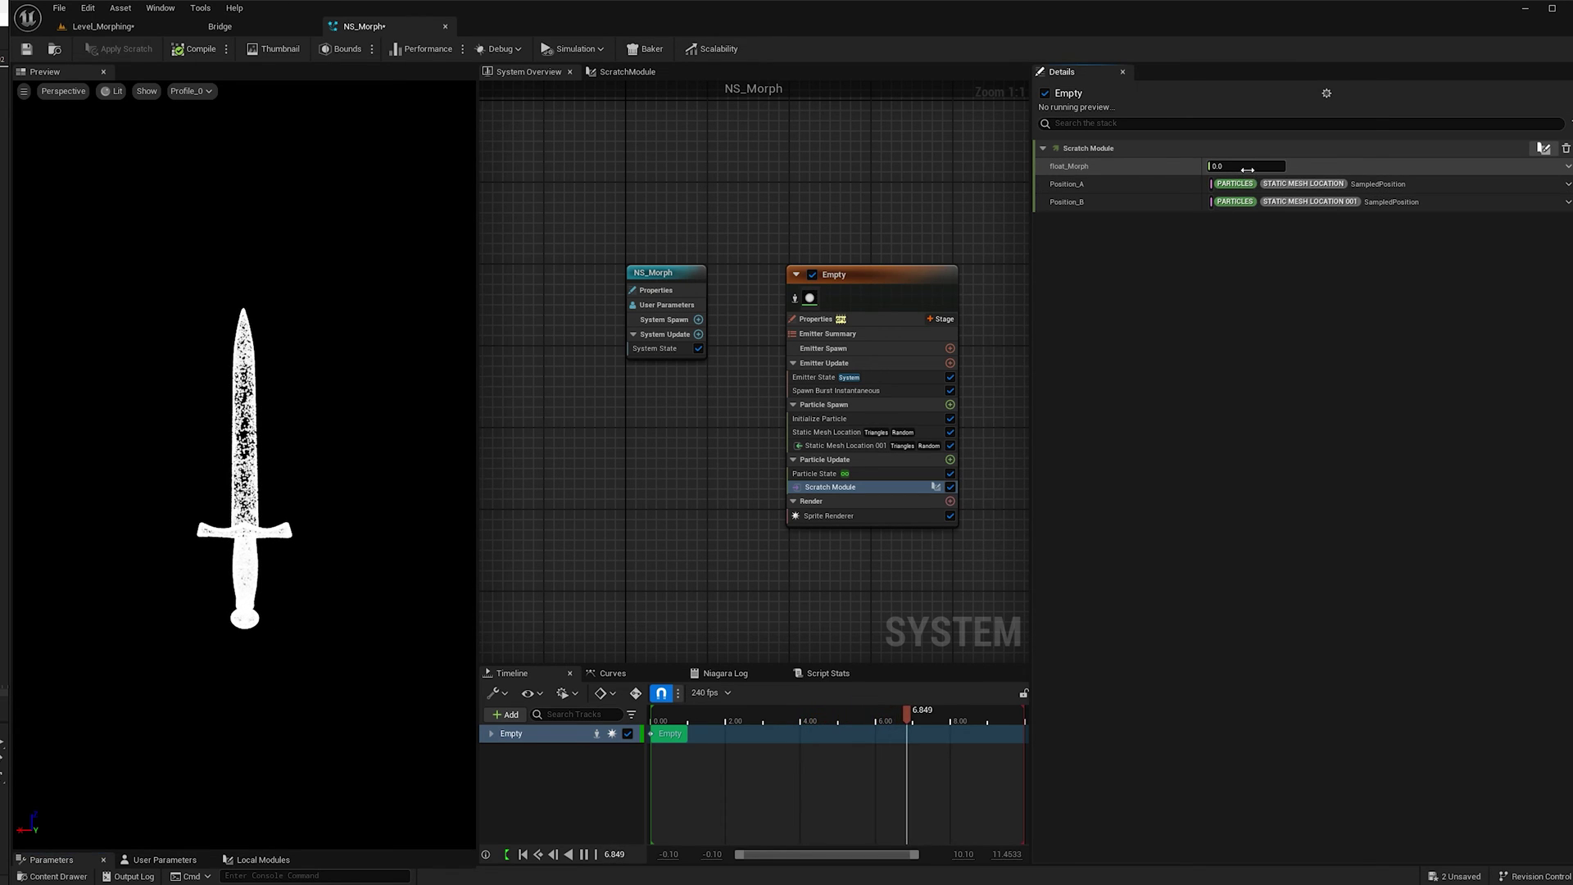
# Test the morph by setting the Scratch Module's float_Morph to 1 and then to 0.5
pyautogui.write('1')
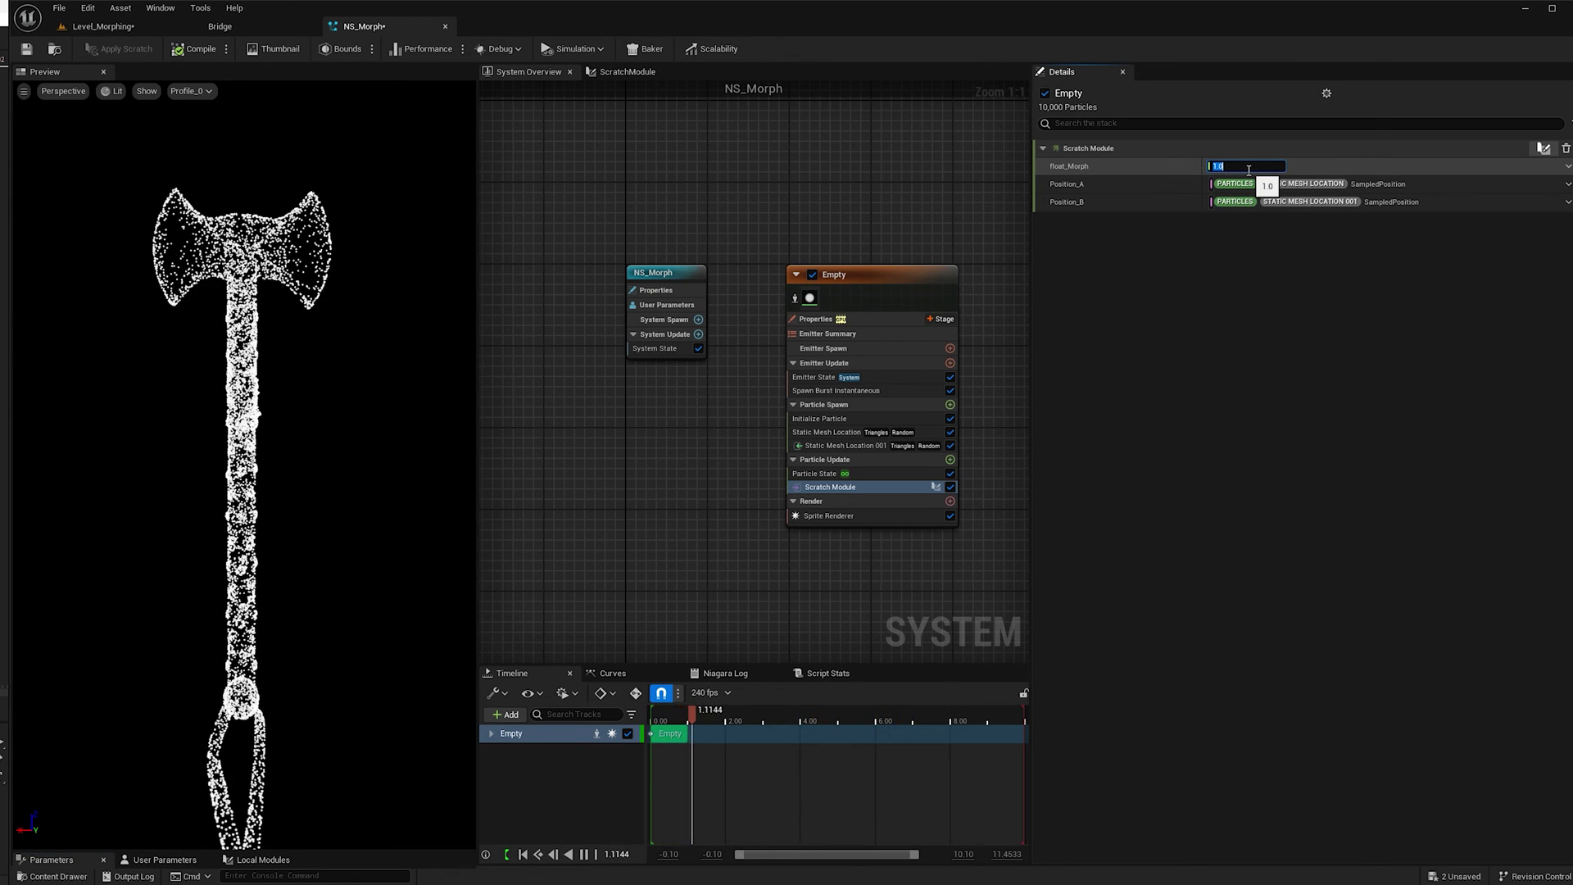
pyautogui.write('0.5')
pyautogui.press('Return')
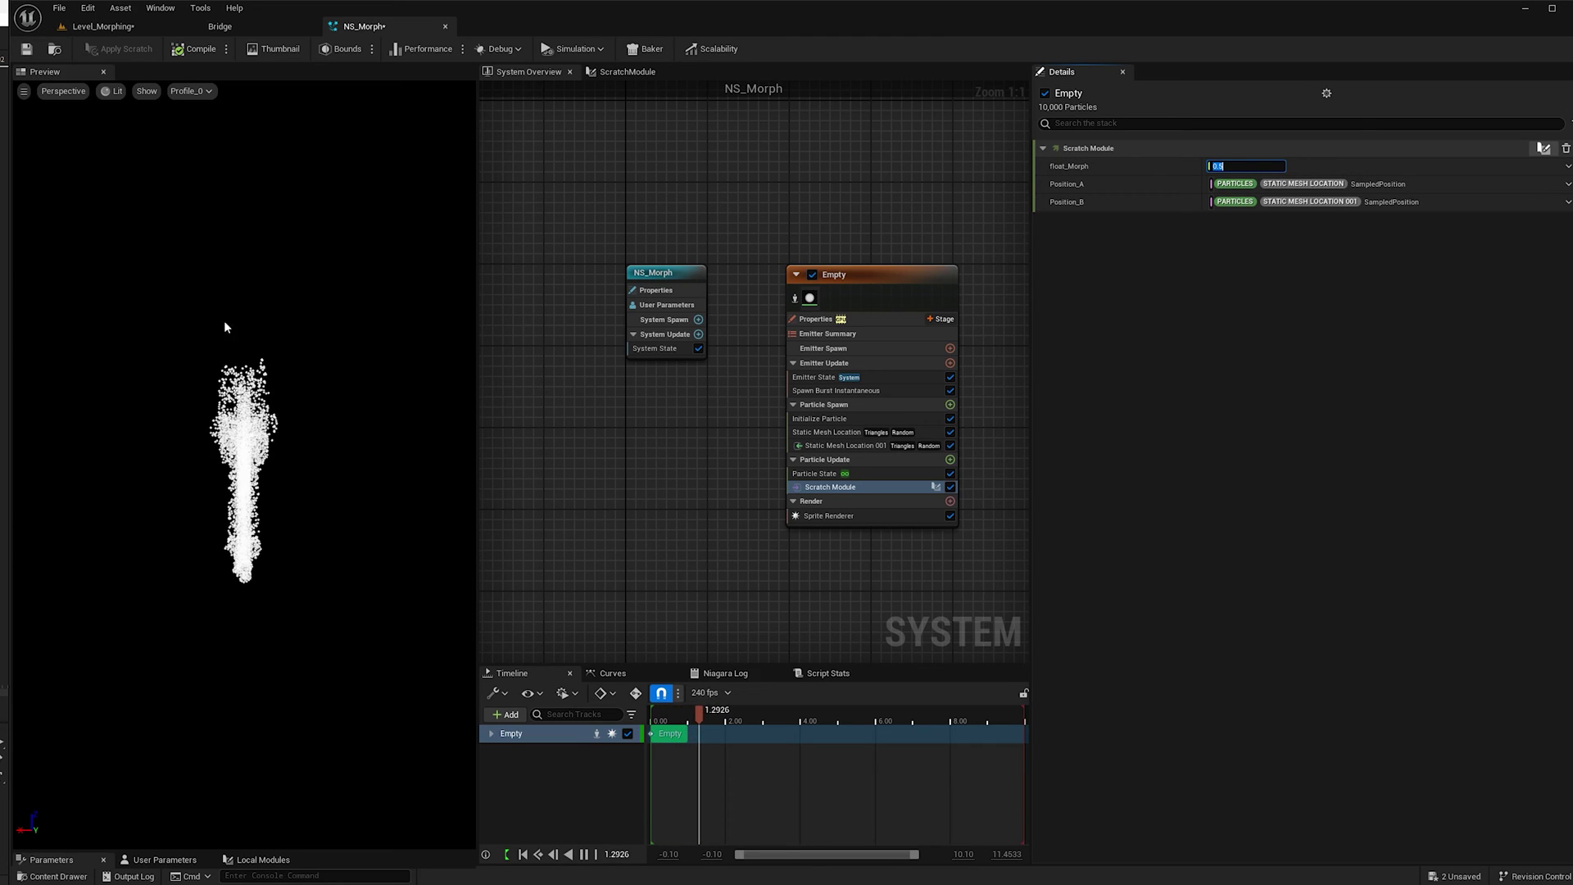
# Drive float_Morph with a Sine dynamic input, setting its period to 6 and its scale to 2
pyautogui.click(1569, 169)
pyautogui.write('sine')
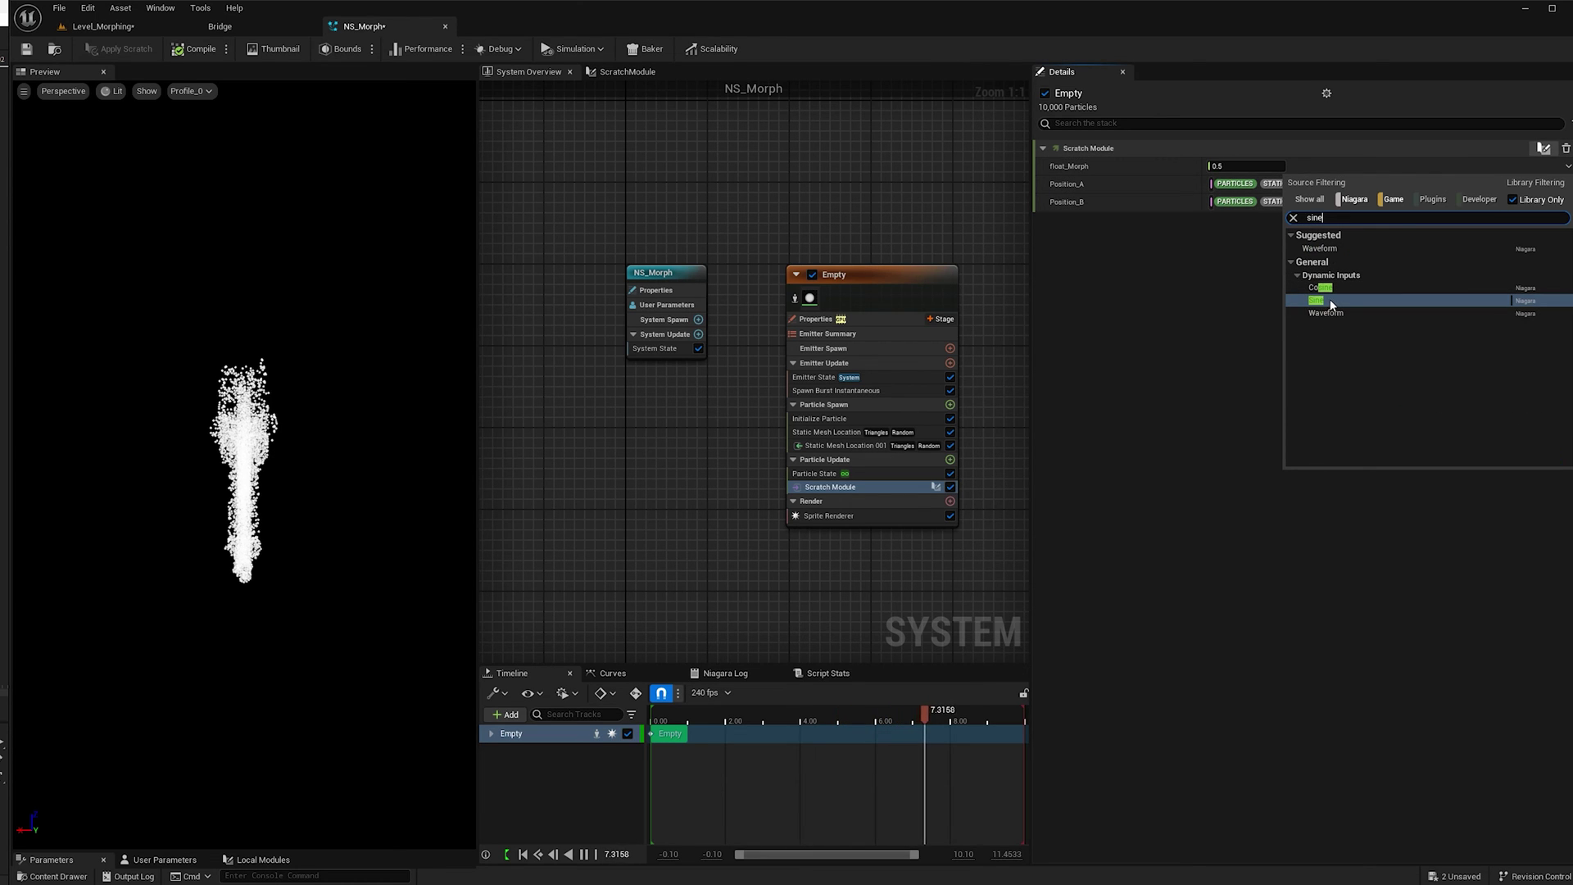
pyautogui.click(1316, 300)
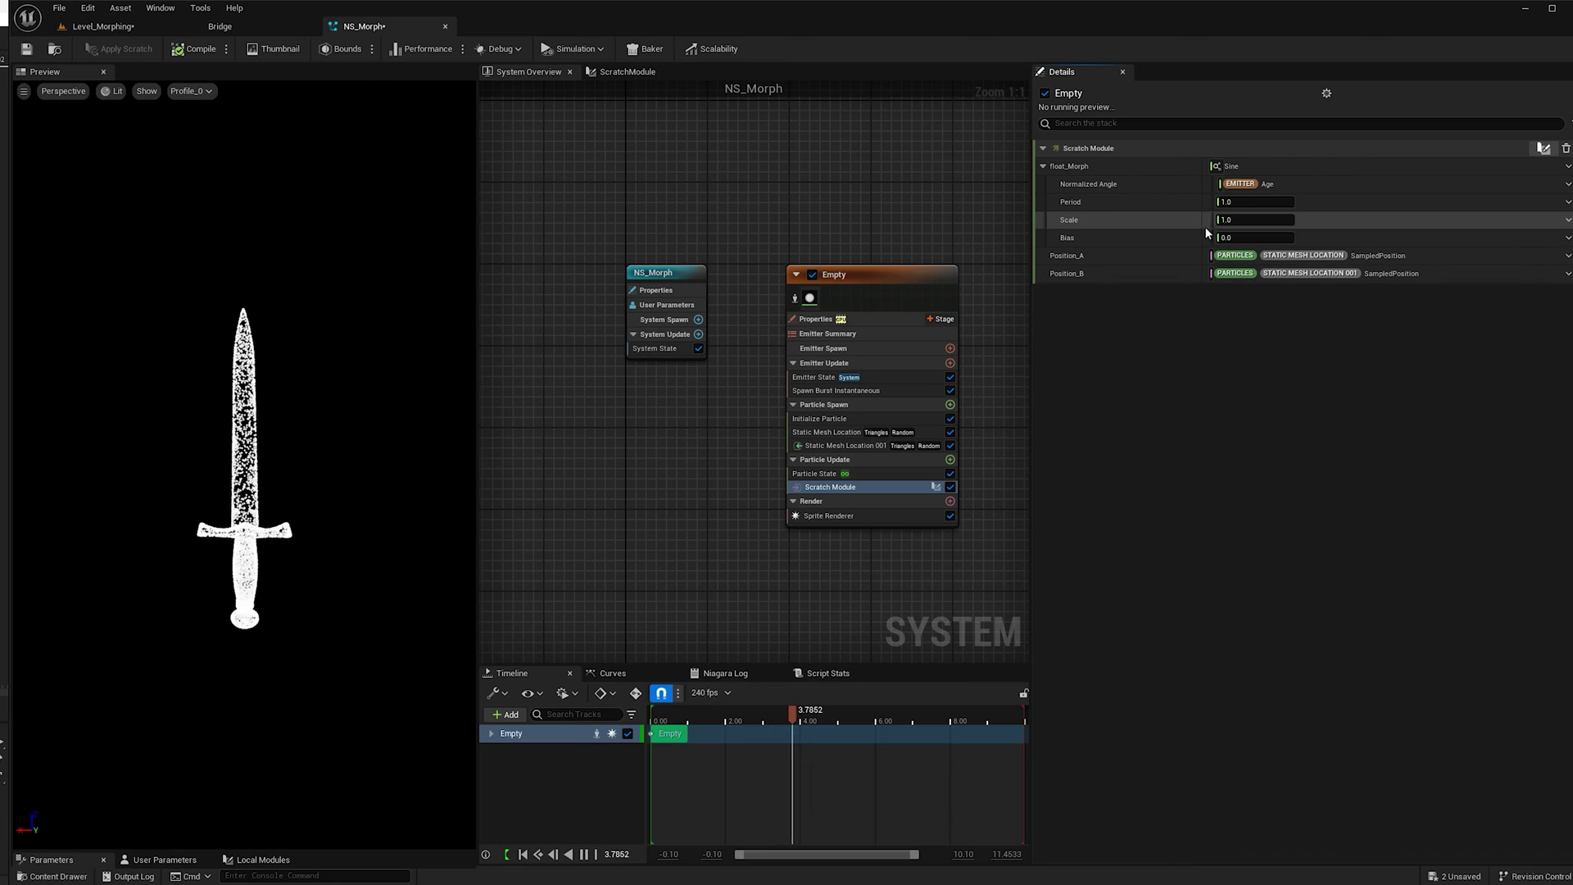
pyautogui.click(1257, 202)
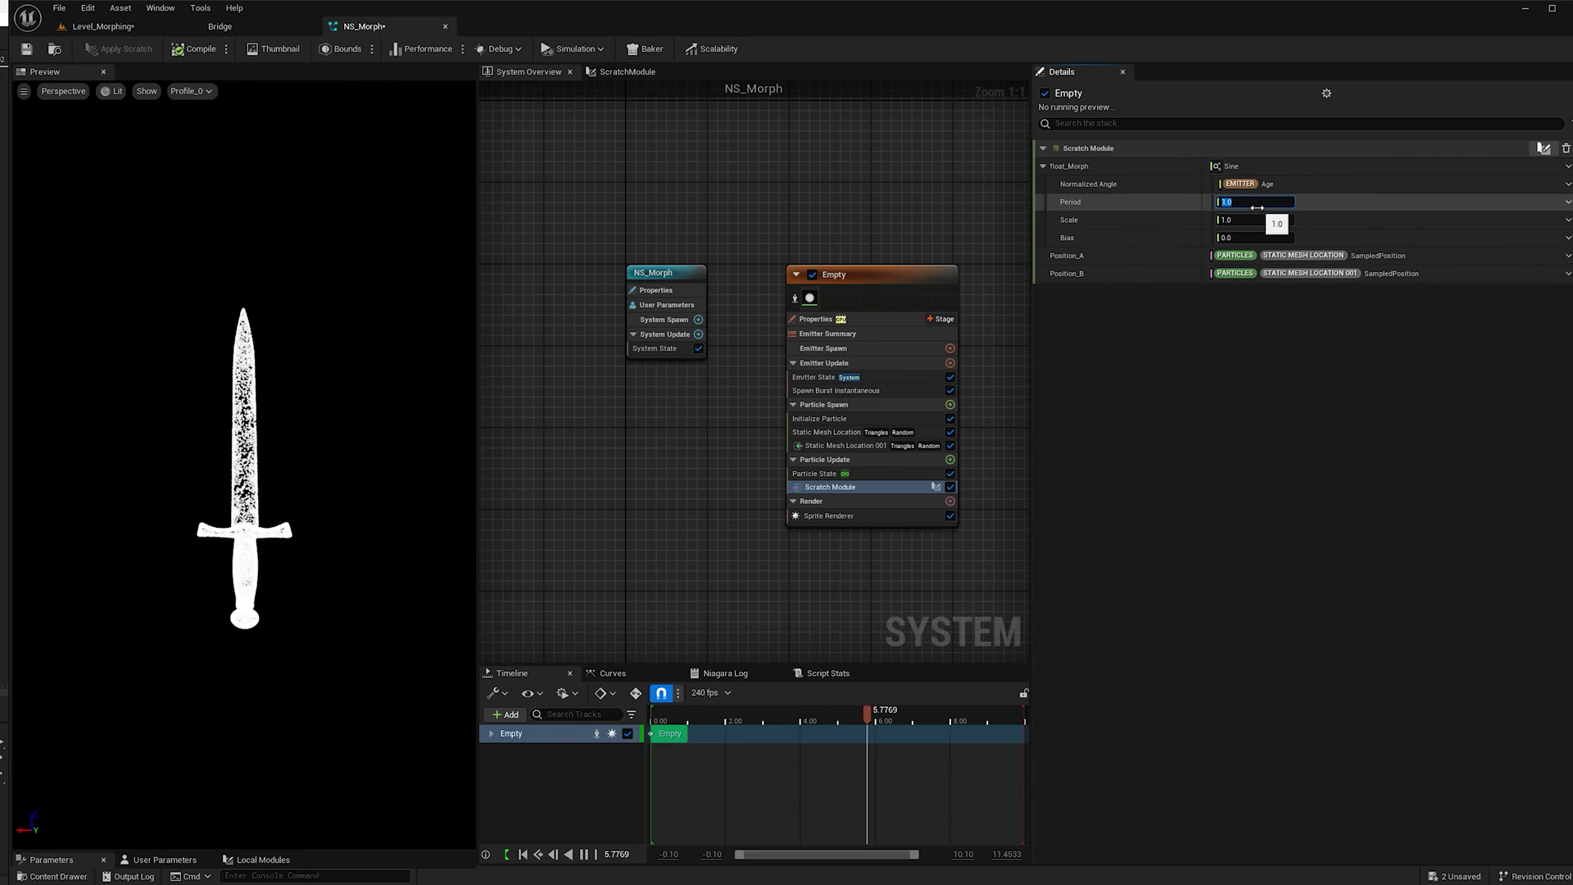
pyautogui.write('6')
pyautogui.press('Return')
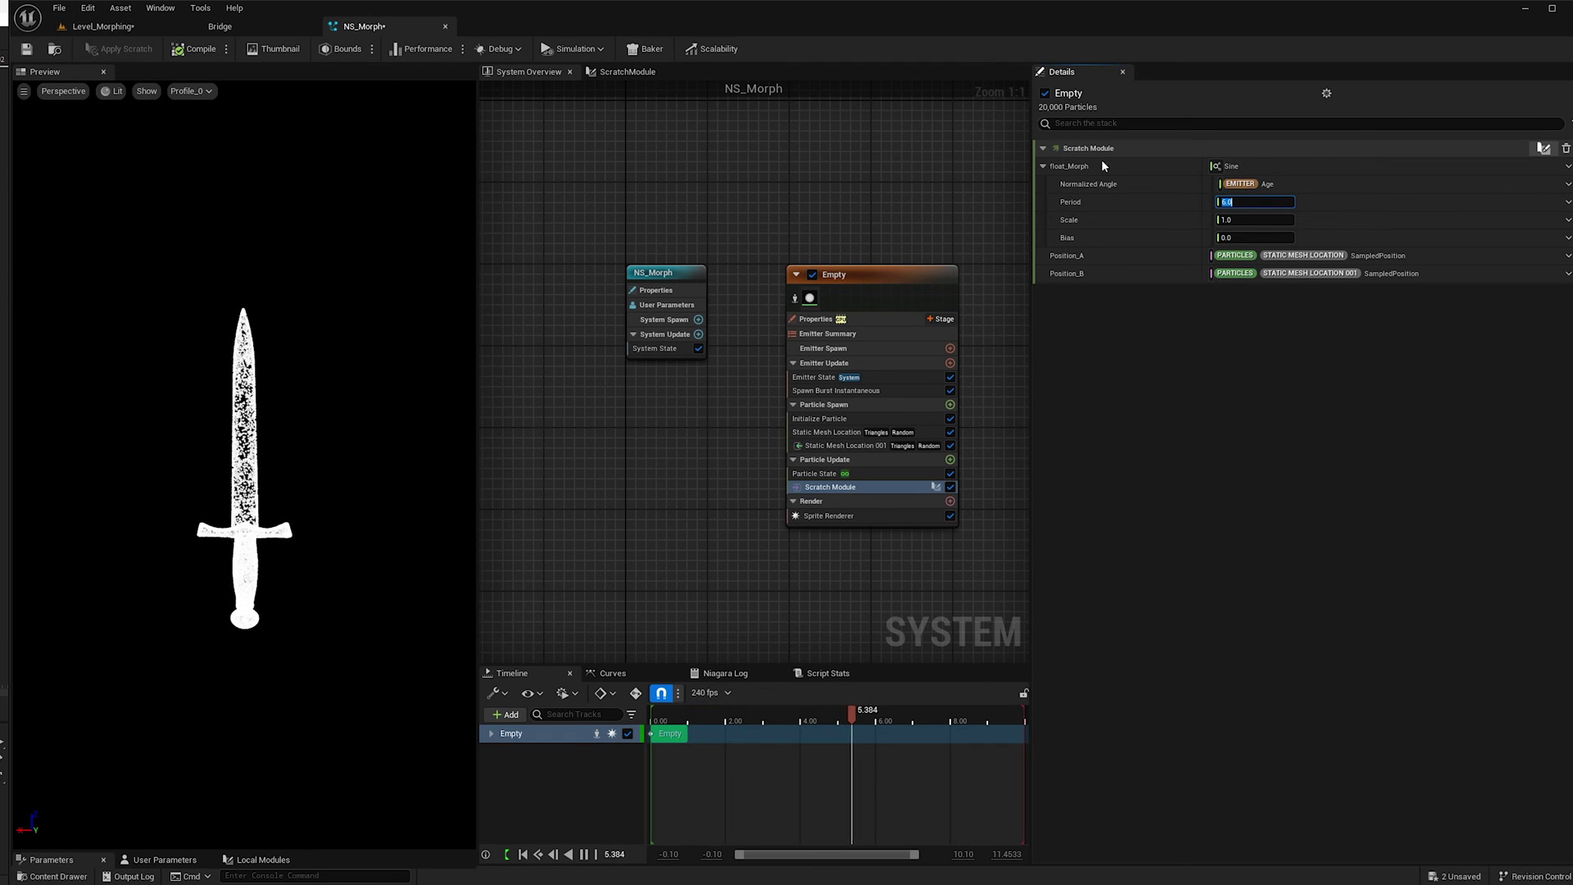
pyautogui.click(1230, 218)
pyautogui.write('2')
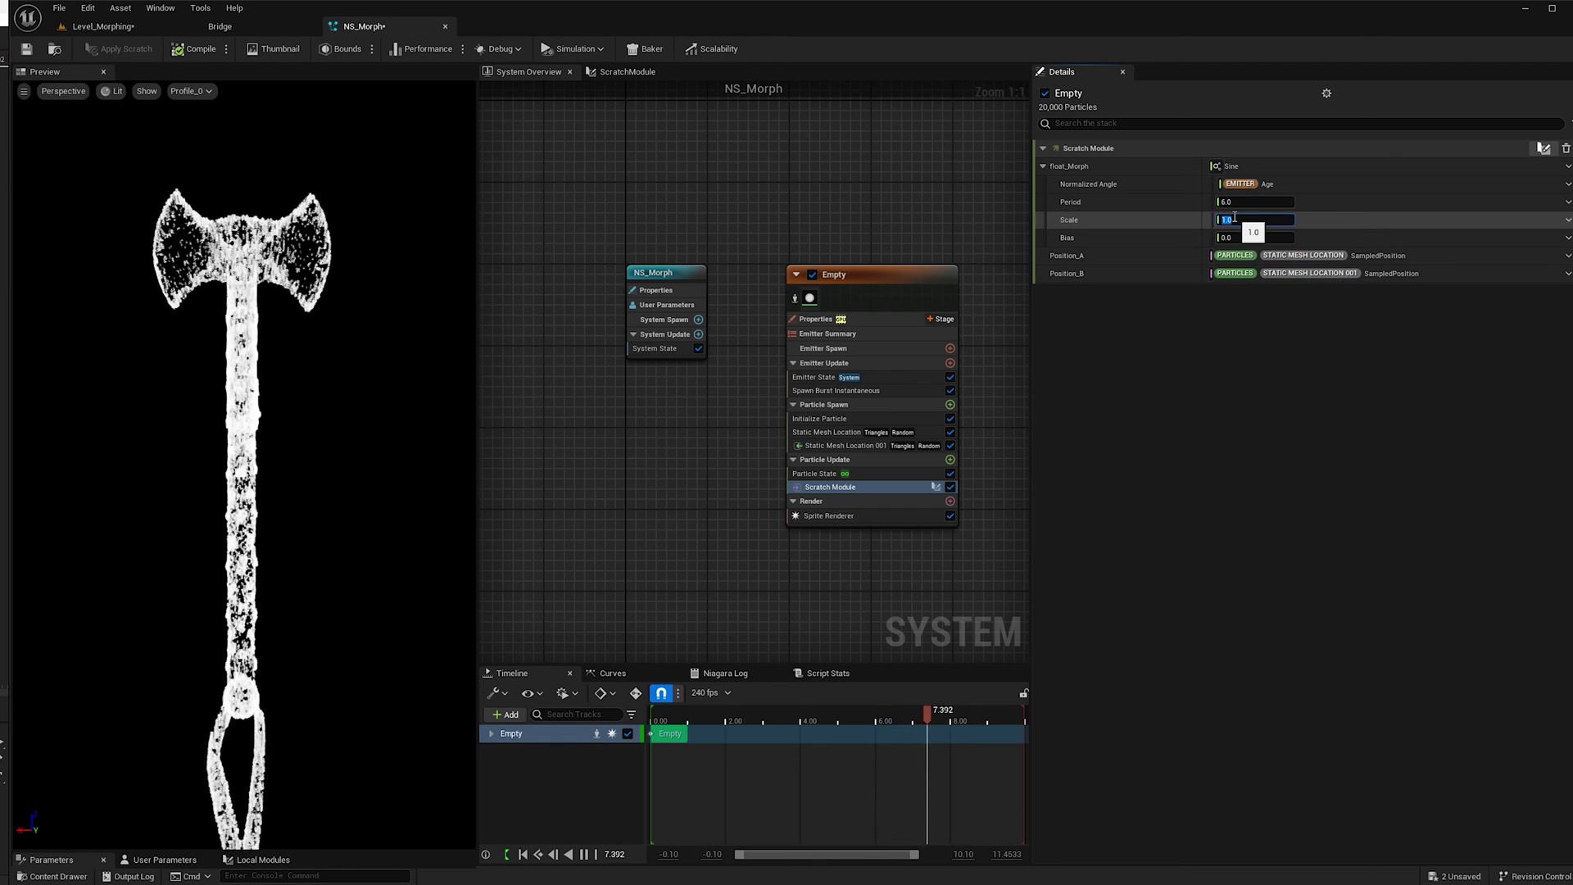
pyautogui.press('Return')
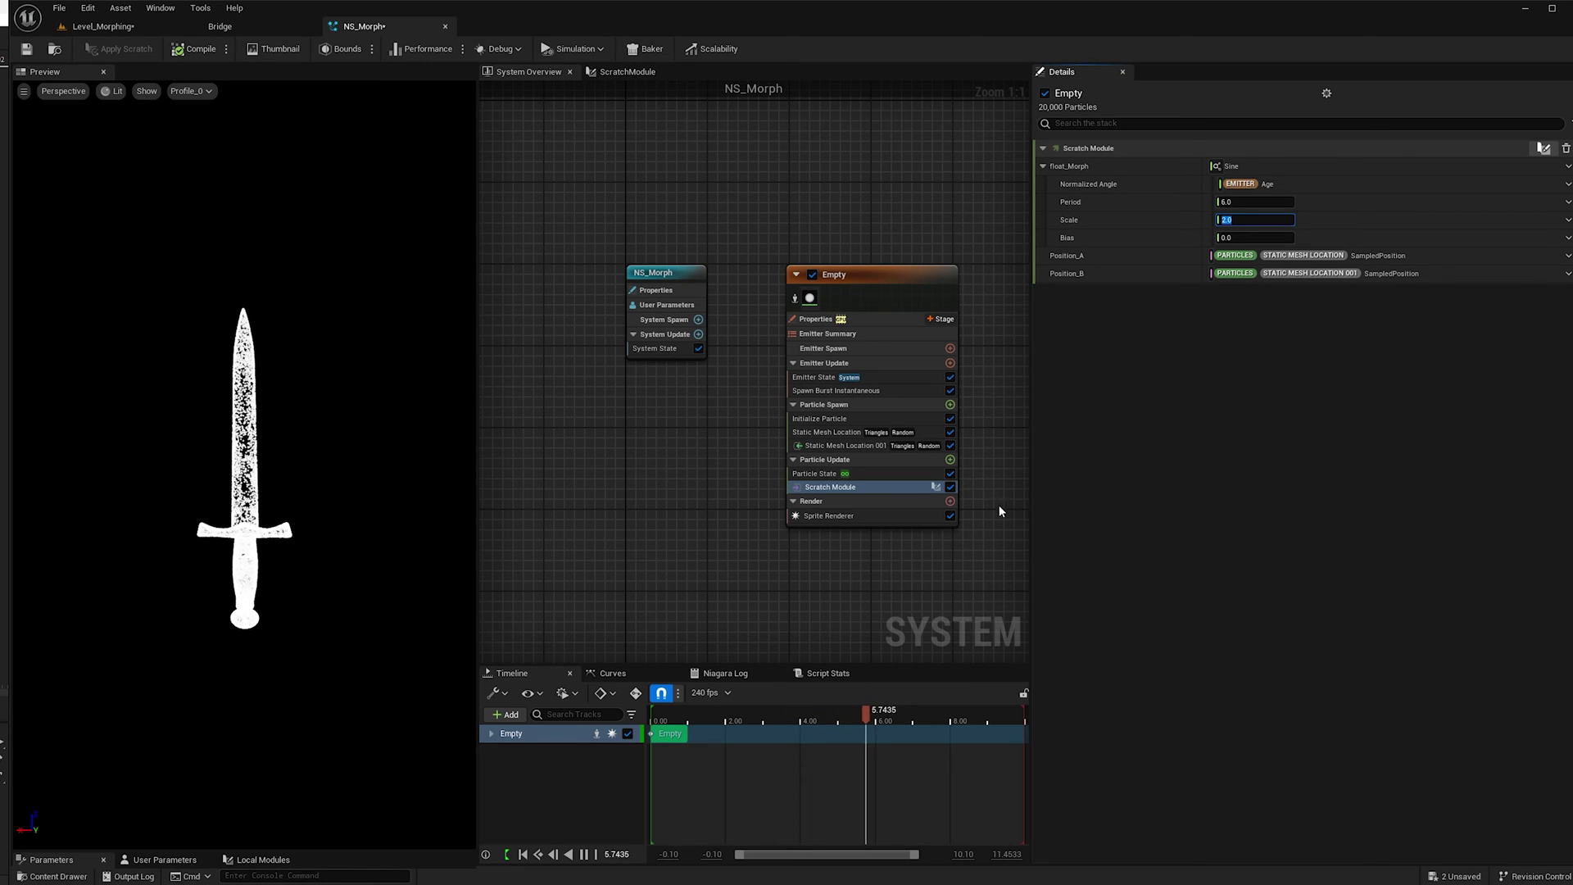
# Add a Scale Color module to Particle Update and drive Scale RGB through Make Vector from Linear Color RGB with Color from Curve
pyautogui.click(950, 459)
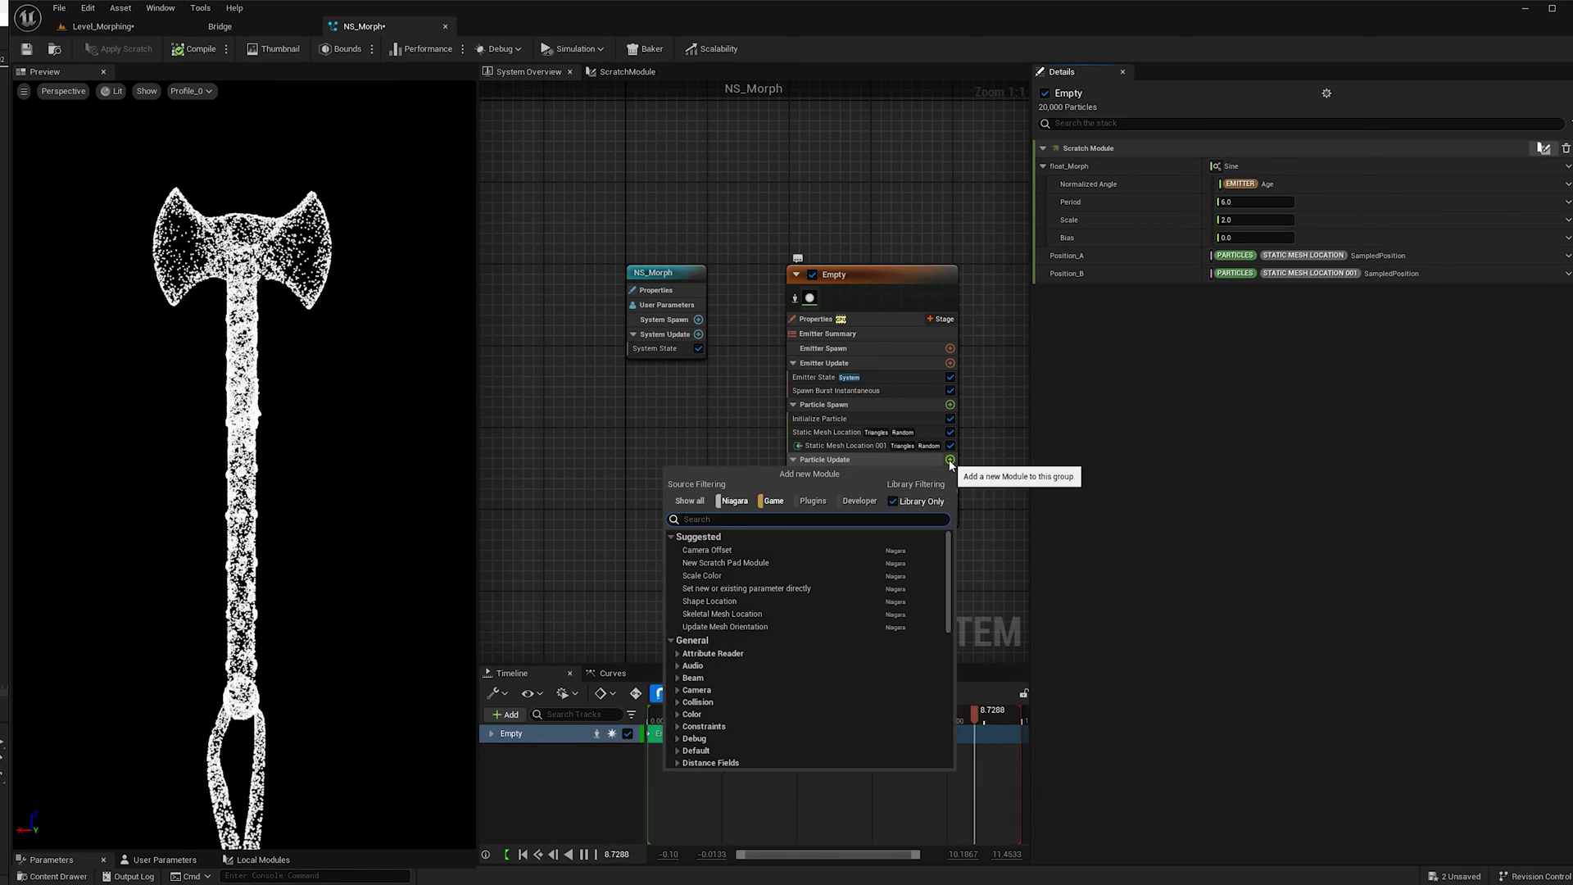
pyautogui.click(683, 577)
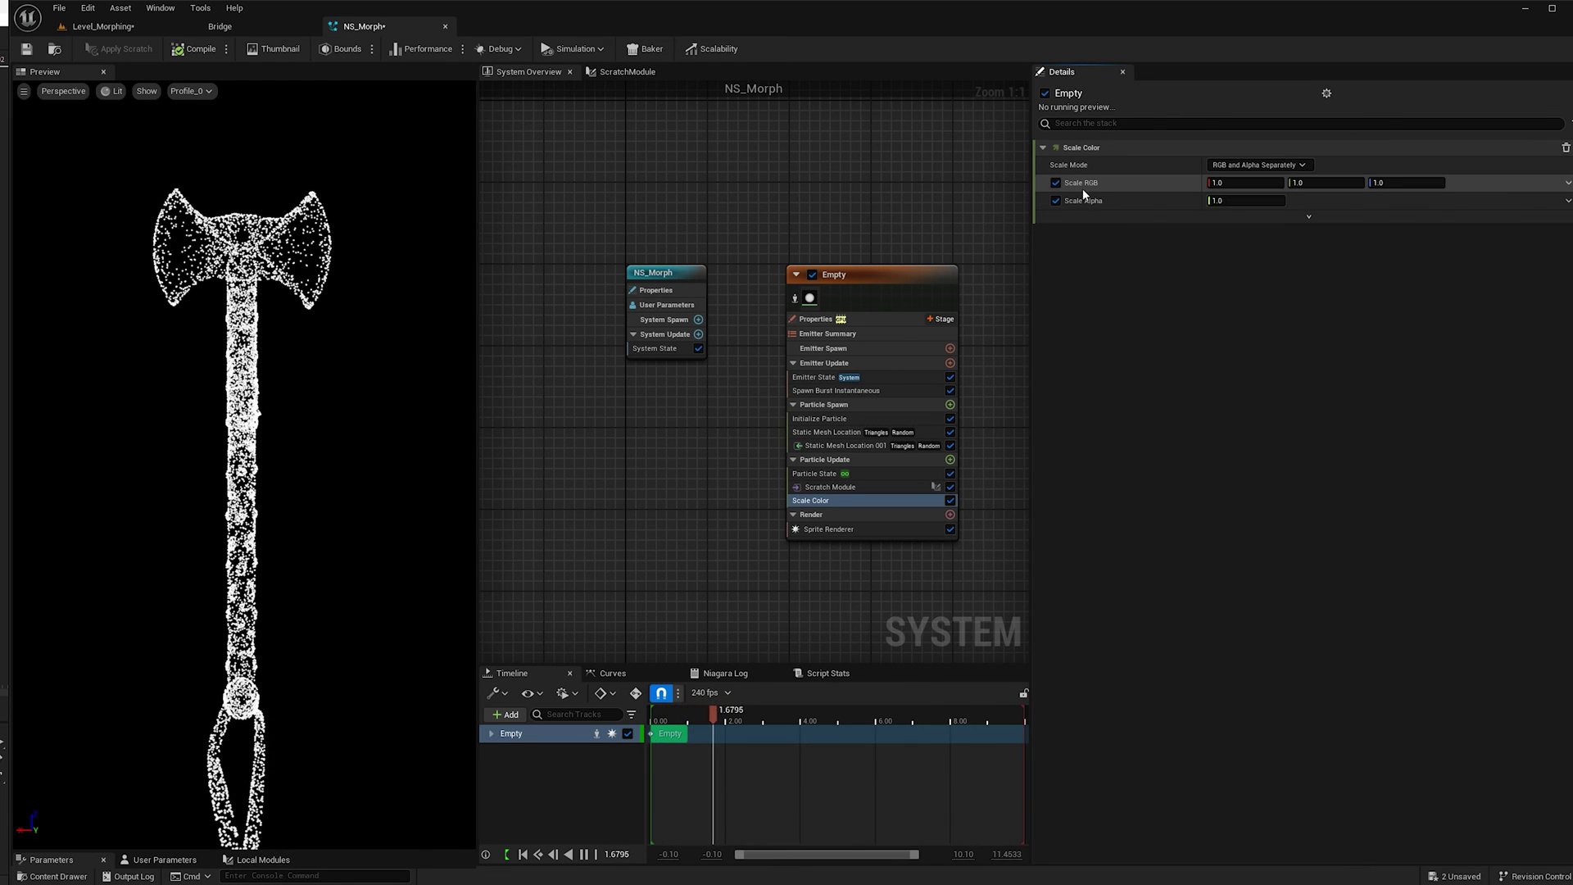
pyautogui.click(1566, 185)
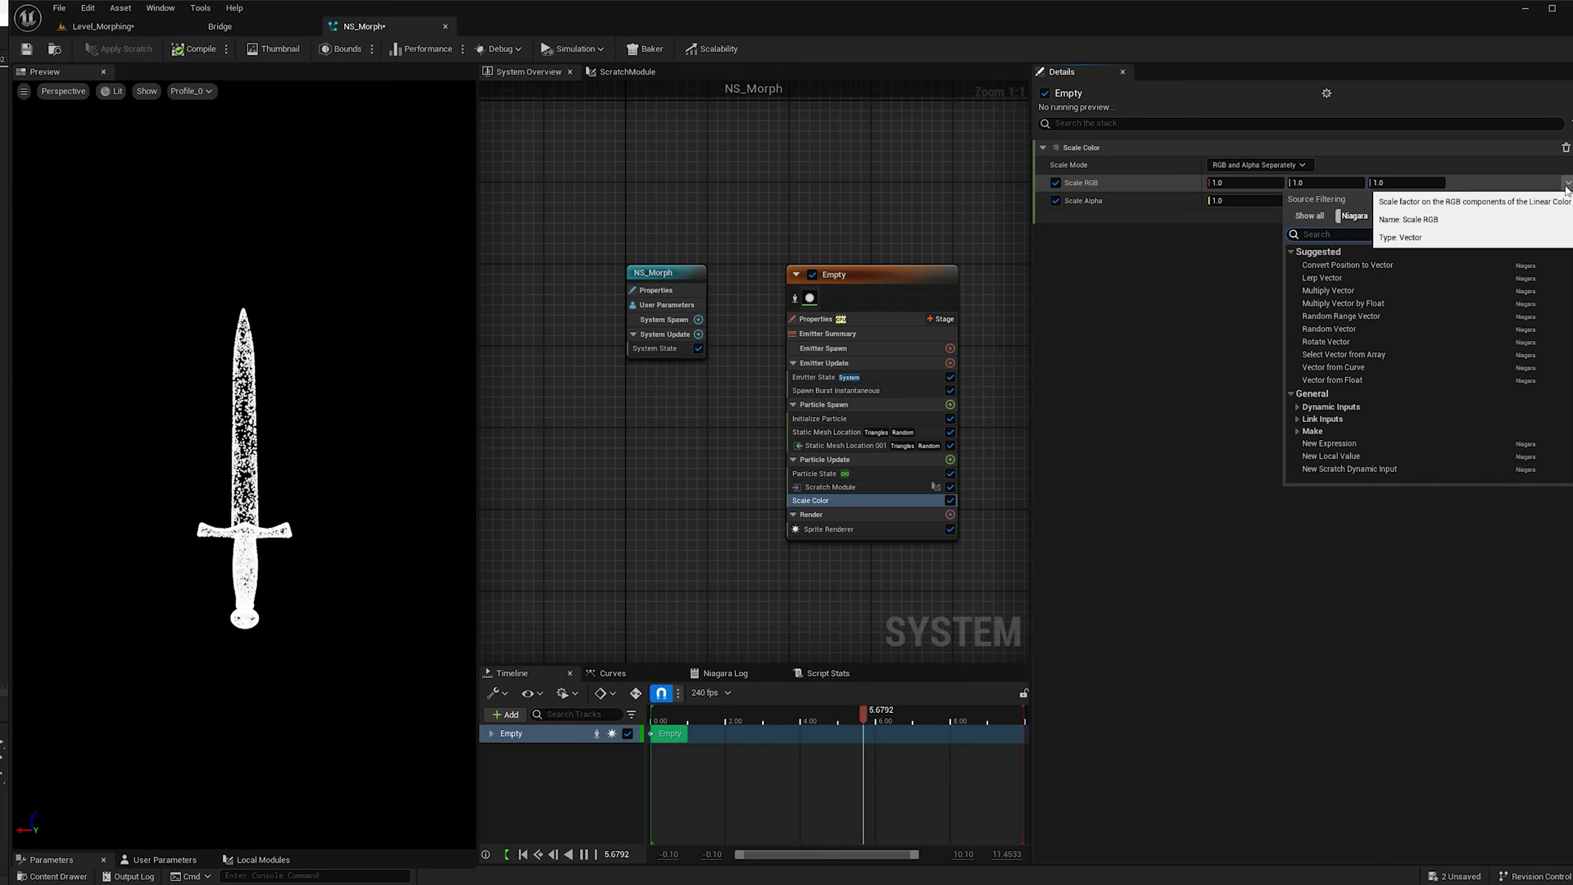
pyautogui.write('lin')
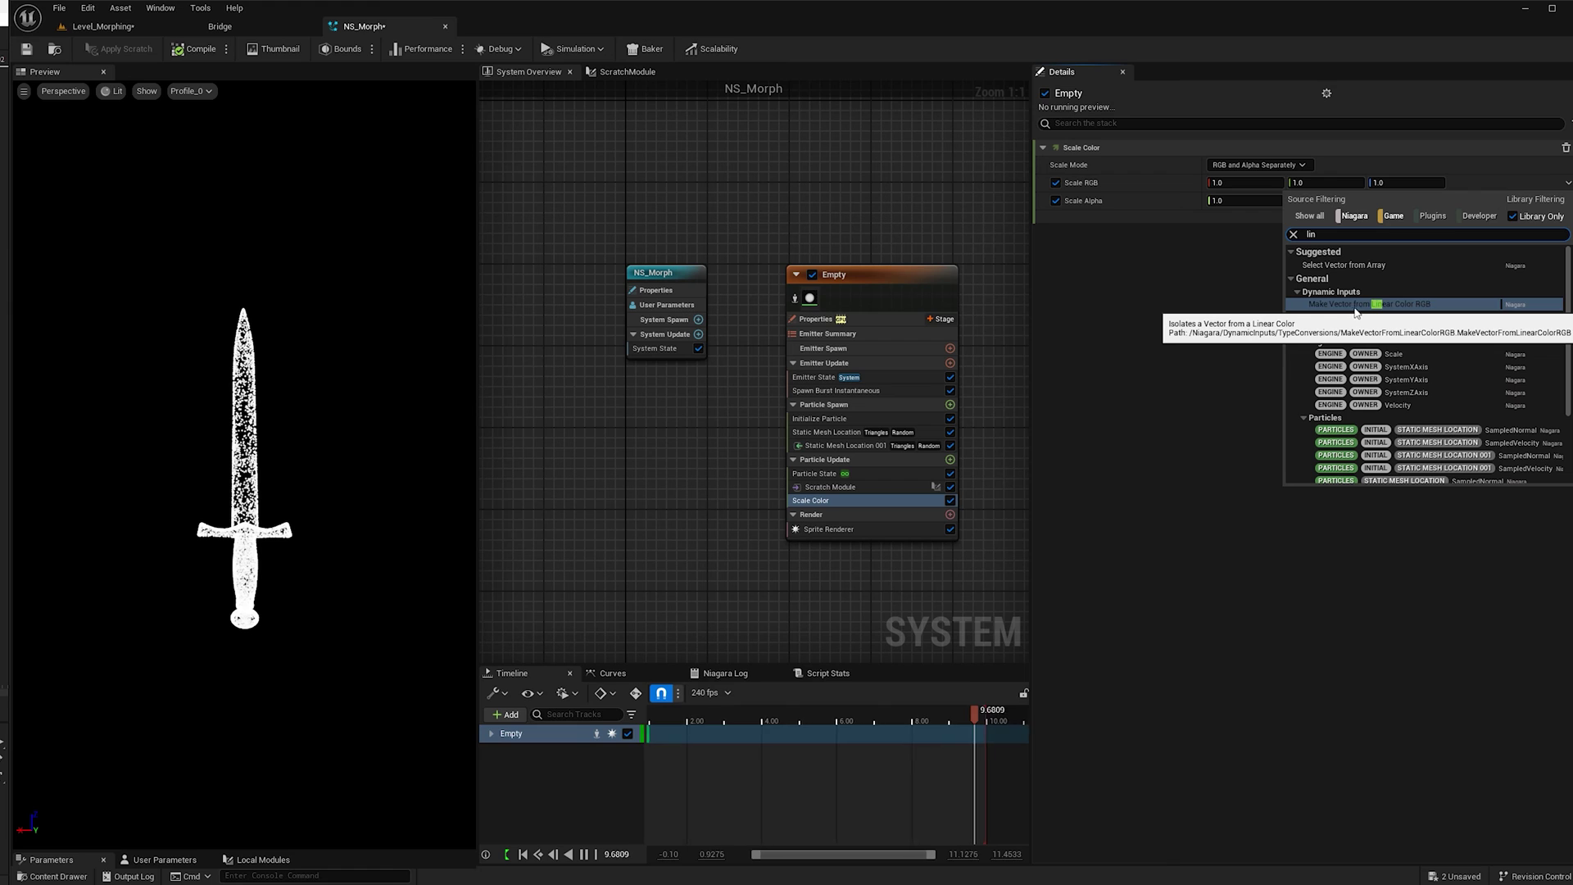
pyautogui.click(1383, 305)
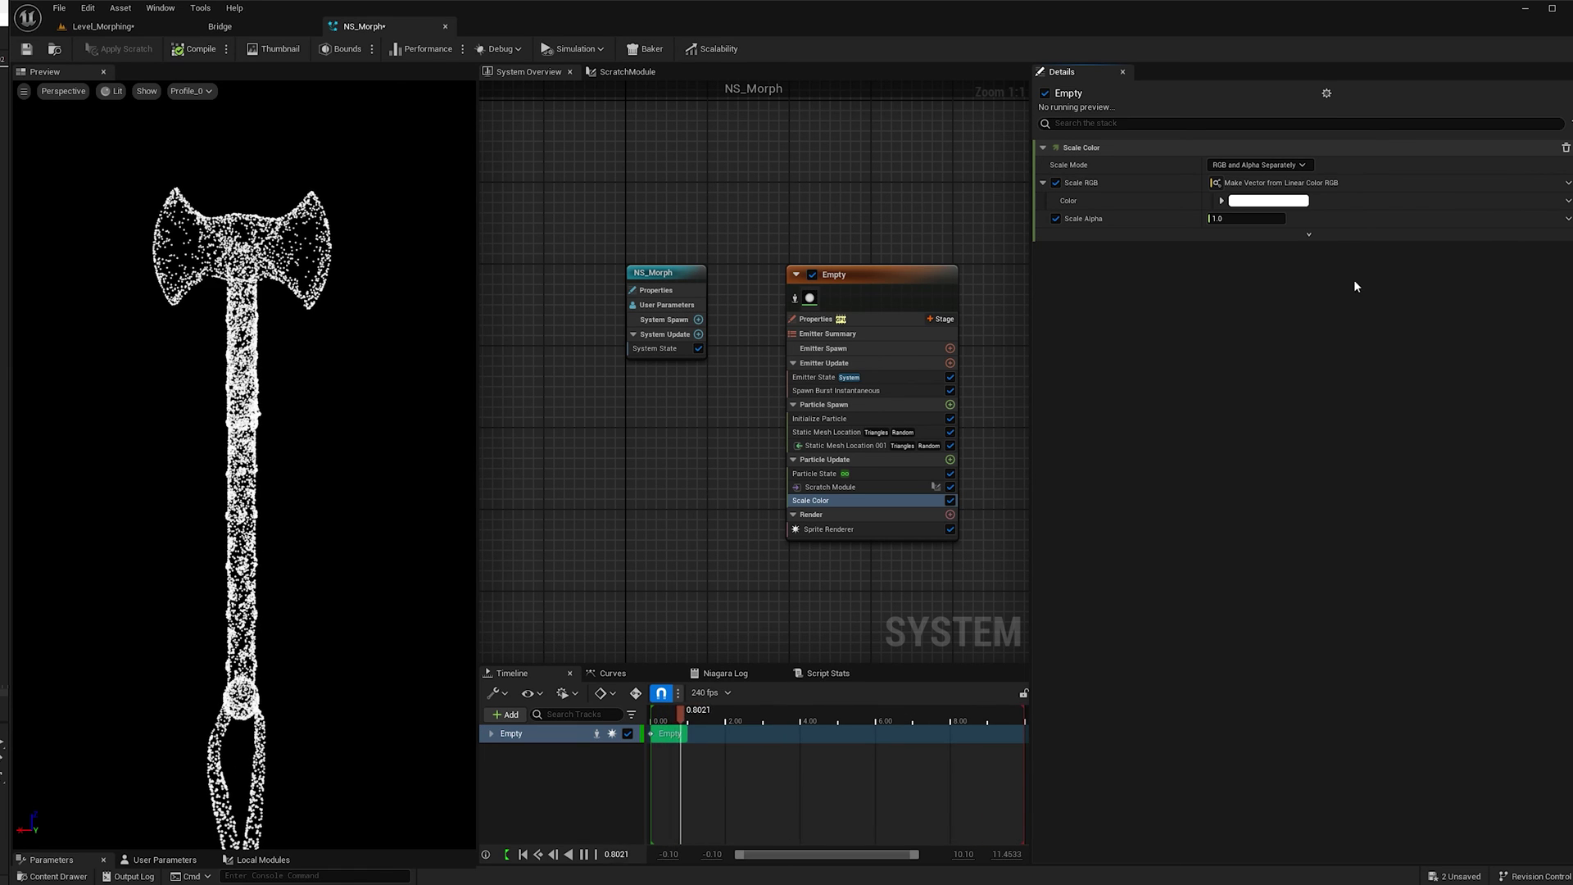
pyautogui.click(1568, 200)
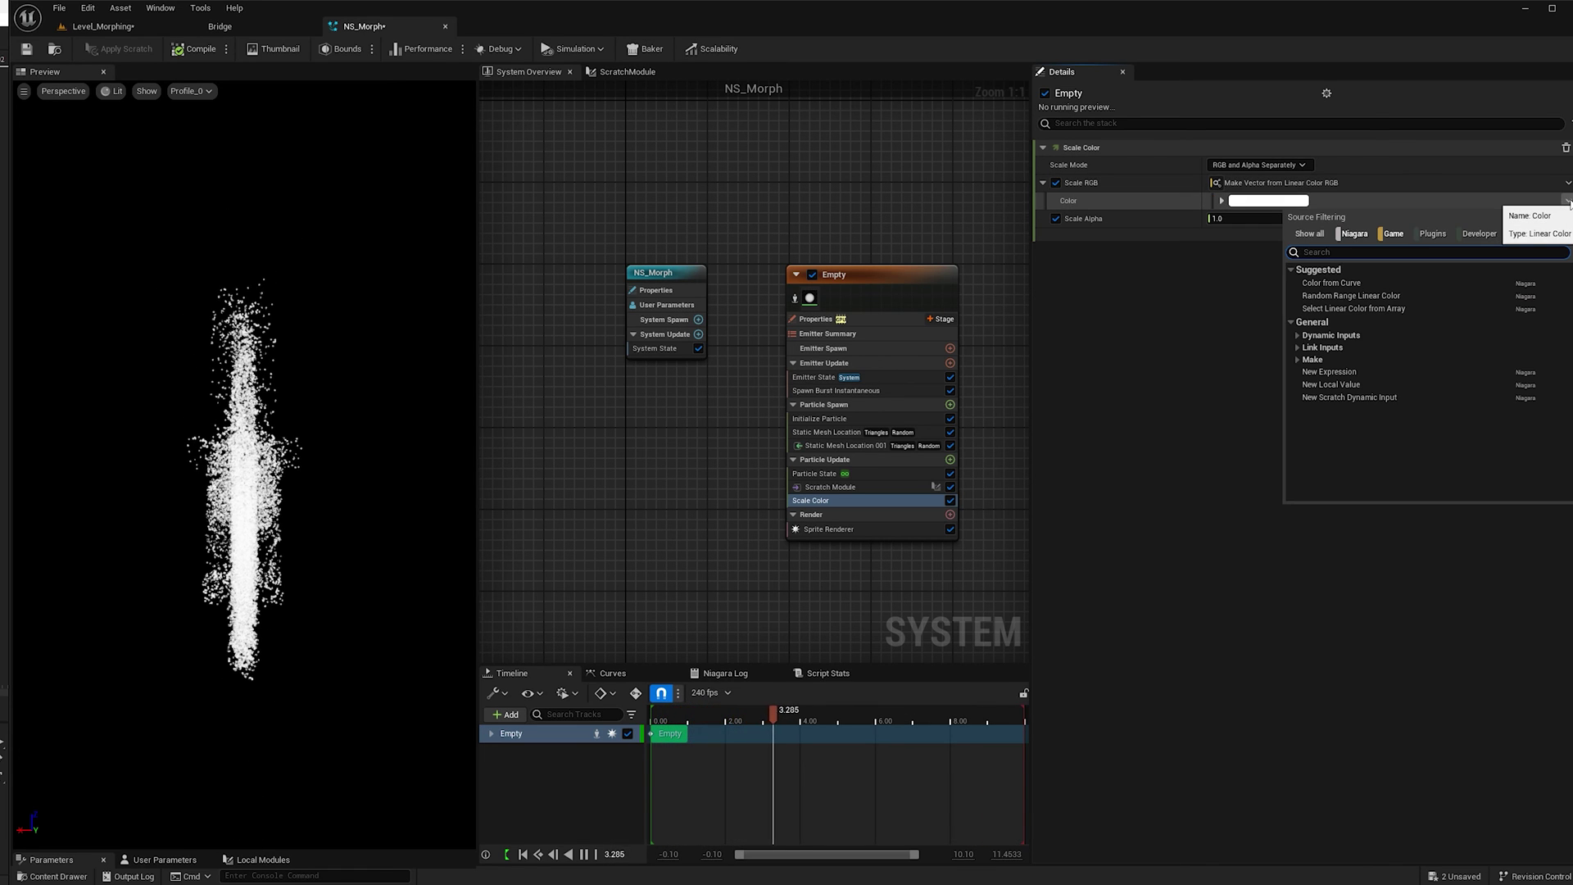
pyautogui.click(1332, 283)
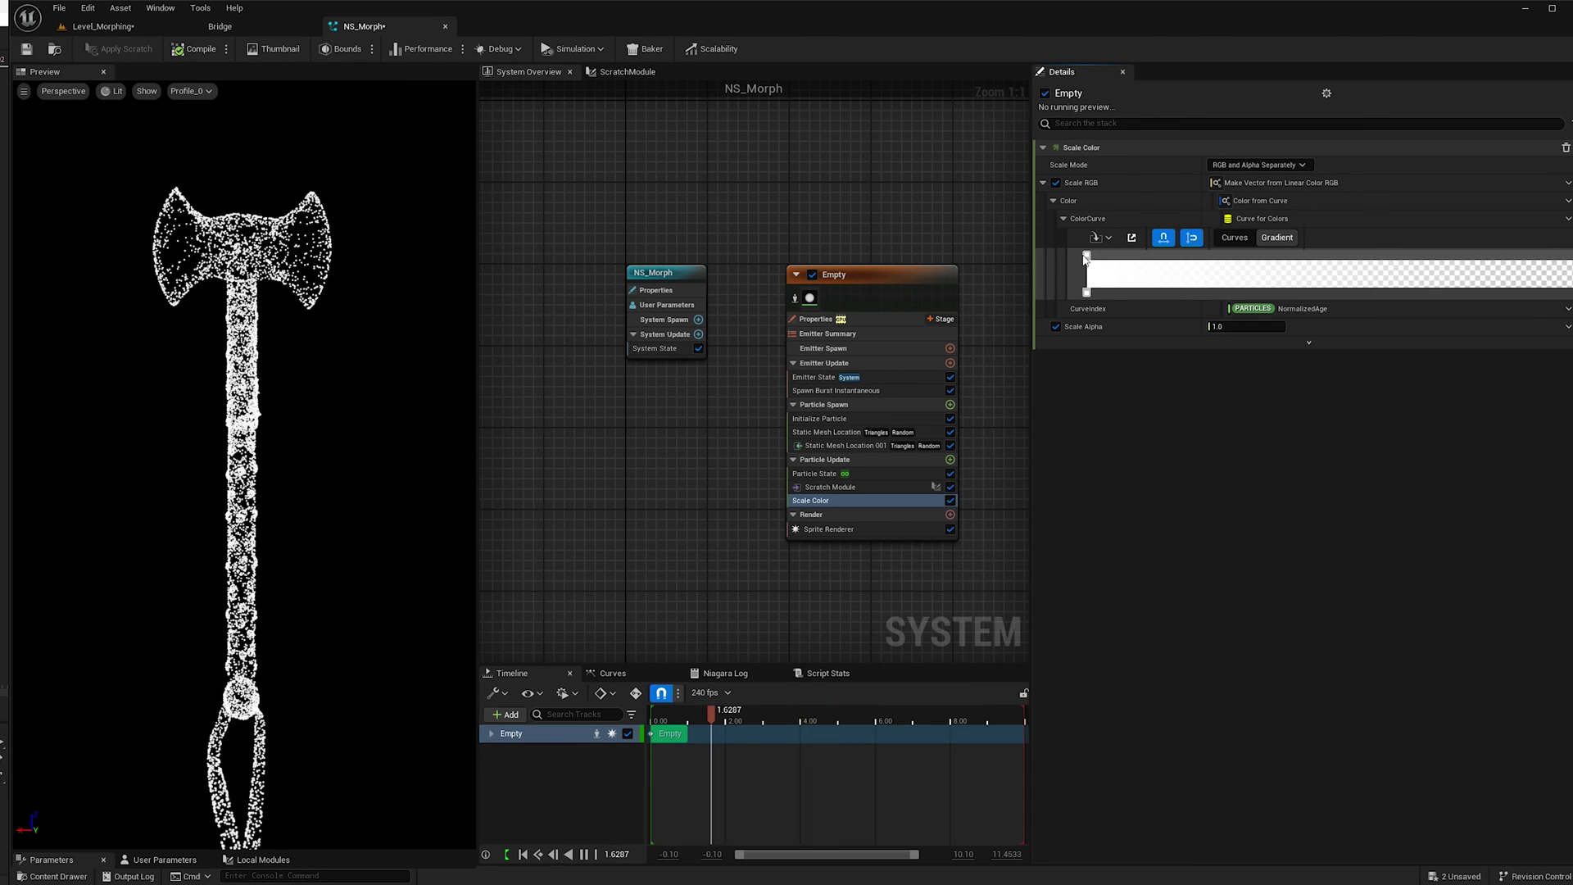
# Color the curve gradient from blue (sRGB 0094FFFF) at its start to red (sRGB FF0023FF) at its end, with end opacity 1
pyautogui.doubleClick(1088, 256)
pyautogui.click(1120, 326)
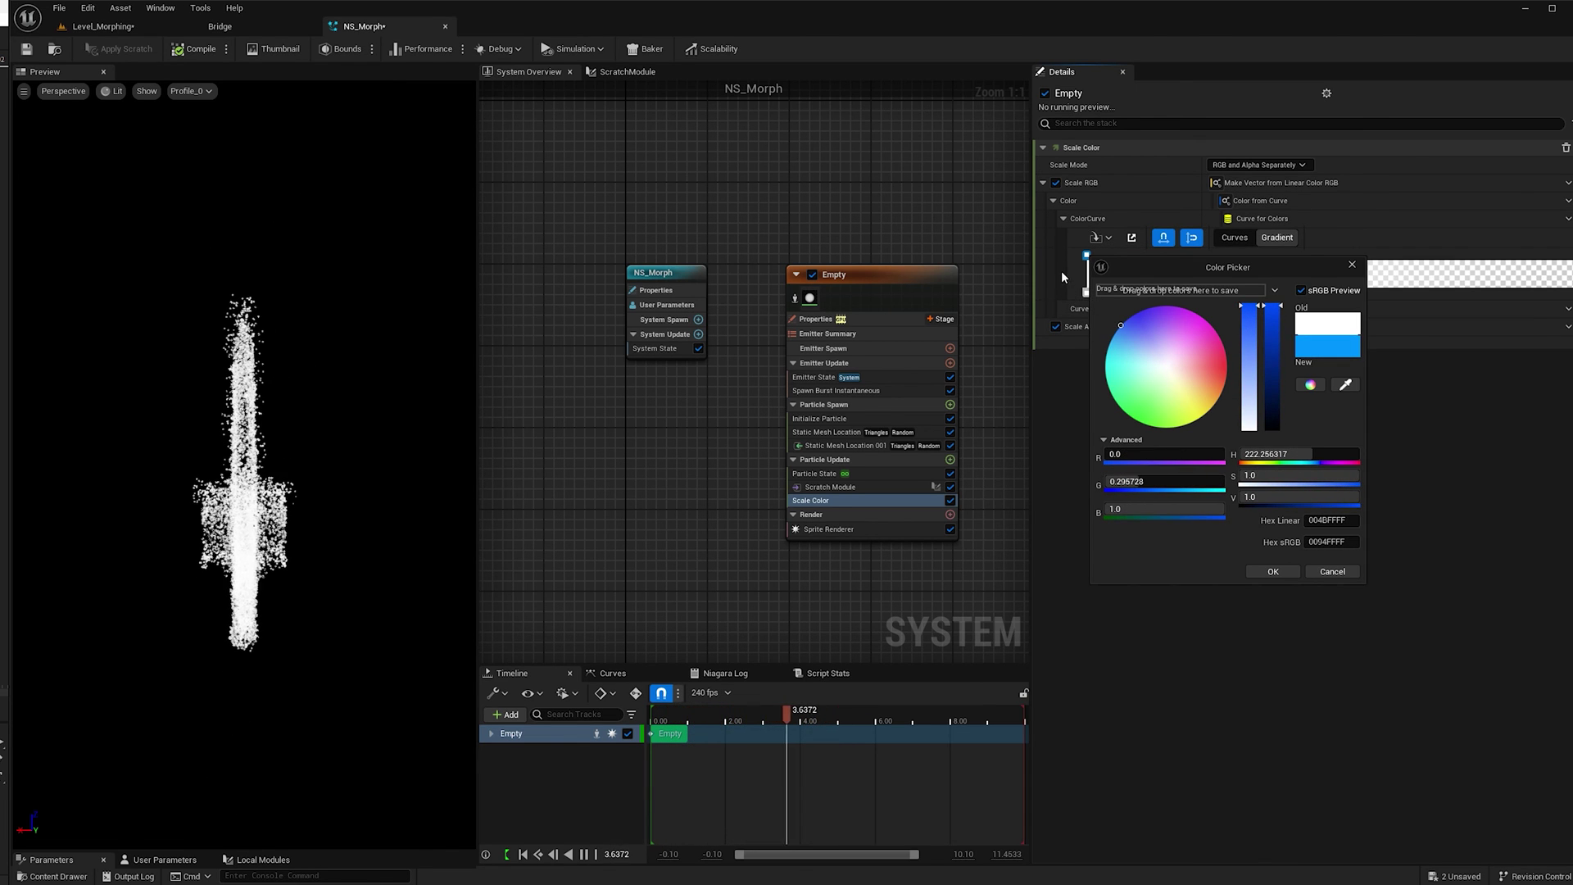
pyautogui.click(1273, 571)
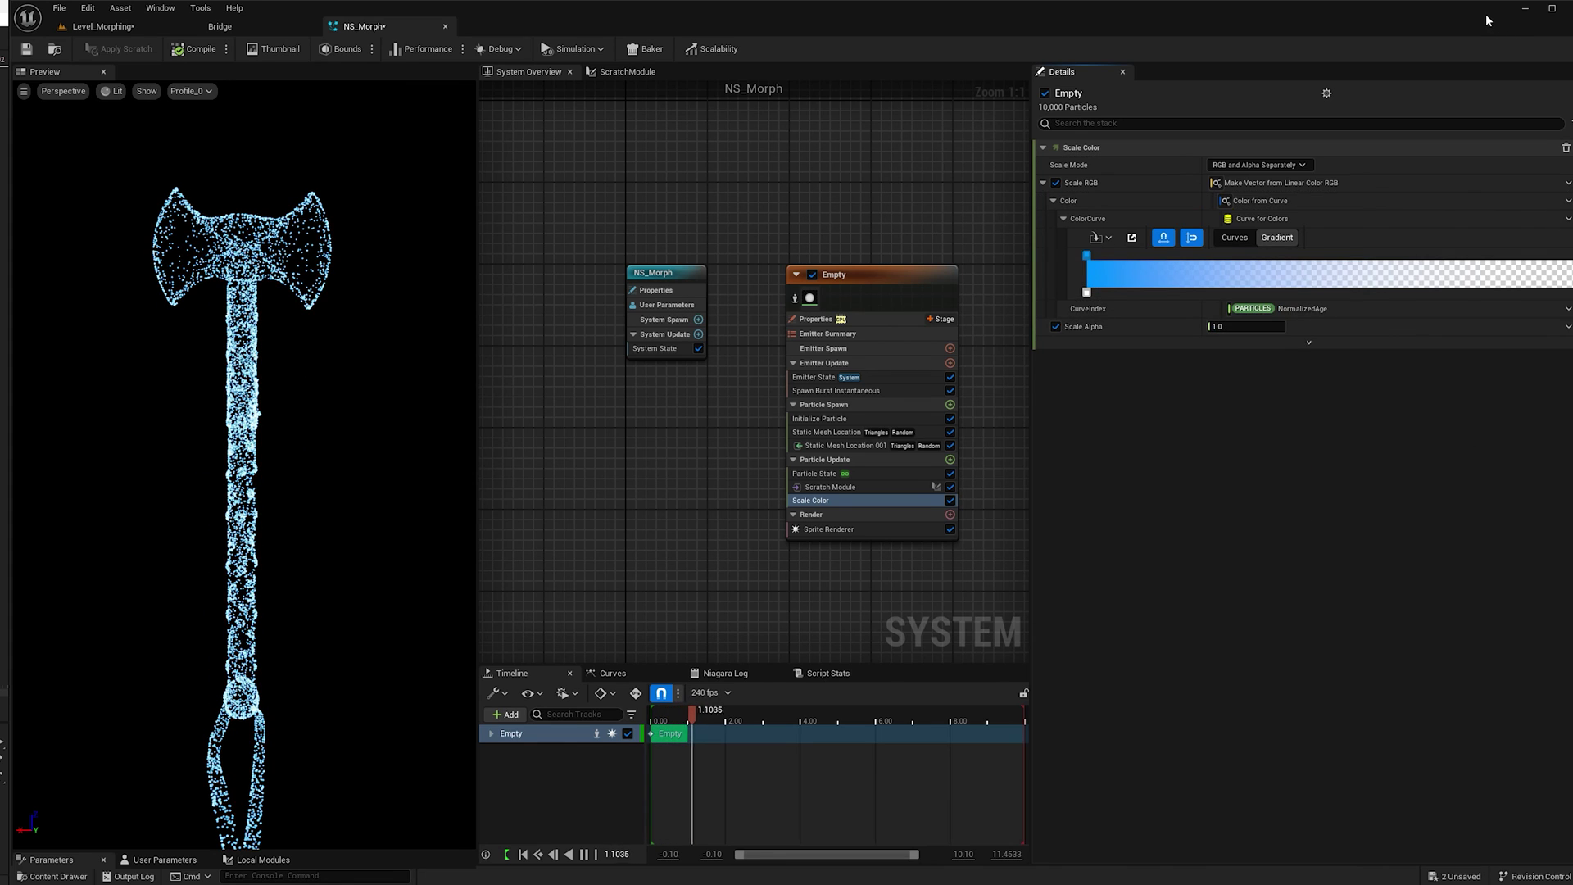
pyautogui.doubleClick(1567, 257)
pyautogui.click(1423, 362)
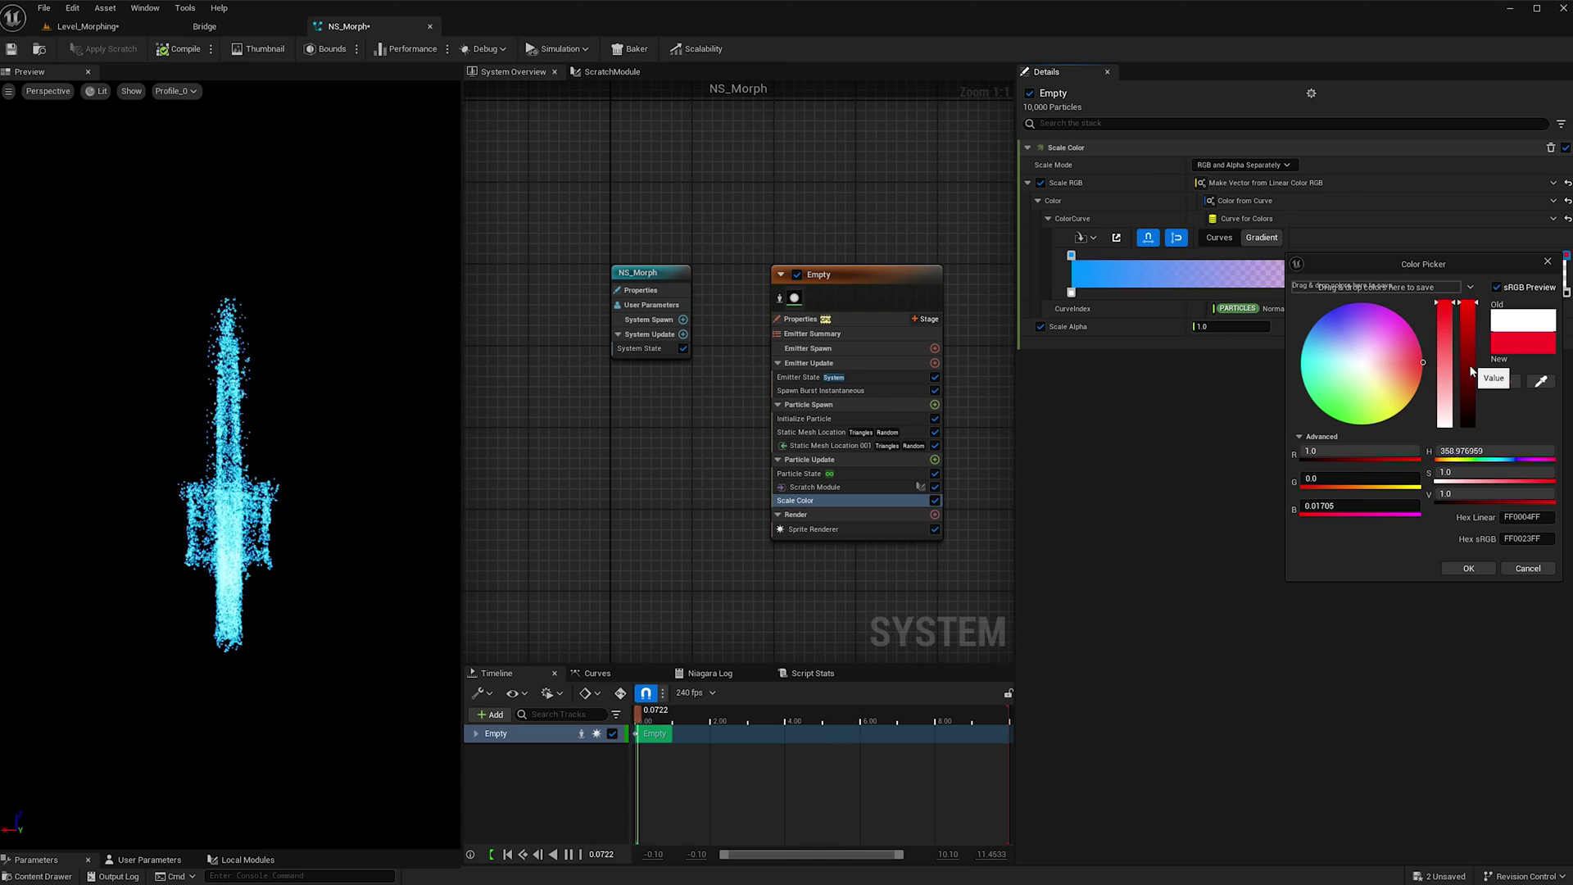
pyautogui.click(1486, 567)
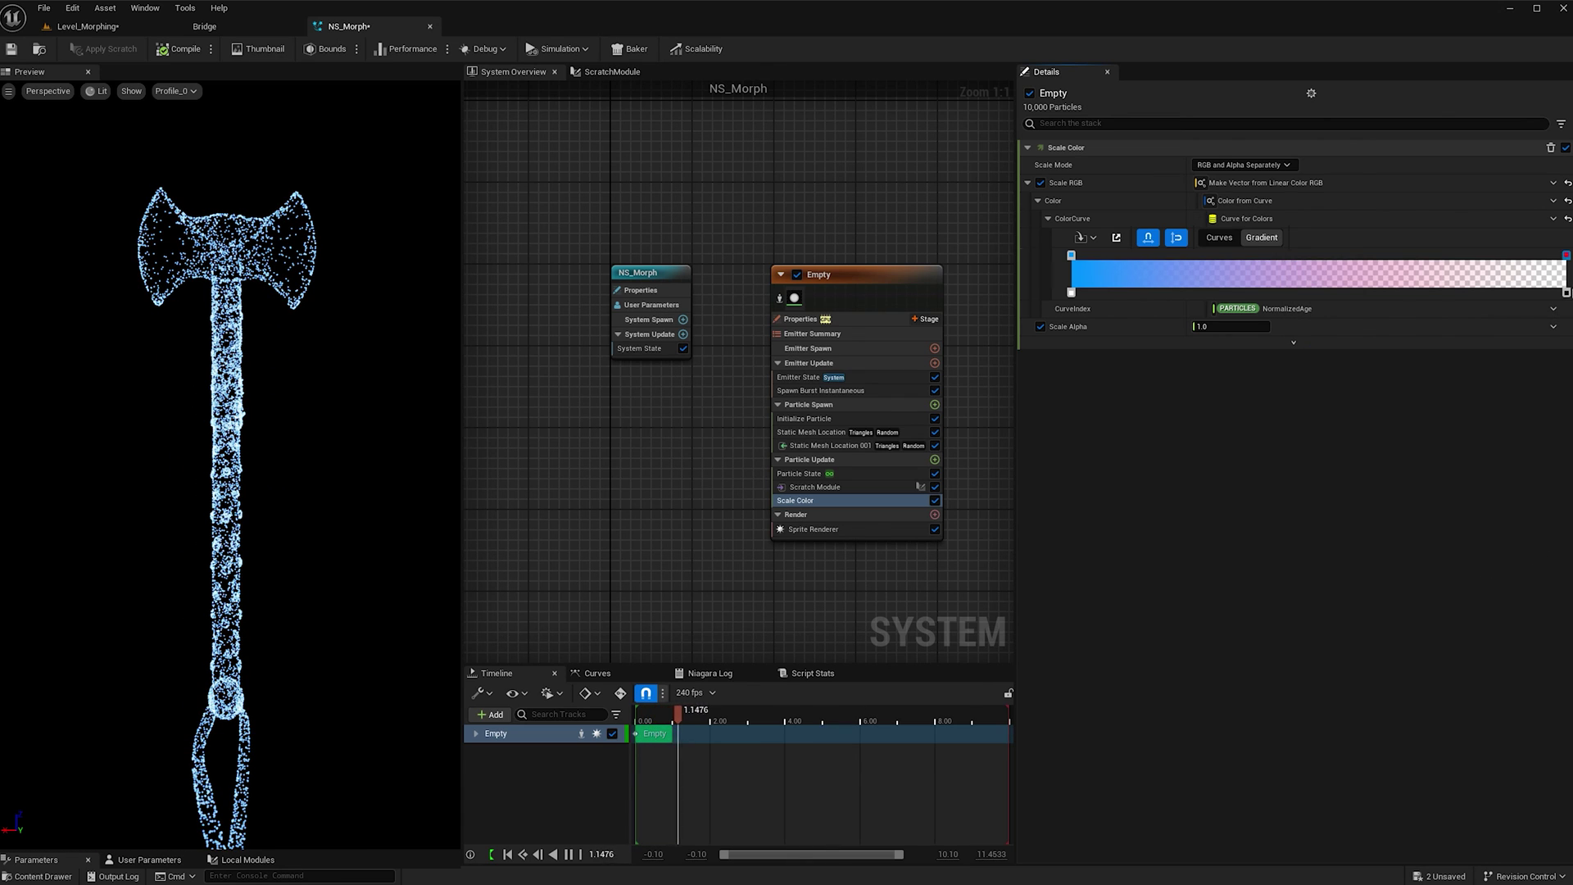
pyautogui.doubleClick(1566, 291)
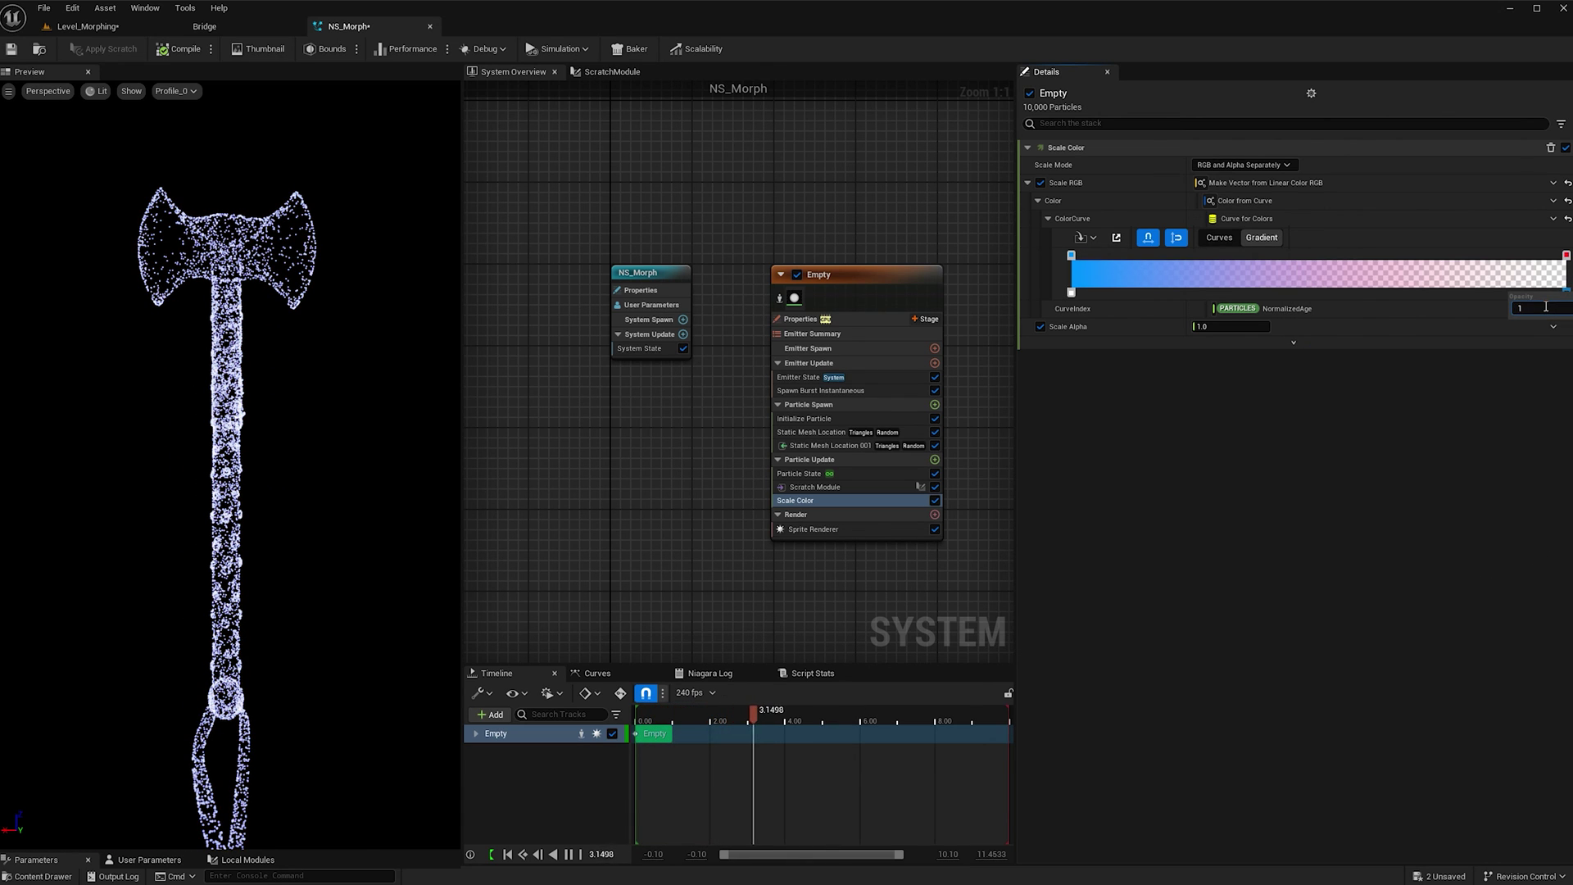
pyautogui.write('1')
pyautogui.press('Return')
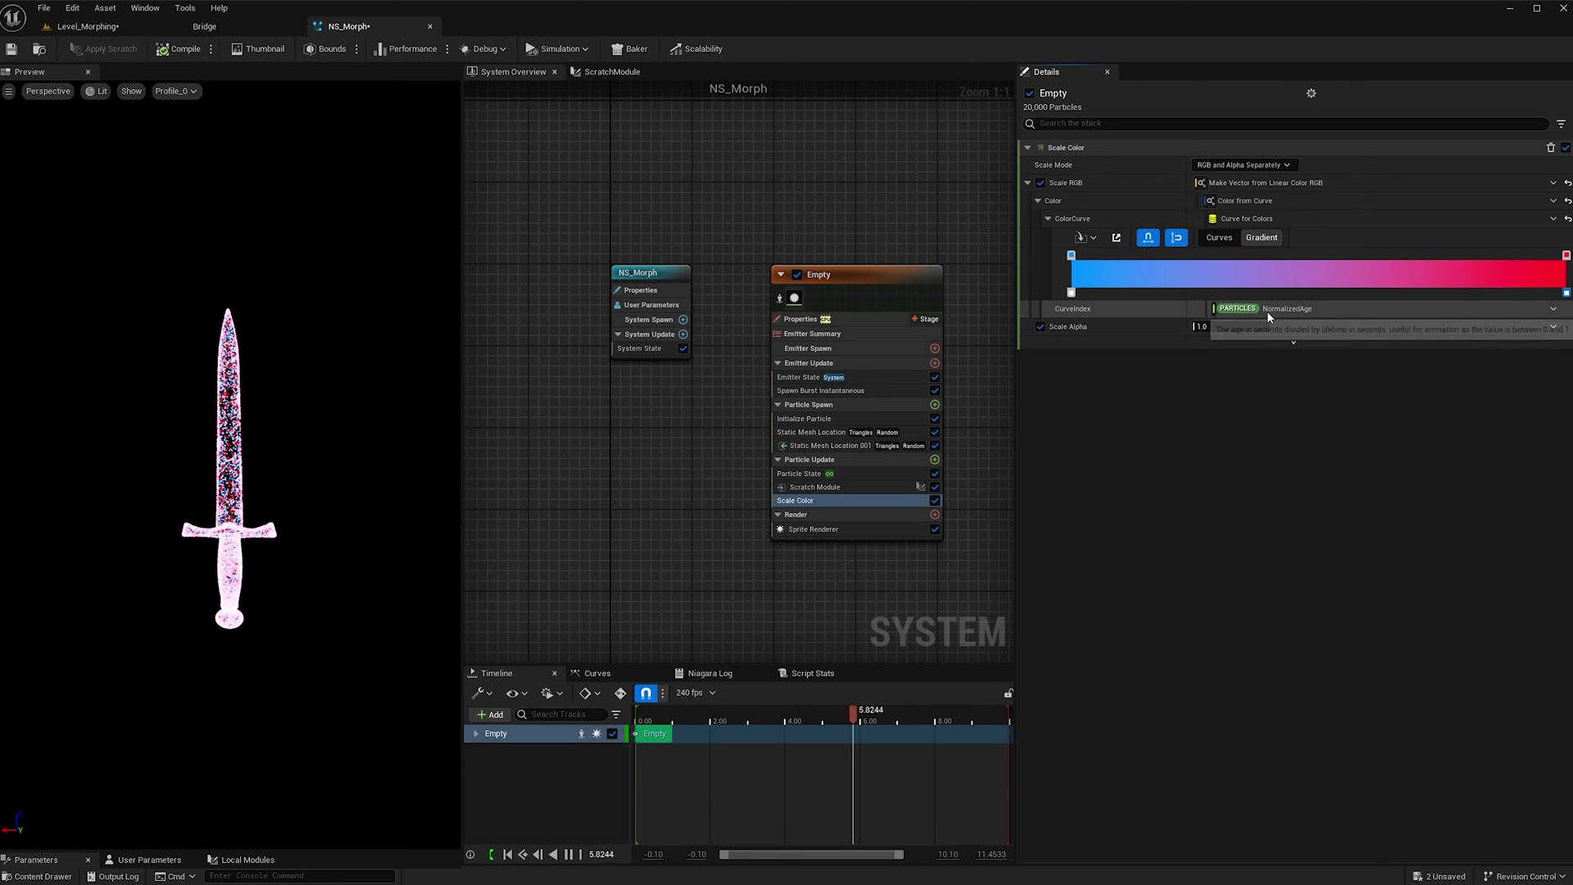
# Drive the color curve's CurveIndex with a Sine dynamic input using period 6 and scale 2
pyautogui.click(1552, 310)
pyautogui.write('sine')
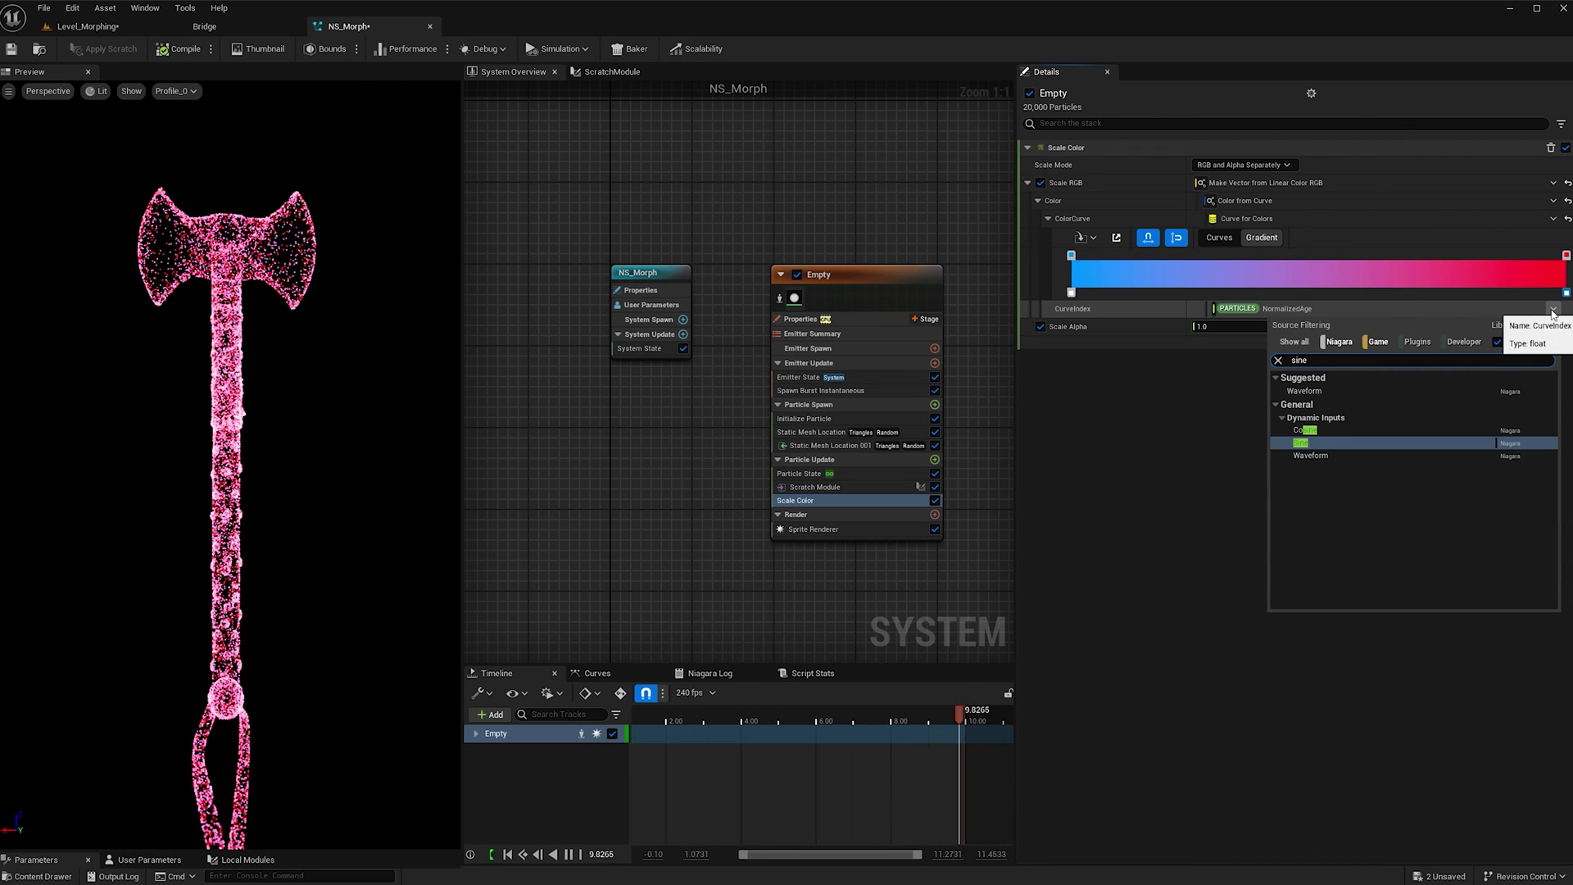
pyautogui.click(1321, 443)
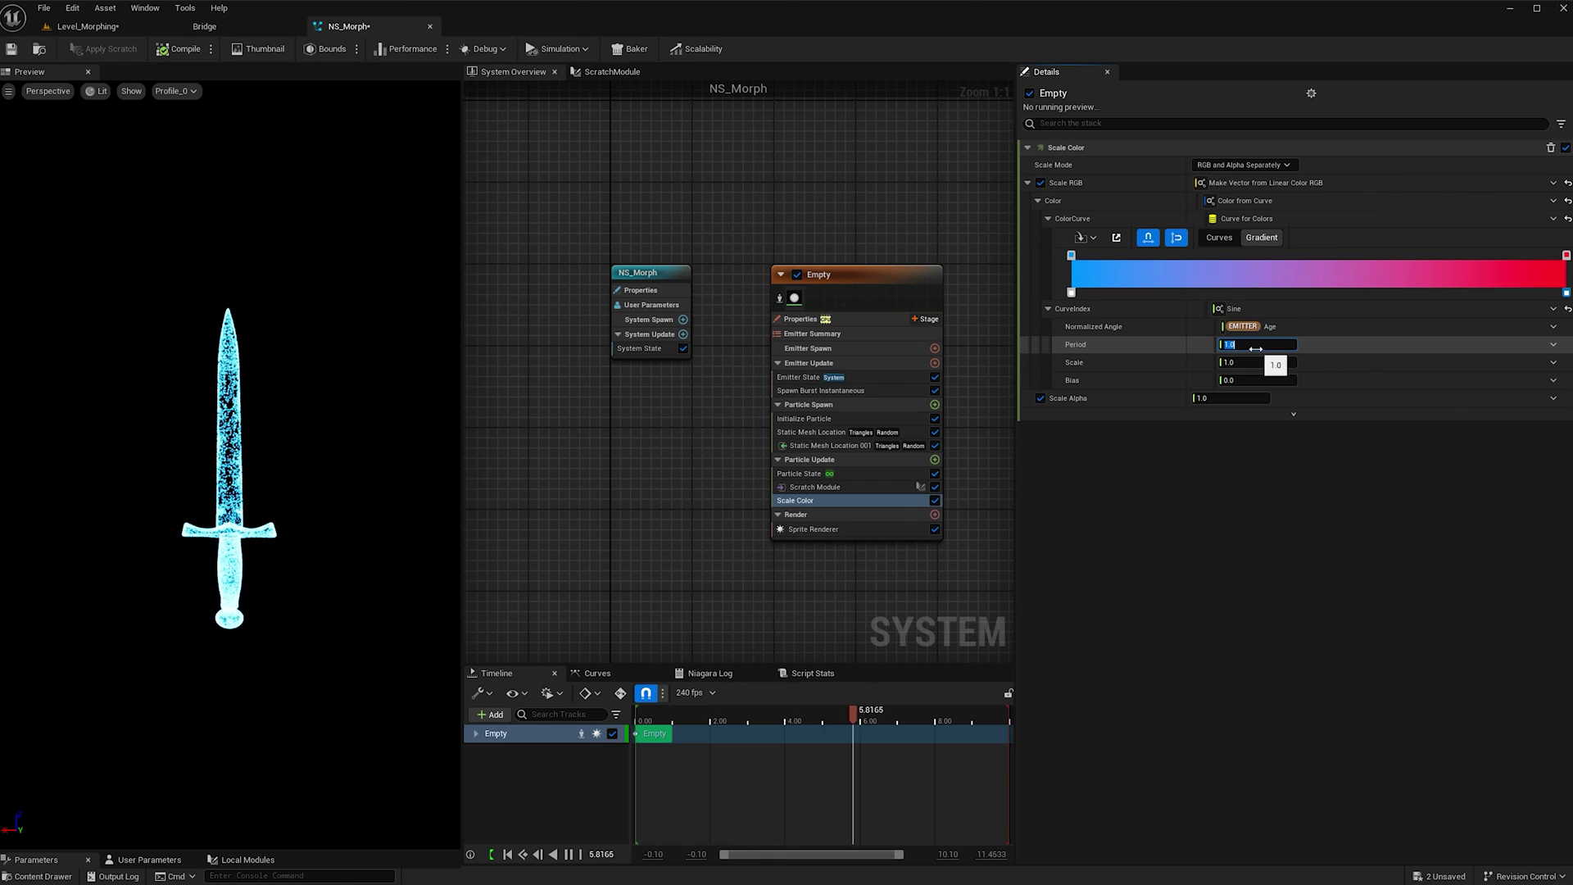
pyautogui.write('6')
pyautogui.press('Return')
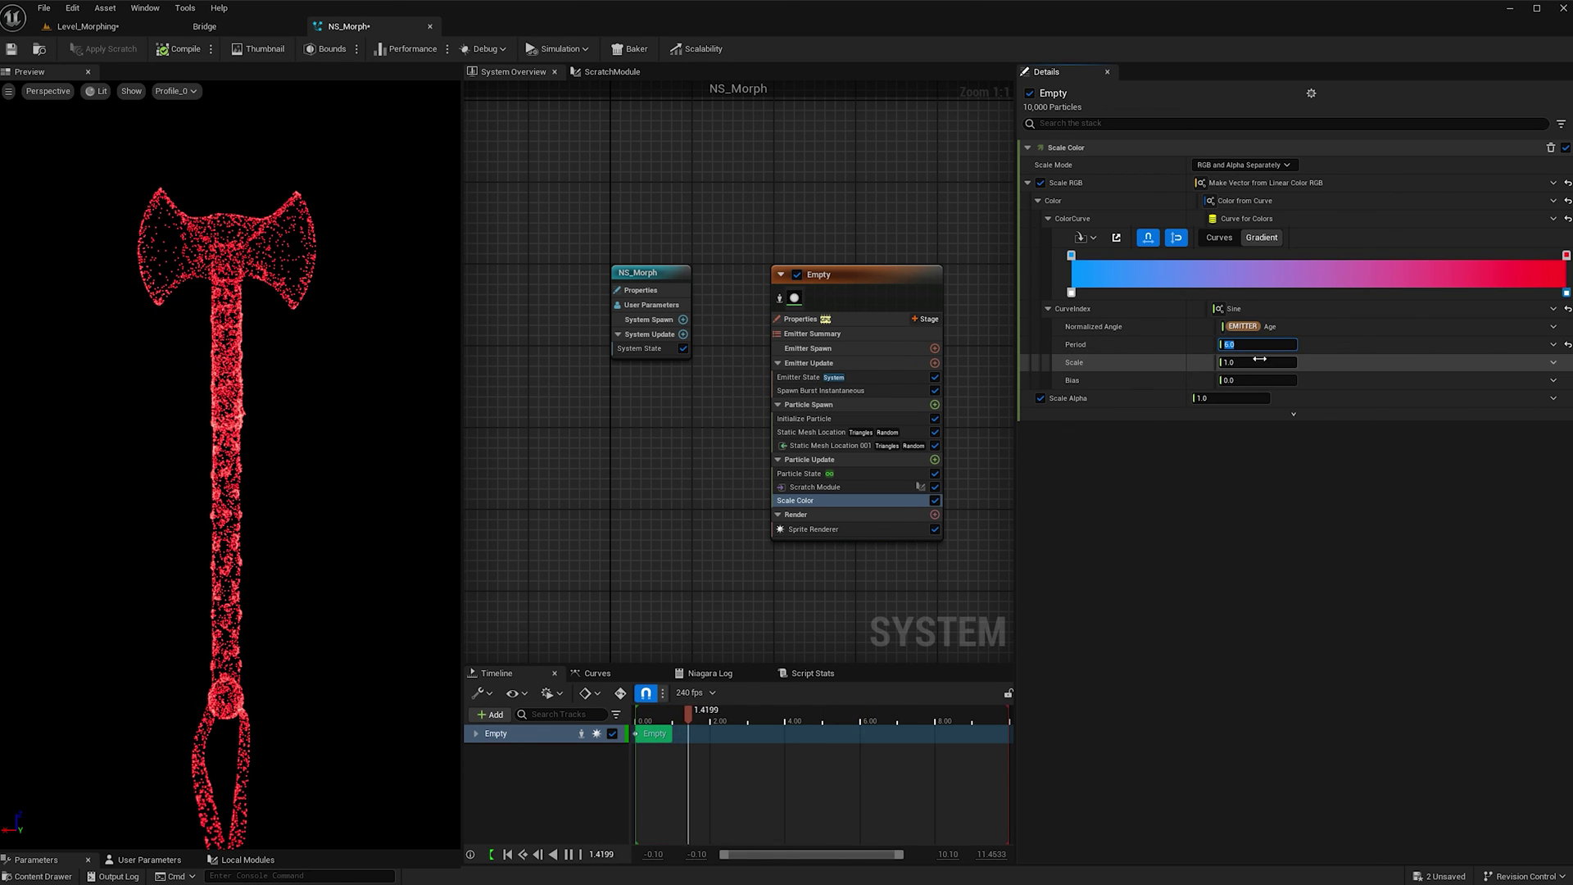
pyautogui.write('2')
pyautogui.press('Return')
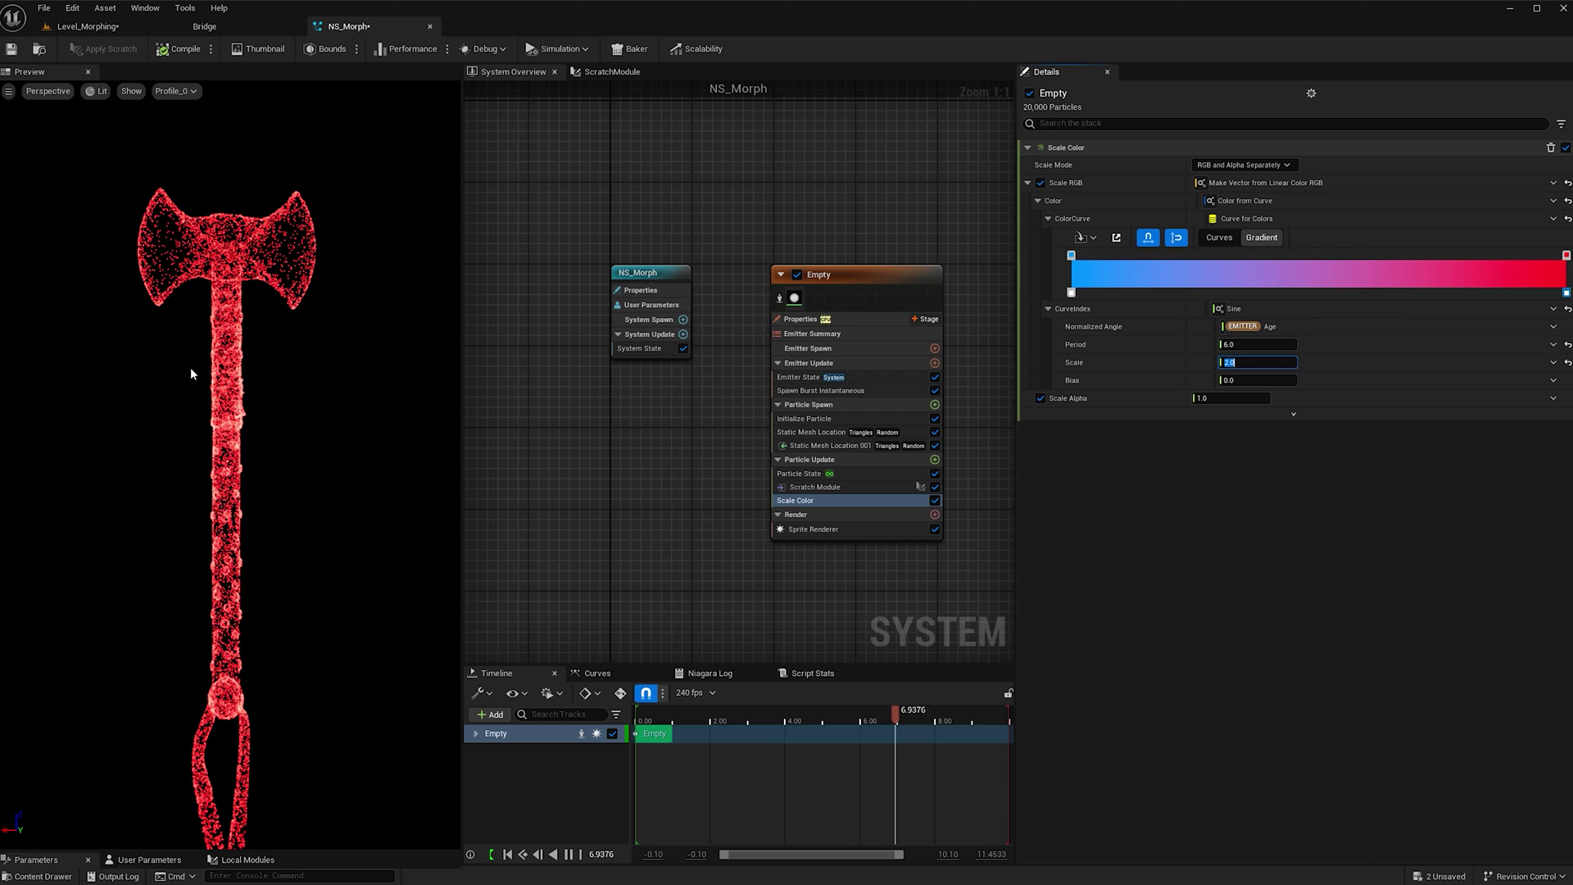
# Switch to Level_Morphing, place the NS_Morph system from the VFX folder into the level, and deselect it
pyautogui.click(150, 26)
pyautogui.hotkey('ctrl', 'space')
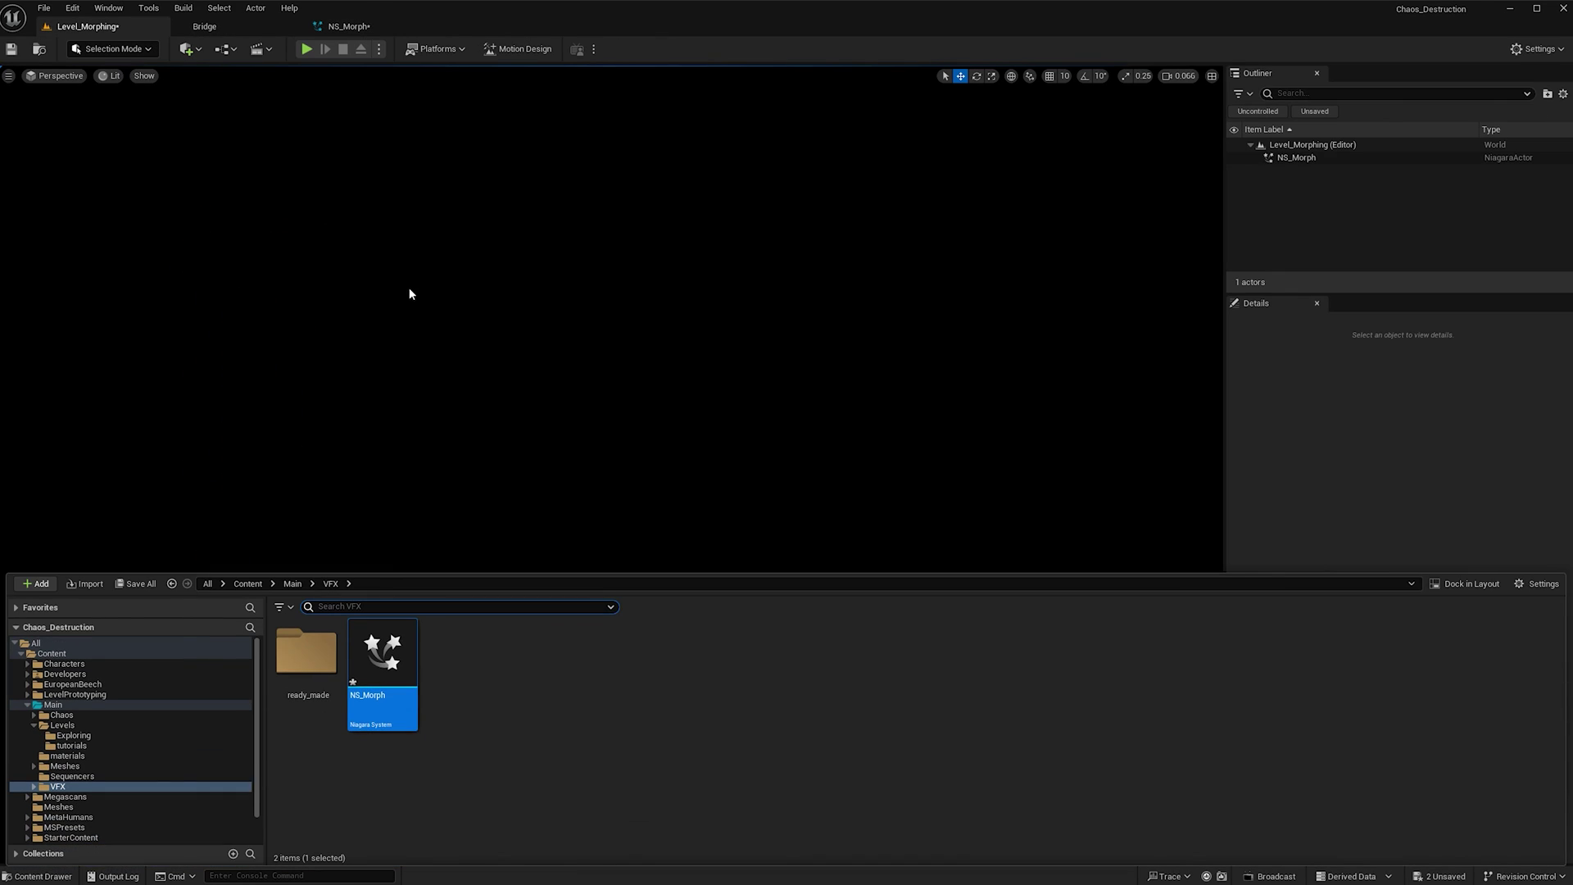
pyautogui.moveTo(380, 676); pyautogui.dragTo(618, 460)
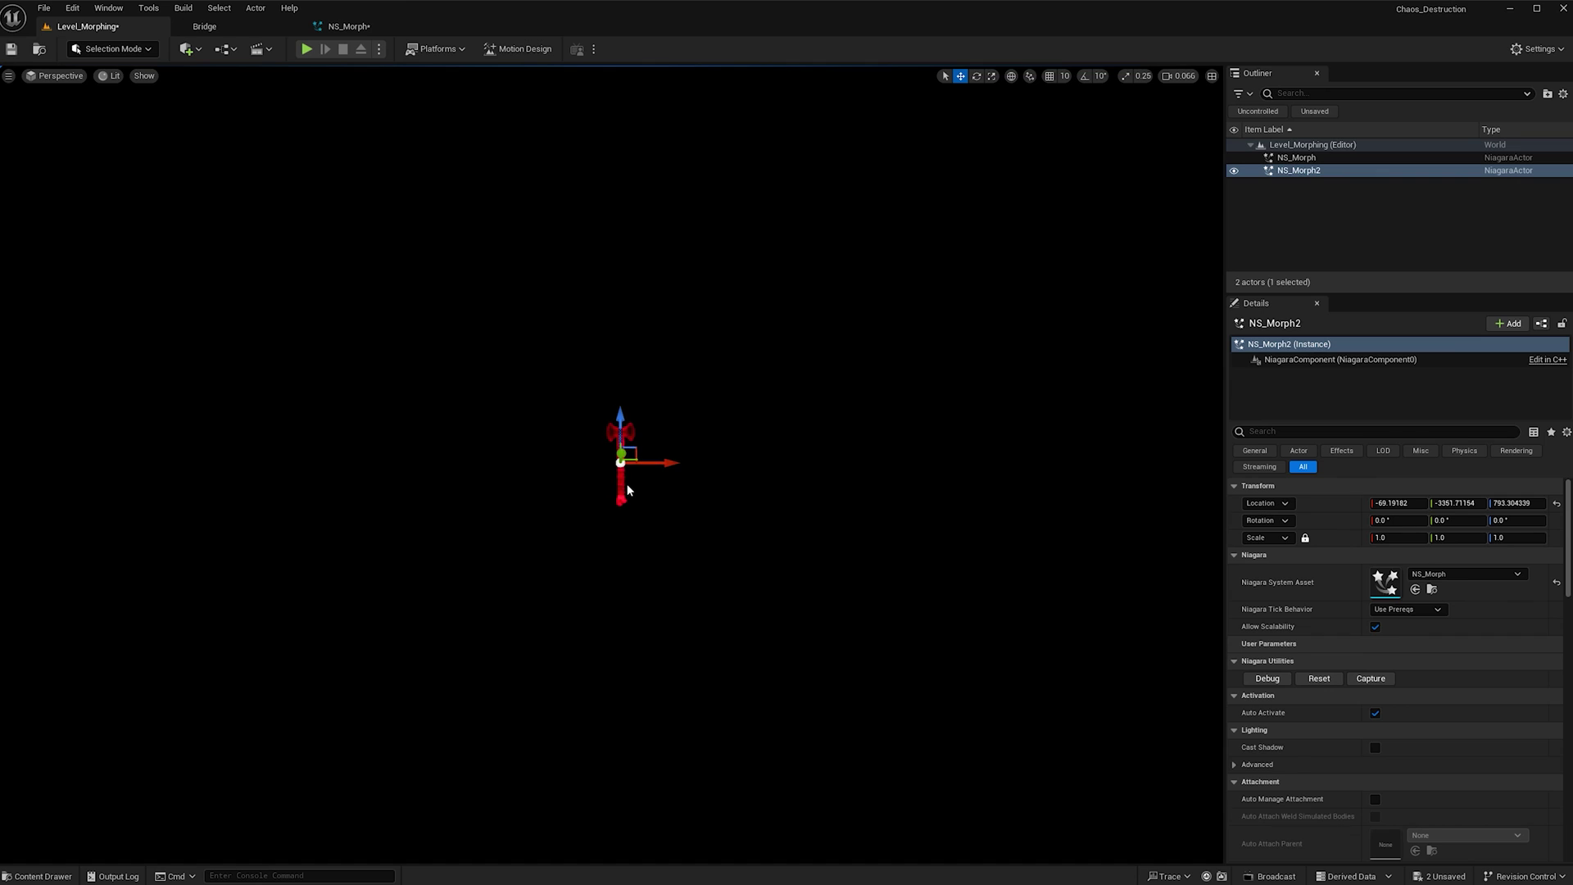
pyautogui.click(828, 543)
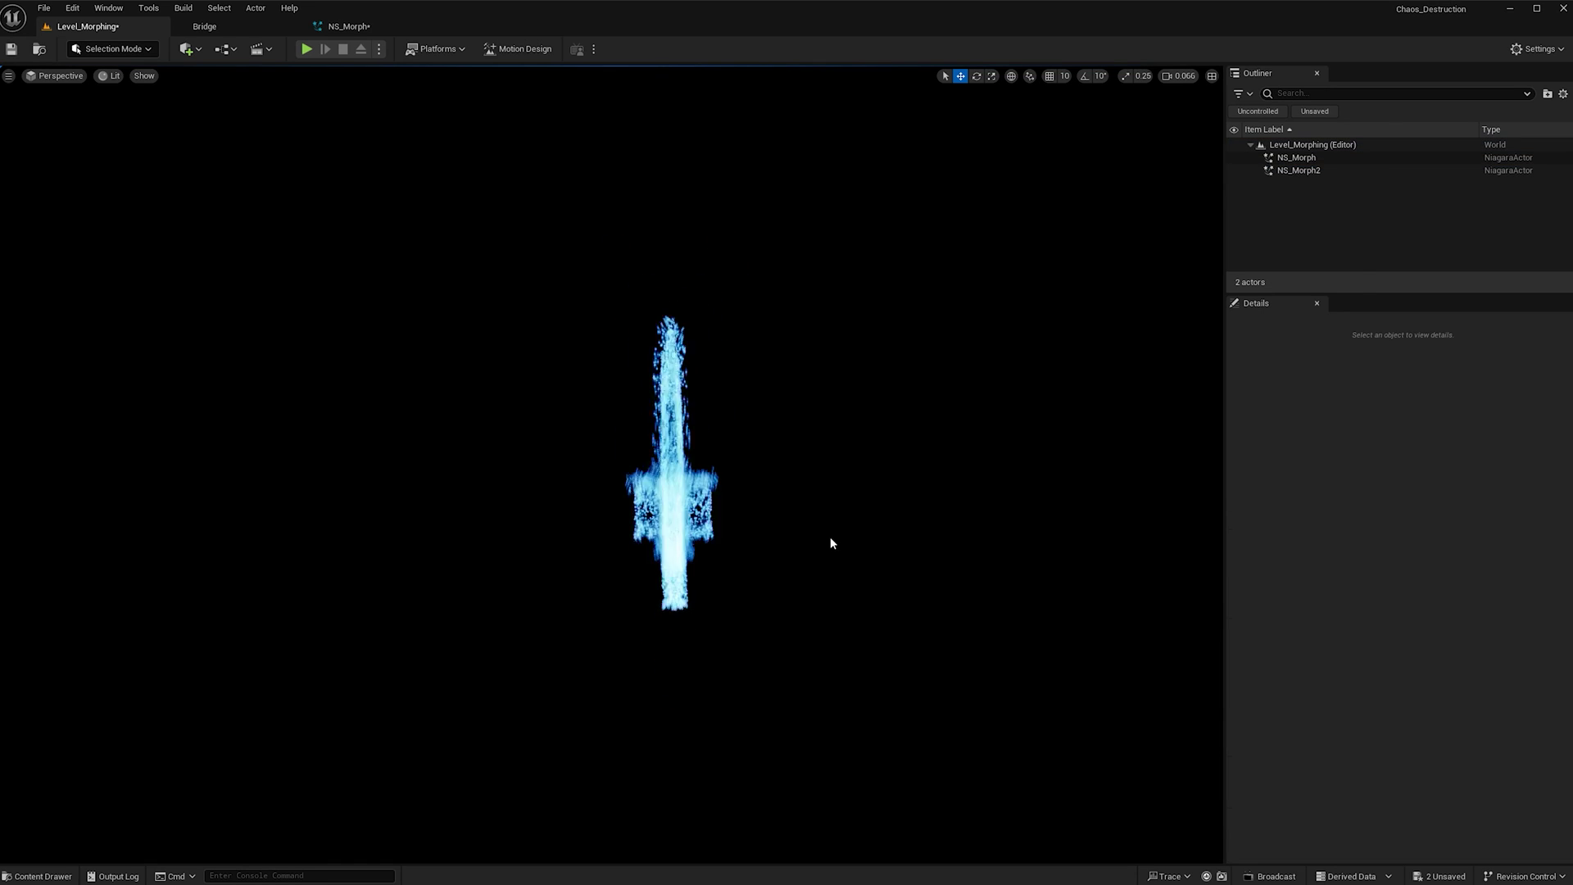